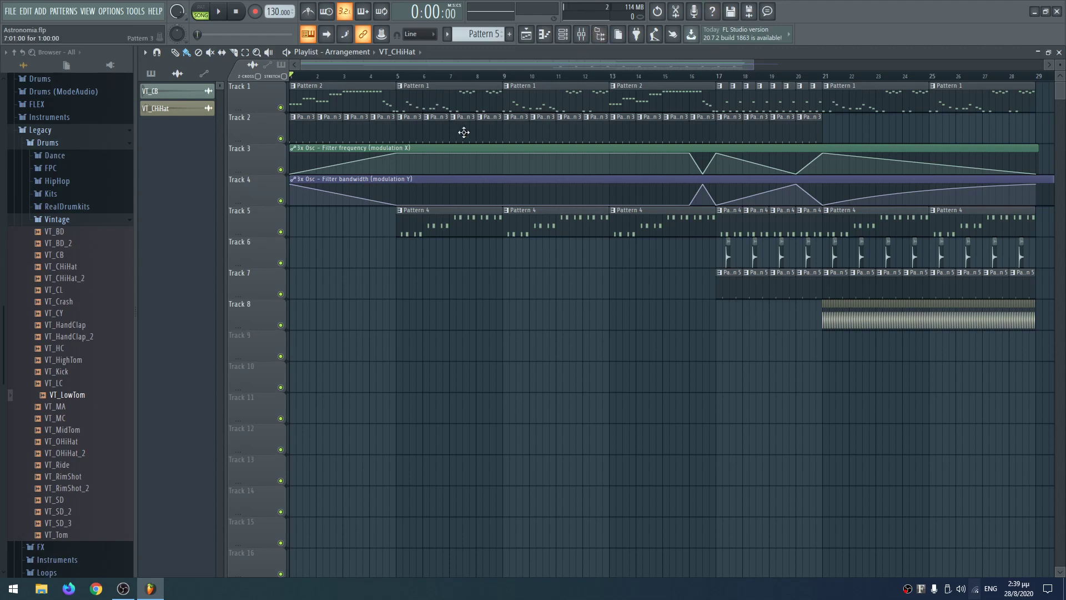
Step: Play the finished Astronomia arrangement from the start, then stop playback
left_click(221, 13)
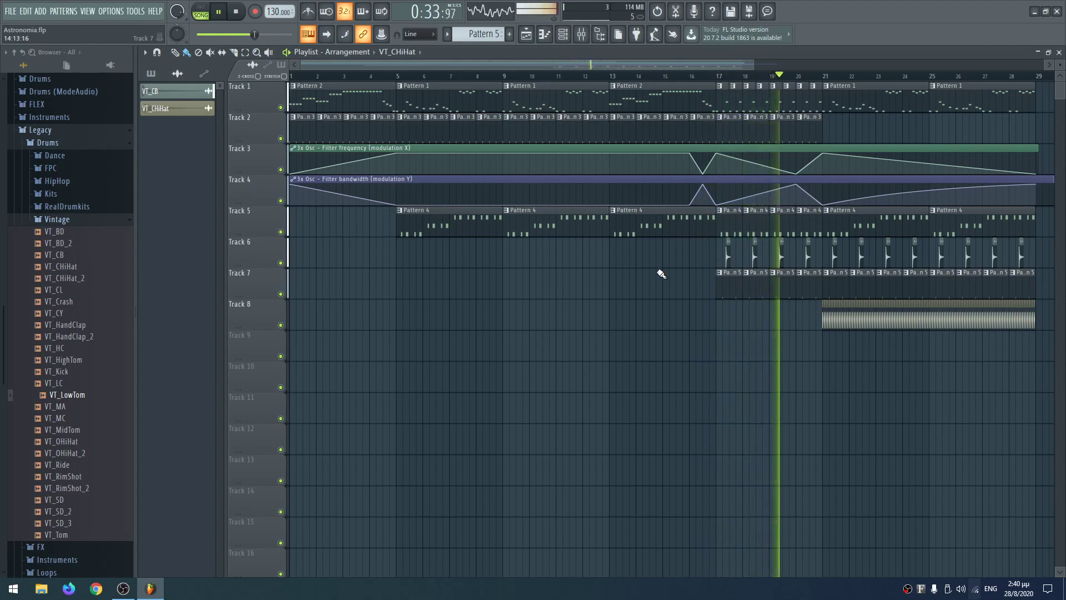
key("space")
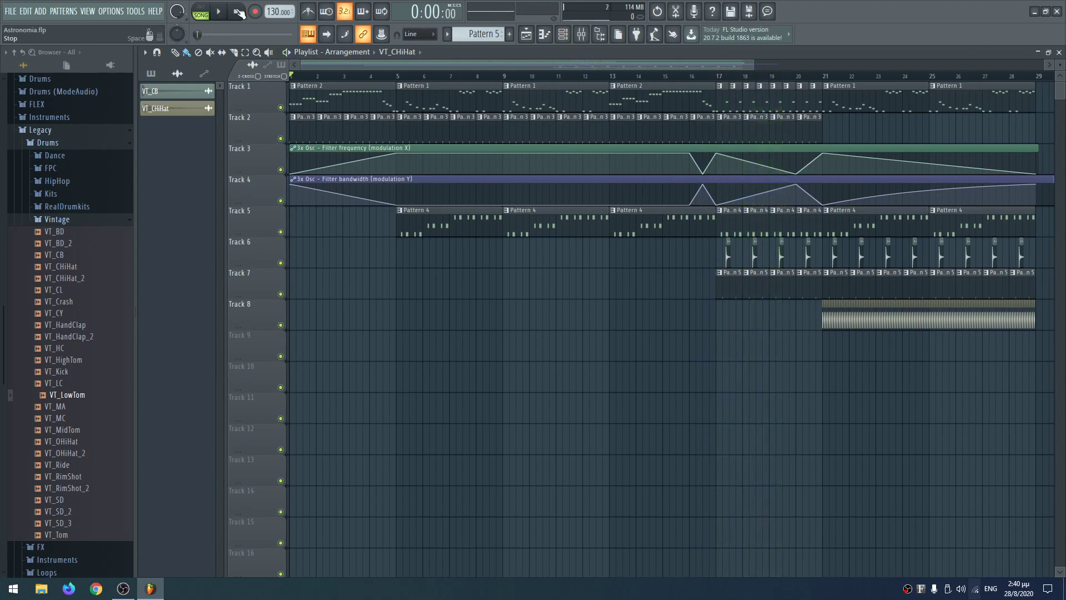
Step: Create a new project from the Minimal template Empty and close the playlist and mixer windows
left_click(8, 13)
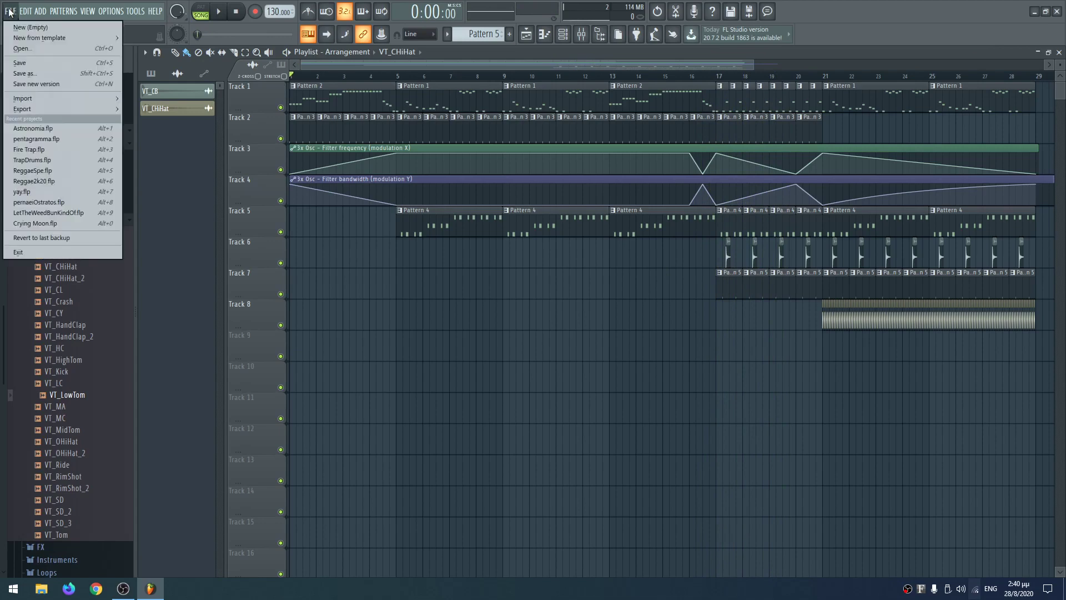
left_click(8, 12)
left_click(8, 12)
mouse_move(41, 35)
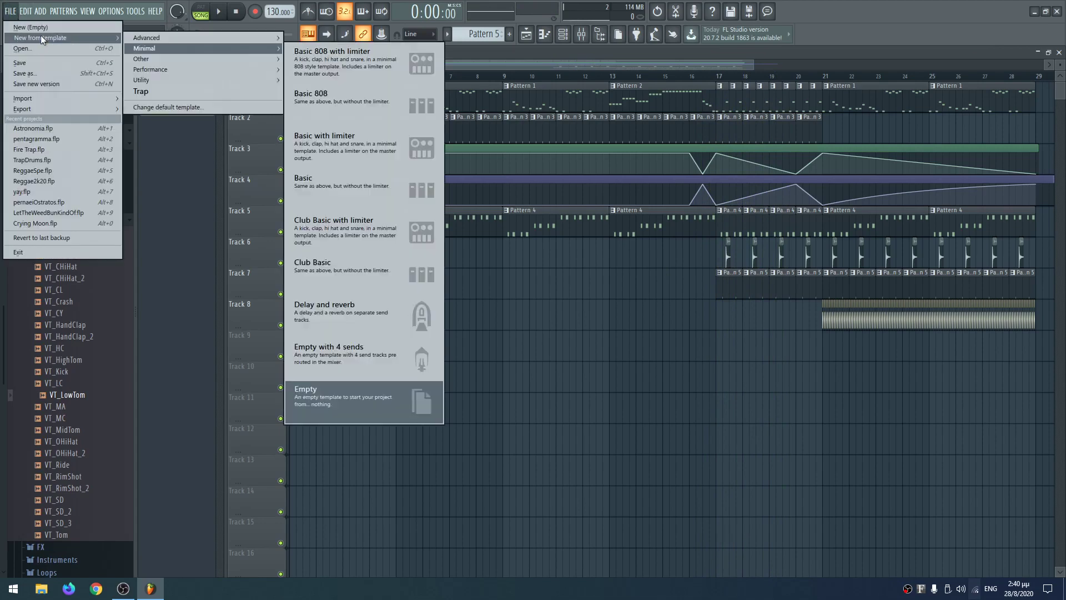
left_click(350, 394)
left_click(552, 328)
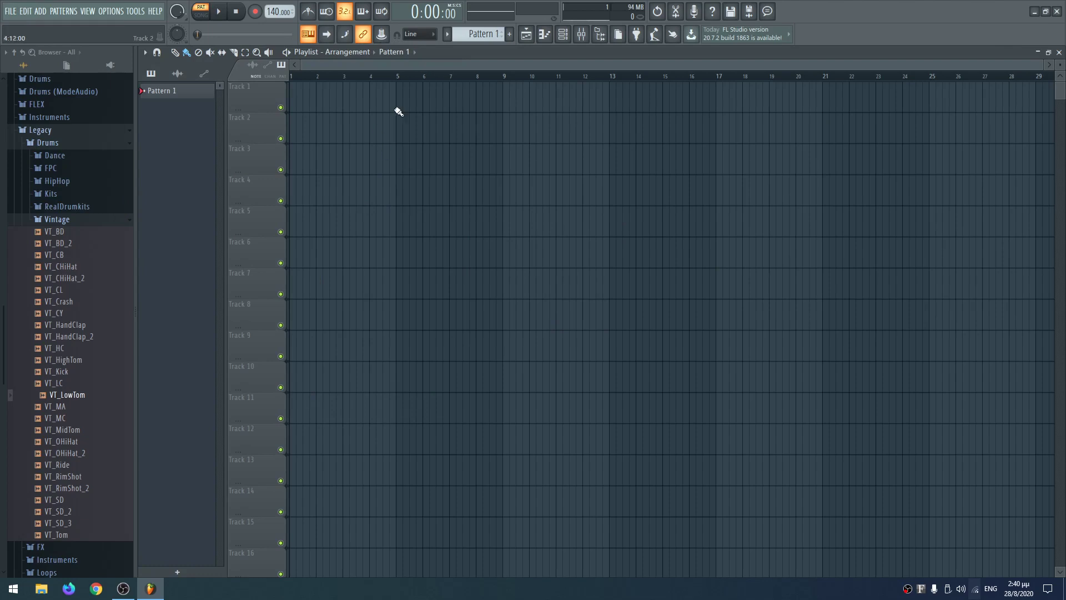
left_click(1058, 52)
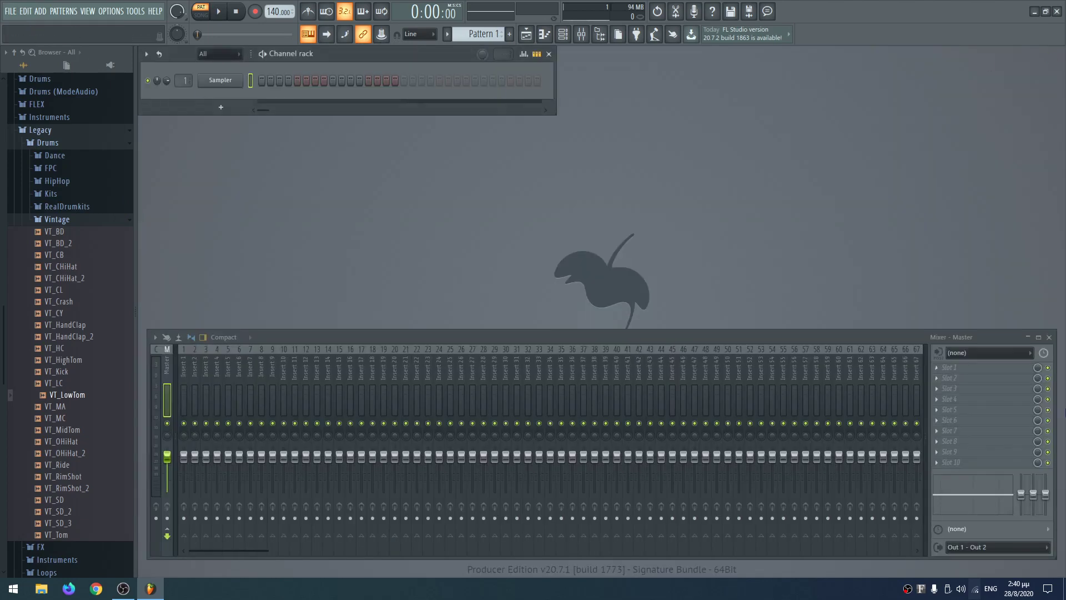
left_click(1050, 339)
Step: Replace the Sampler channel with 3x Osc and open its piano roll
right_click(225, 79)
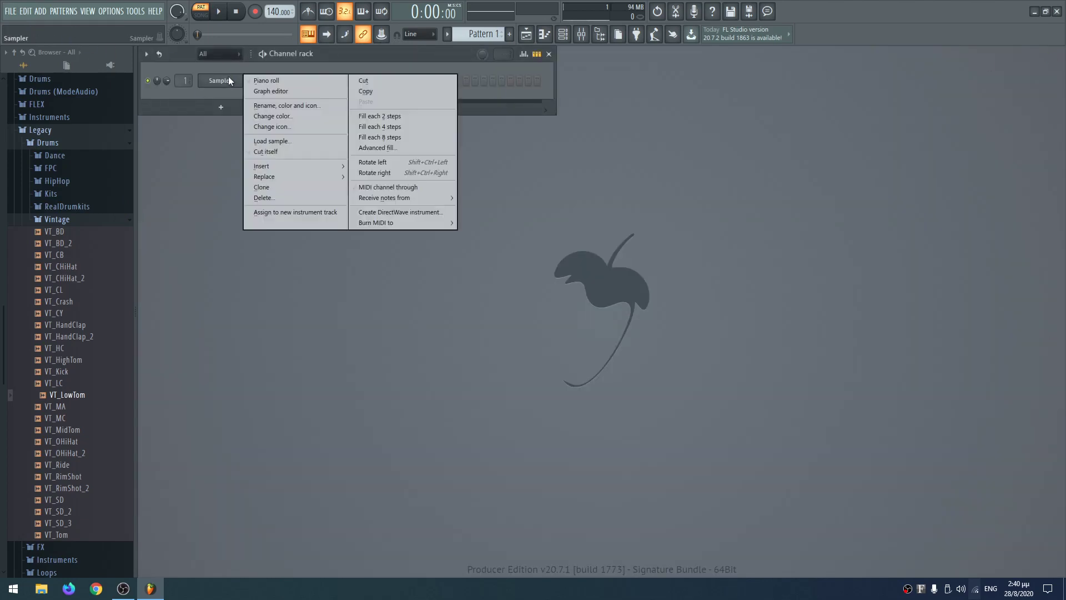
mouse_move(284, 181)
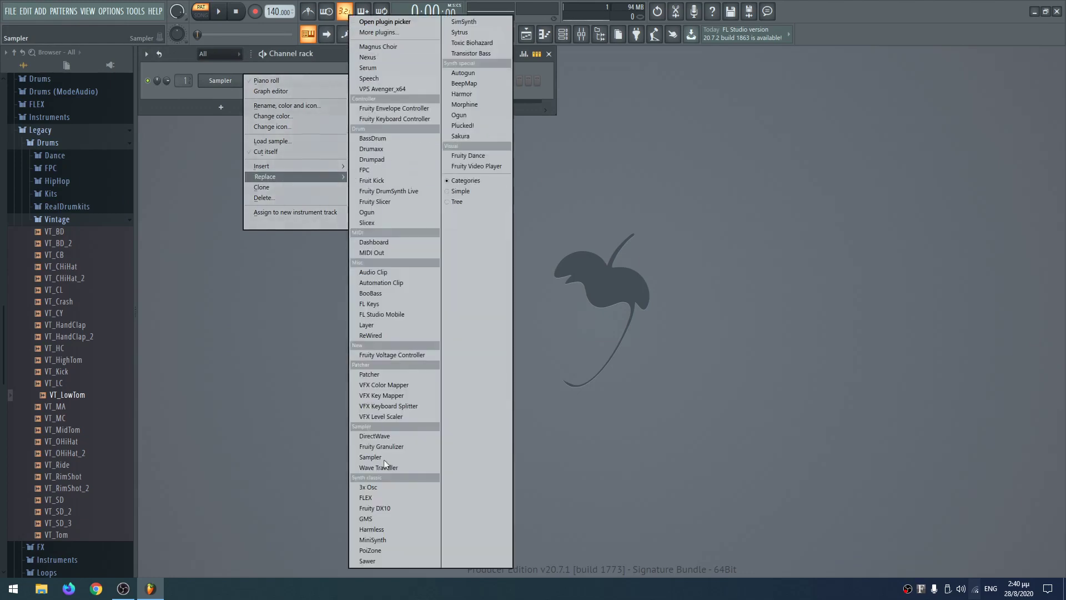
left_click(383, 487)
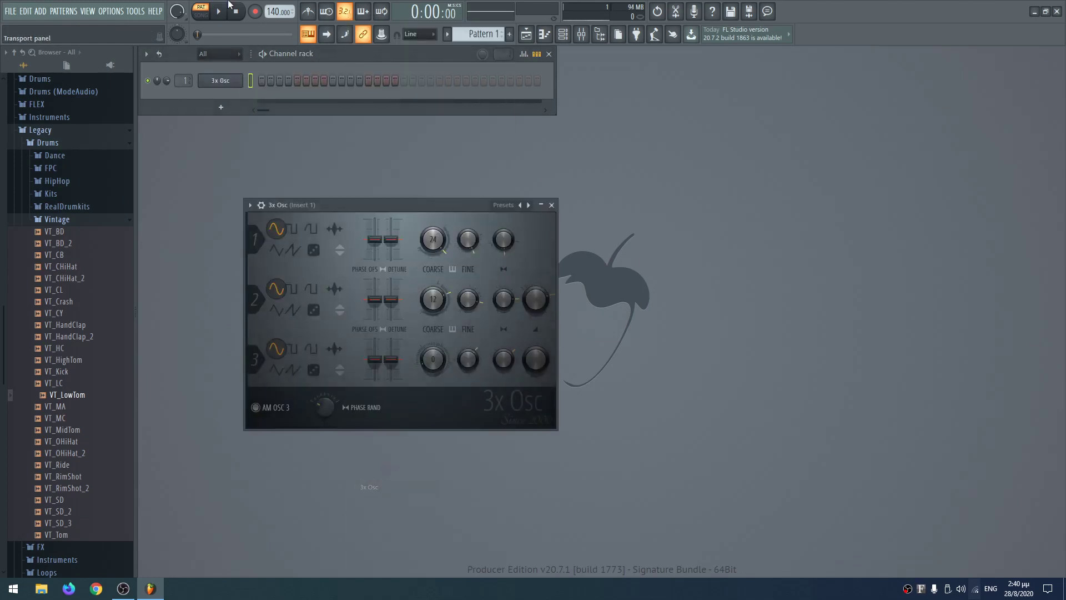
right_click(233, 82)
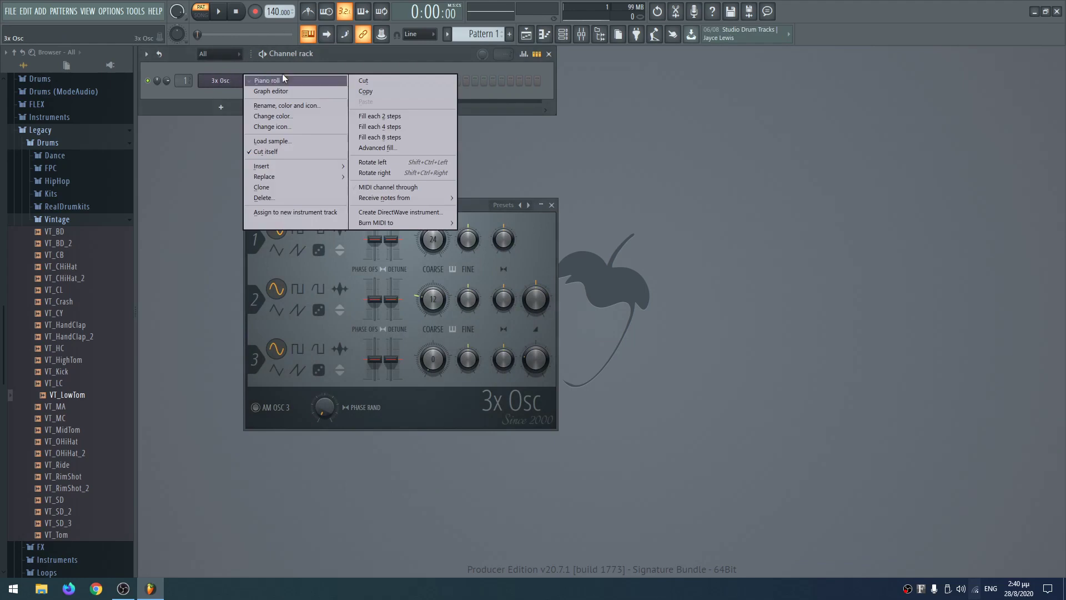
left_click(267, 81)
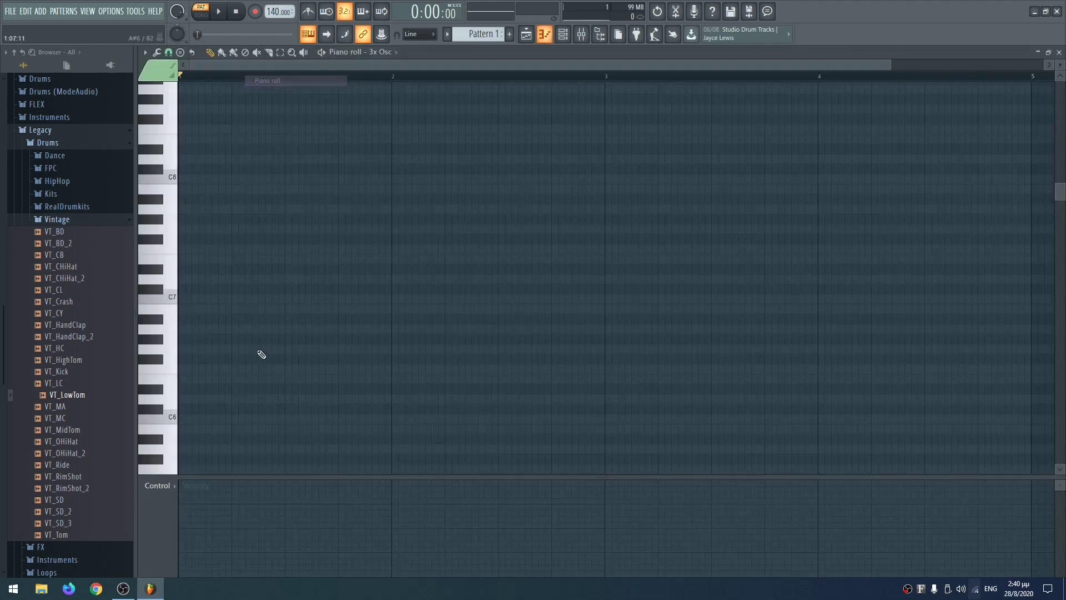
Step: Place an F#6 note at the start of bar 1 and set the project tempo to 130
left_click(160, 365)
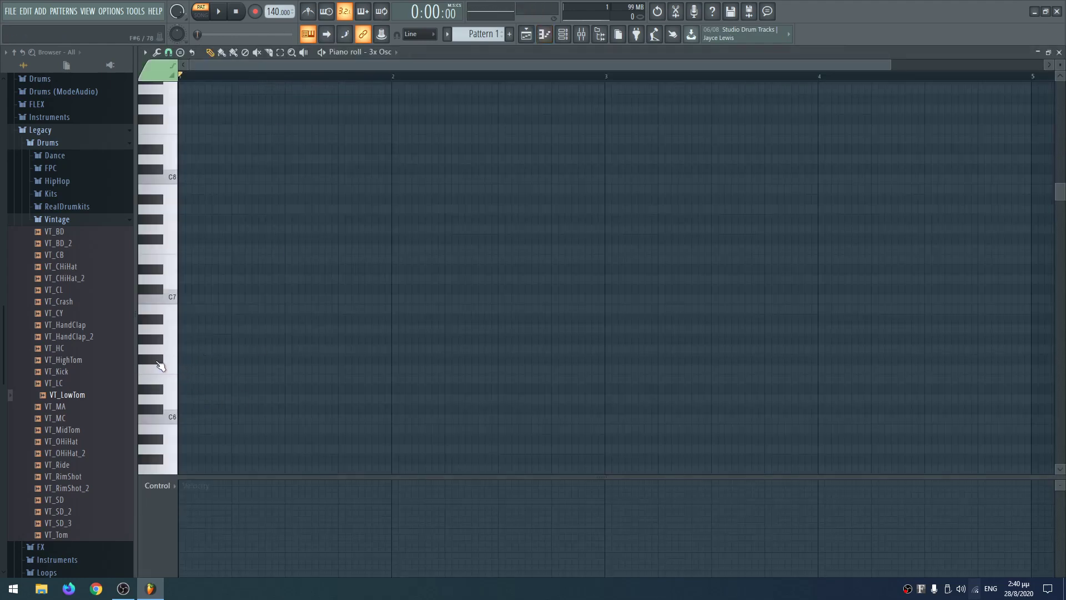
left_click(182, 359)
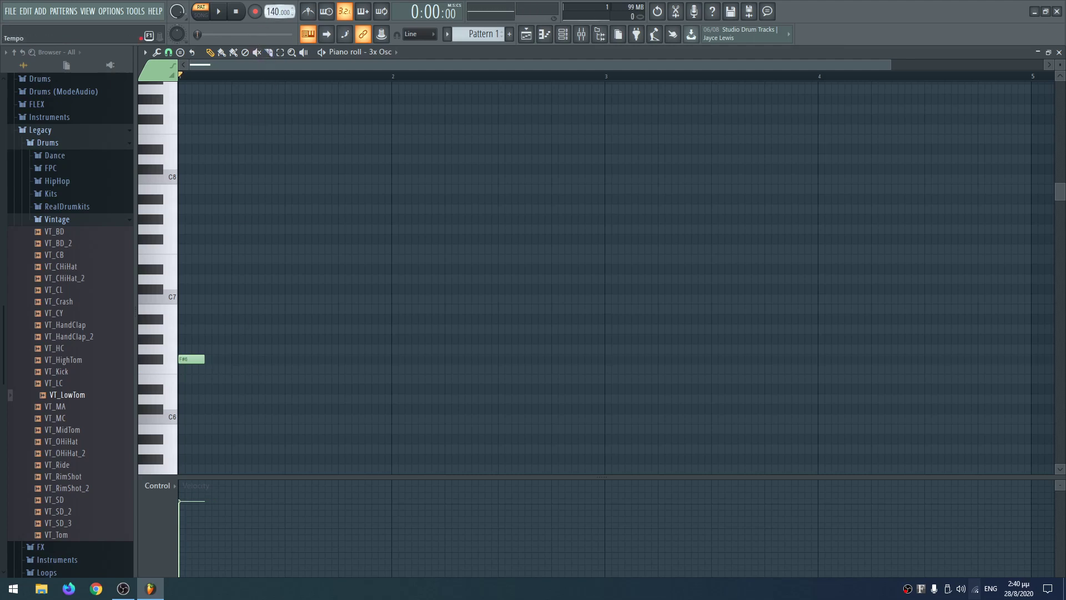
scroll(272, 11, "down", 1)
Step: Continue bar 1 with F#6, C#7, B6 and A6, add G#6 at the start of bar 2, and play the phrase
left_click(238, 359)
left_click(262, 289)
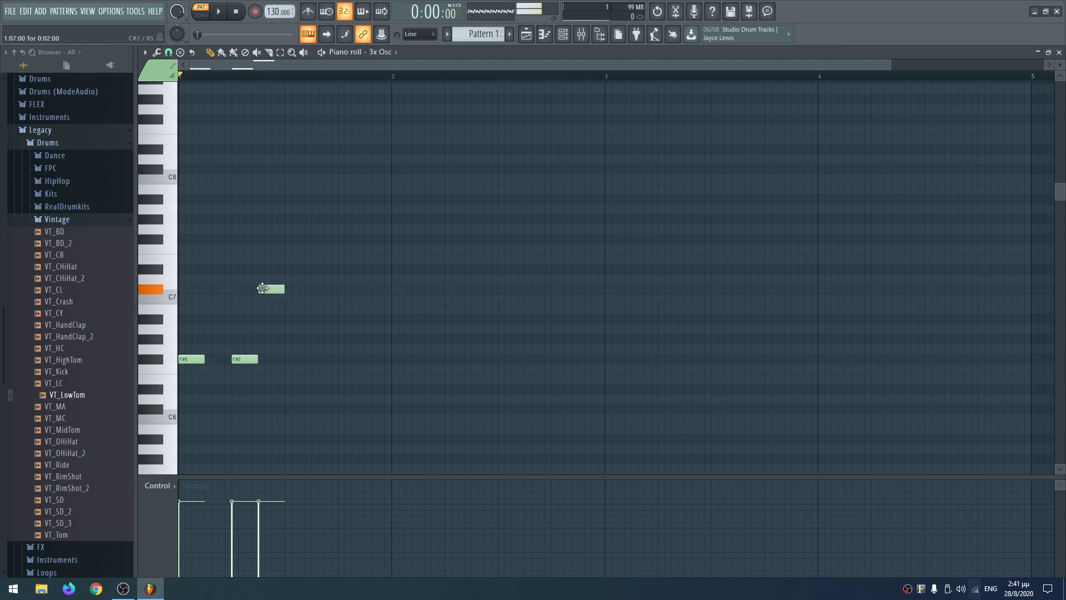
left_click(287, 309)
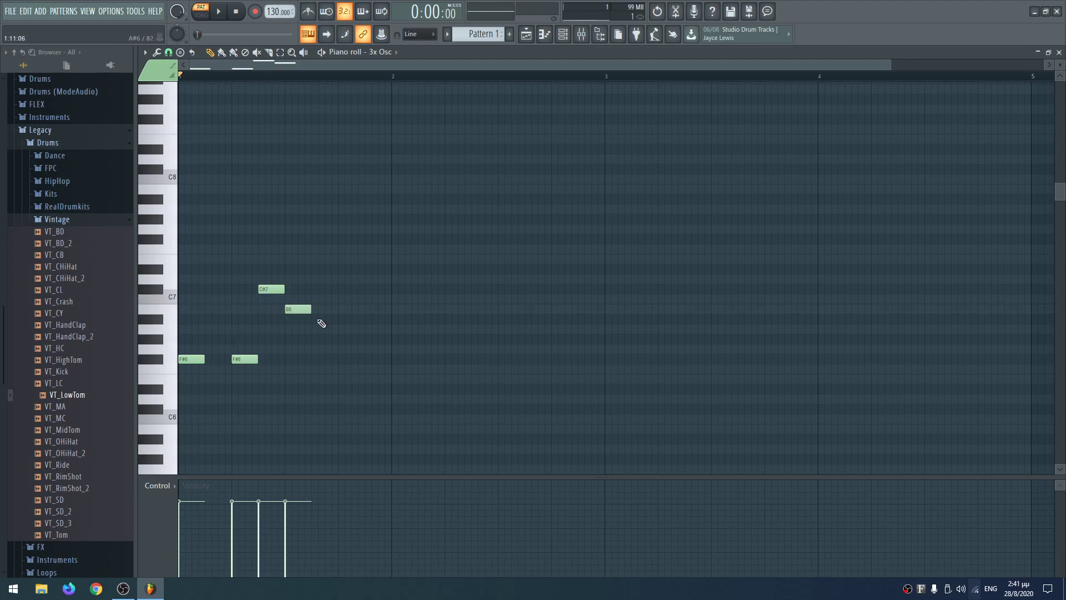
left_click_drag(340, 337, 339, 328)
left_click(394, 339)
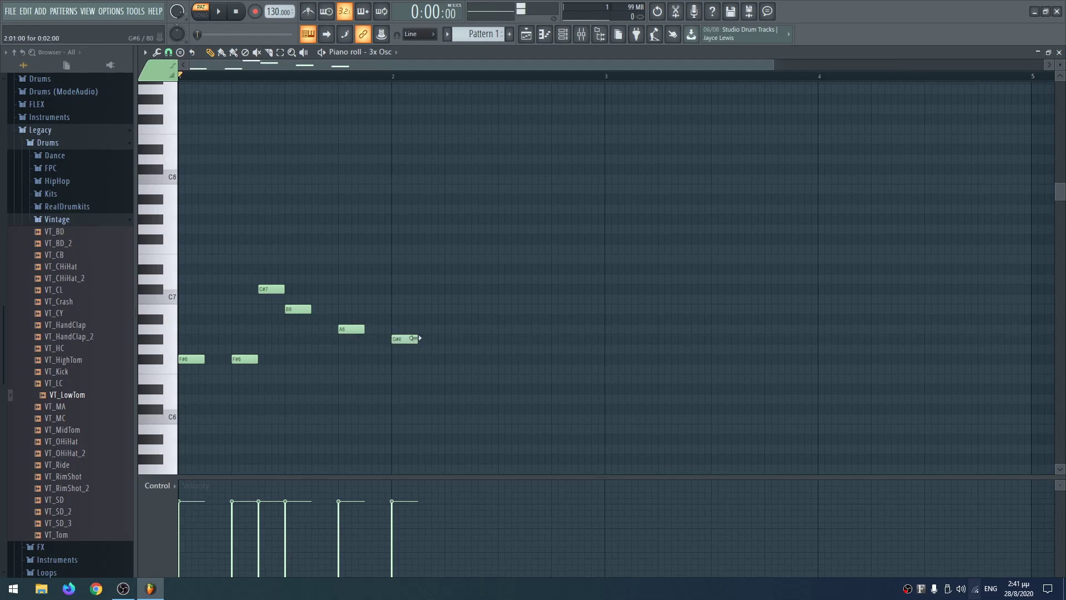
key("space")
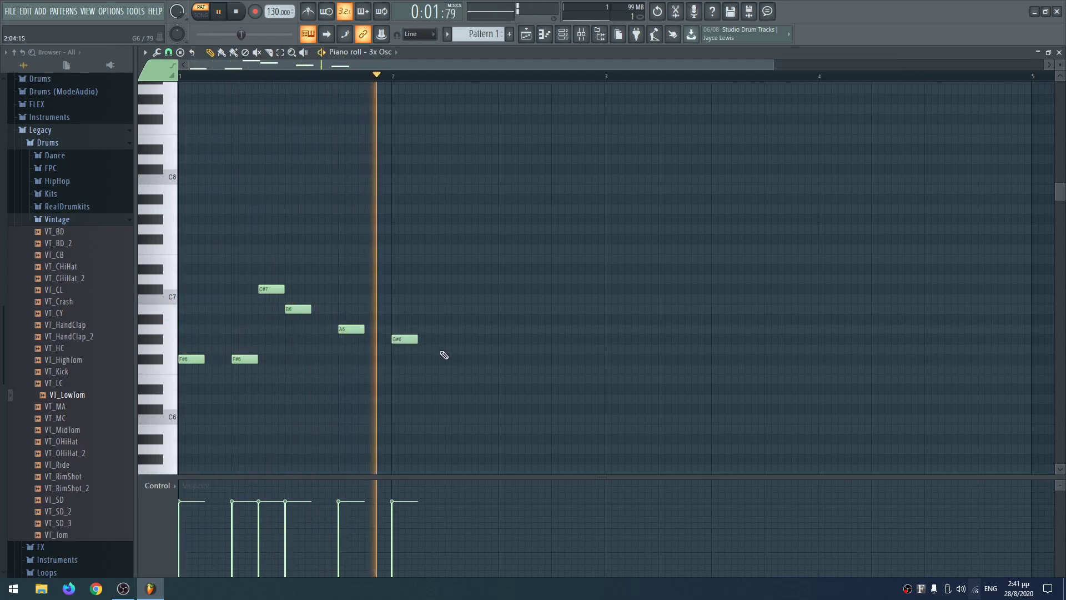
key("space")
Step: Complete bar 2 with G#6, G#6, B6, A6 and G#6, and place F#6 at the start of bar 3
left_click(447, 340)
left_click(485, 338)
left_click_drag(501, 339, 553, 329)
left_click(555, 319)
left_click(583, 339)
left_click(613, 359)
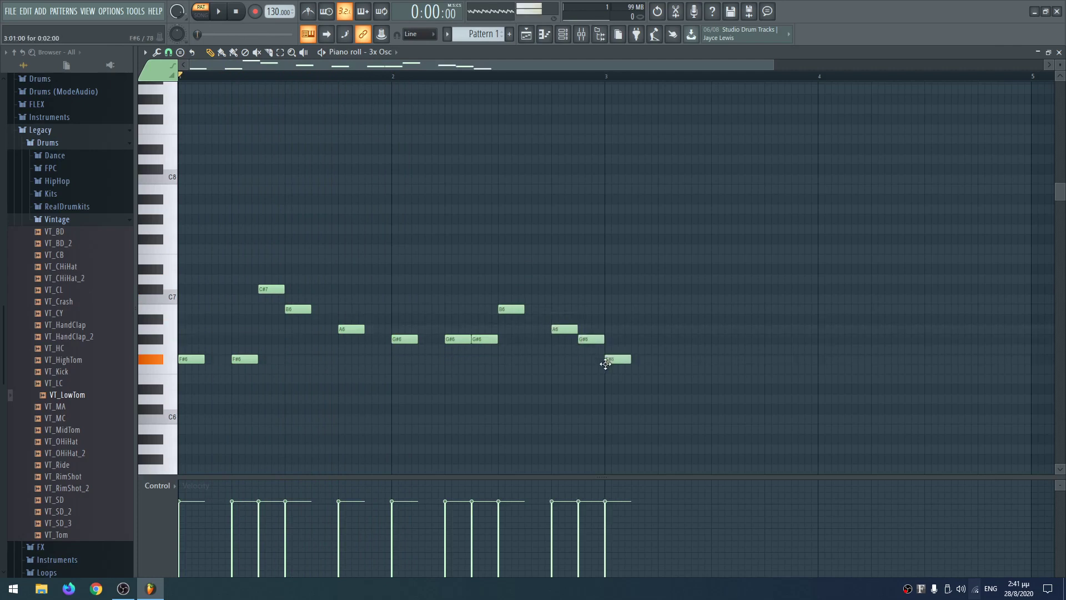
Step: Add a second F#6 to bar 3 and fill the rest with alternating A7, G#7, A7, G#7, A7 notes
left_click(661, 360)
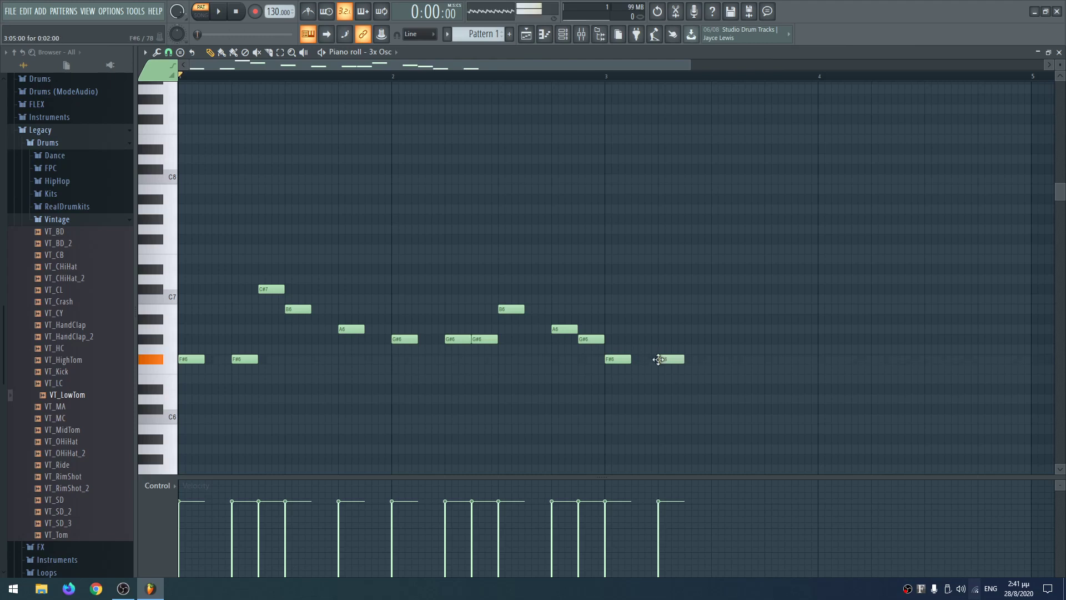
left_click_drag(691, 287, 691, 222)
left_click(716, 219)
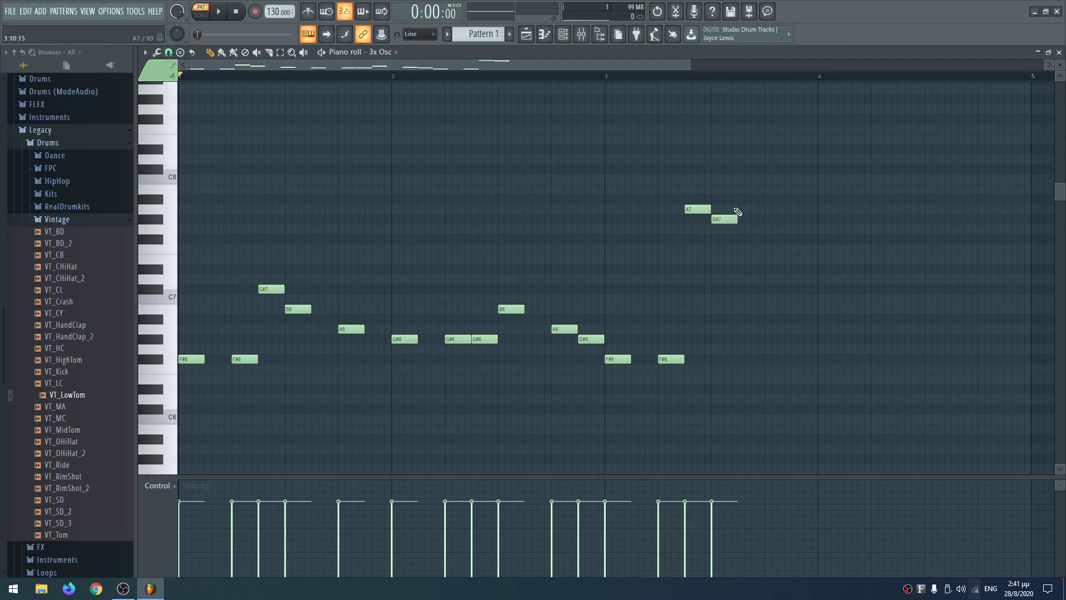
left_click(741, 209)
left_click(769, 219)
left_click(795, 210)
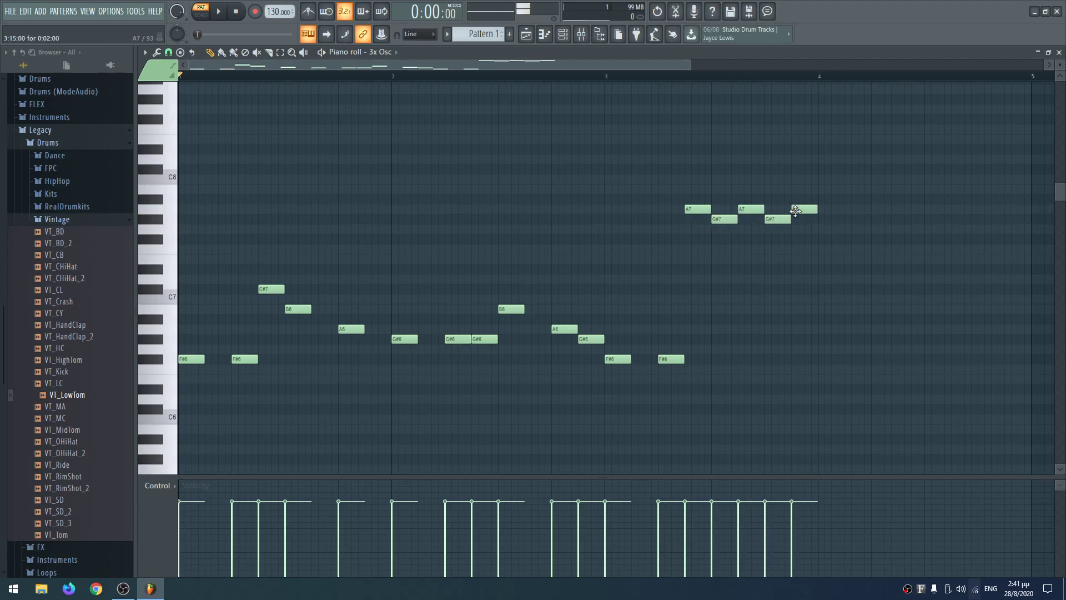
Step: Add two spaced F#6 notes in bar 4 and copy bar 3's alternating A7 and G#7 notes after them
left_click(825, 360)
left_click(876, 360)
left_click_drag(854, 185, 685, 267)
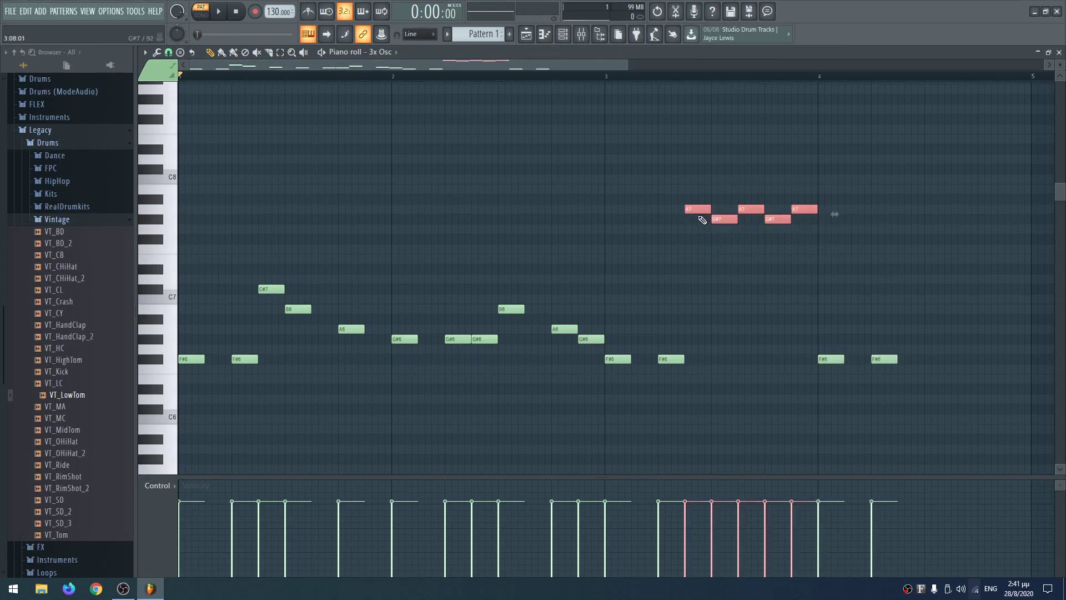
left_click_drag(697, 208, 909, 211)
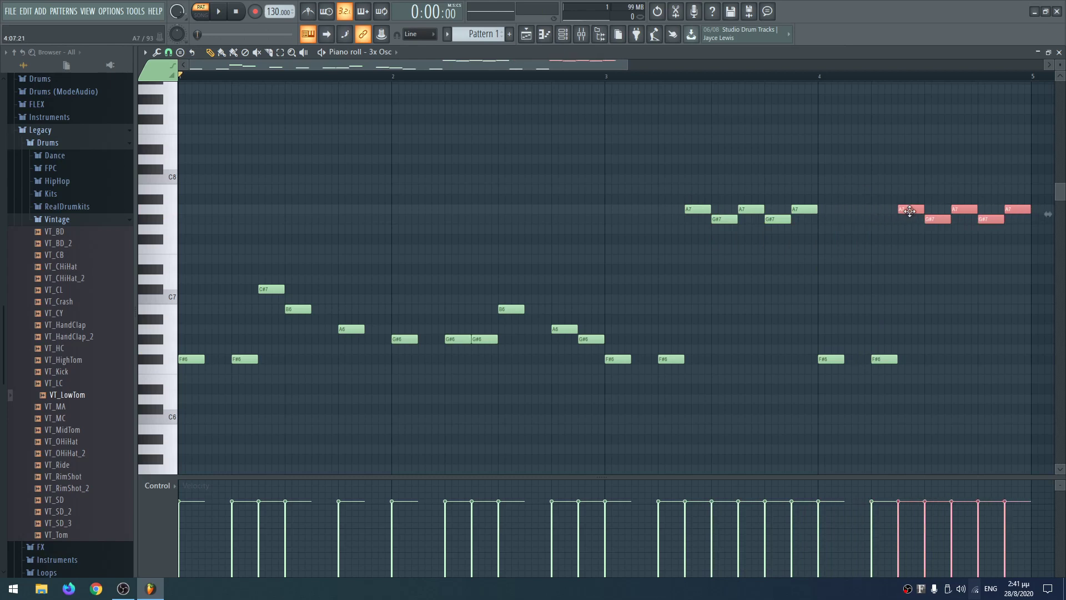
Step: Deselect the copied notes and play the four-bar melody of Pattern 1
key("space")
left_click(836, 121, "ctrl")
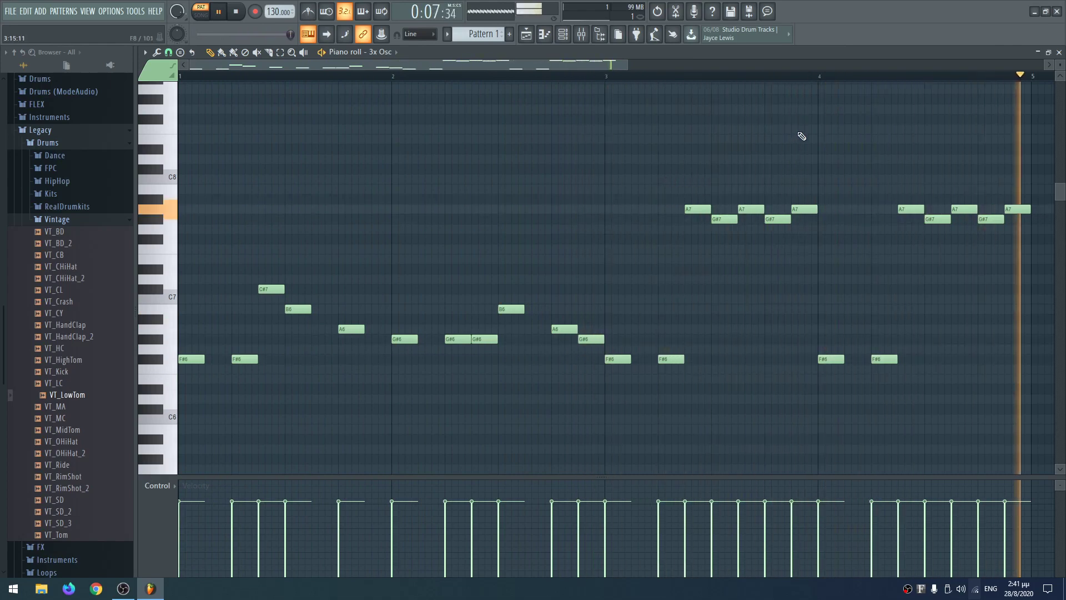
key("space")
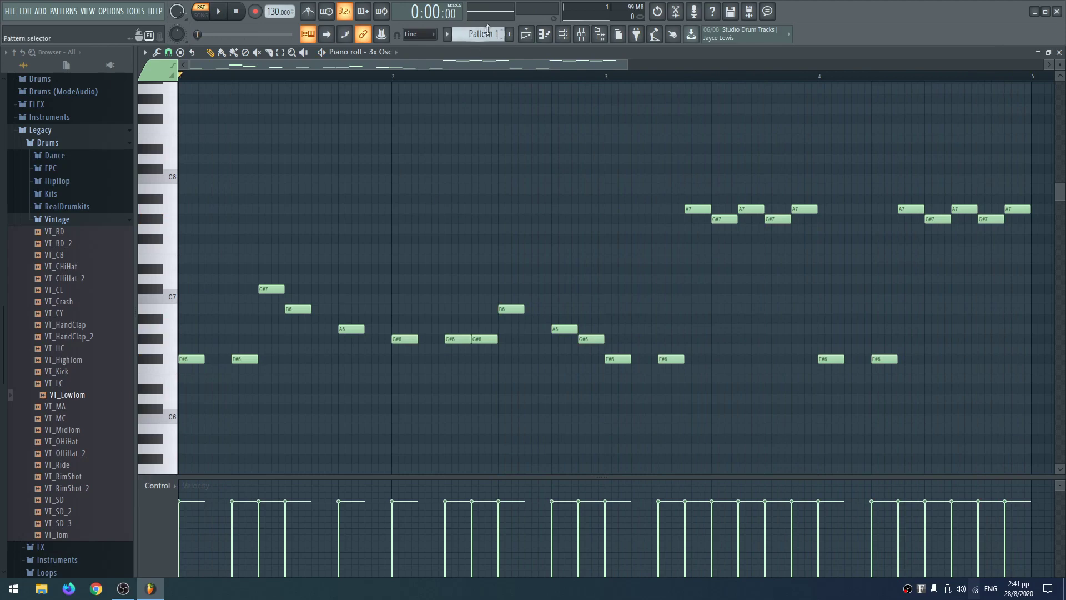
Step: Switch to the empty Pattern 2 and place four consecutive A6 notes from the start of bar 1
scroll(489, 34, "down", 1)
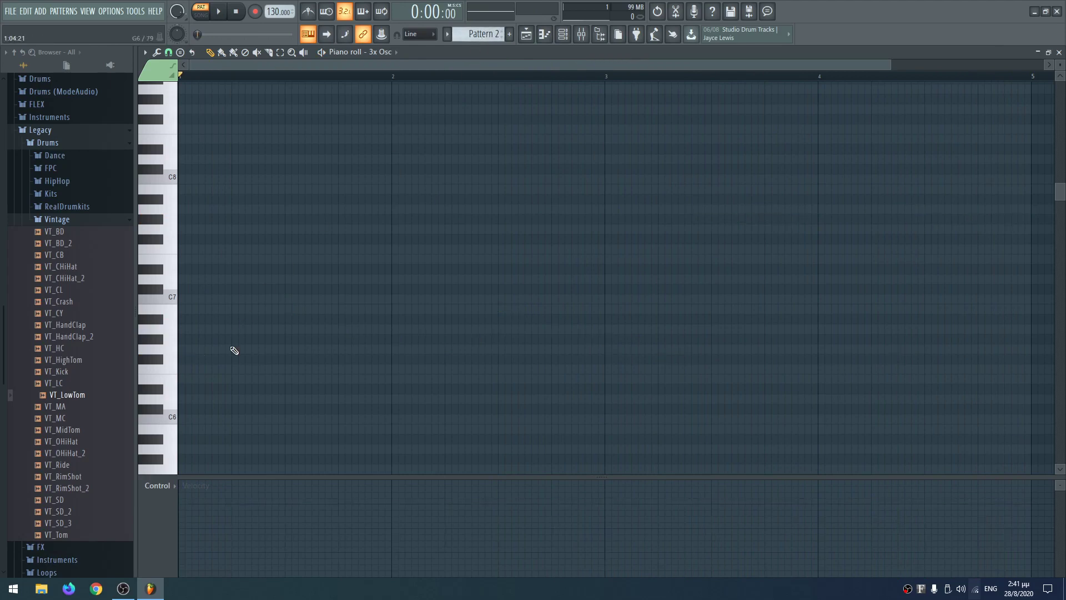
left_click(174, 327)
left_click(179, 329)
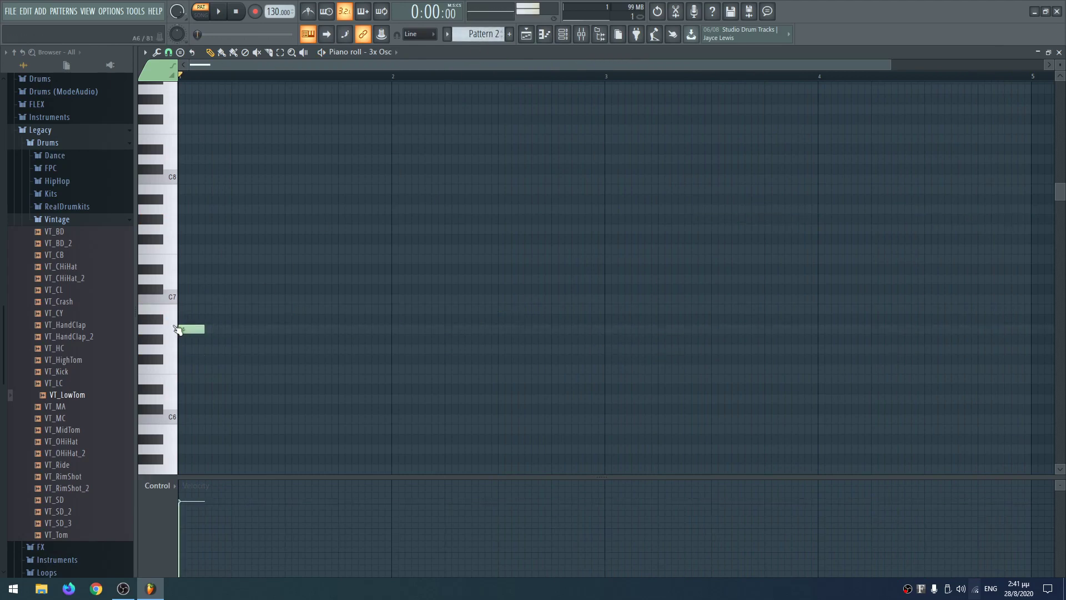
left_click(219, 329)
left_click(235, 330)
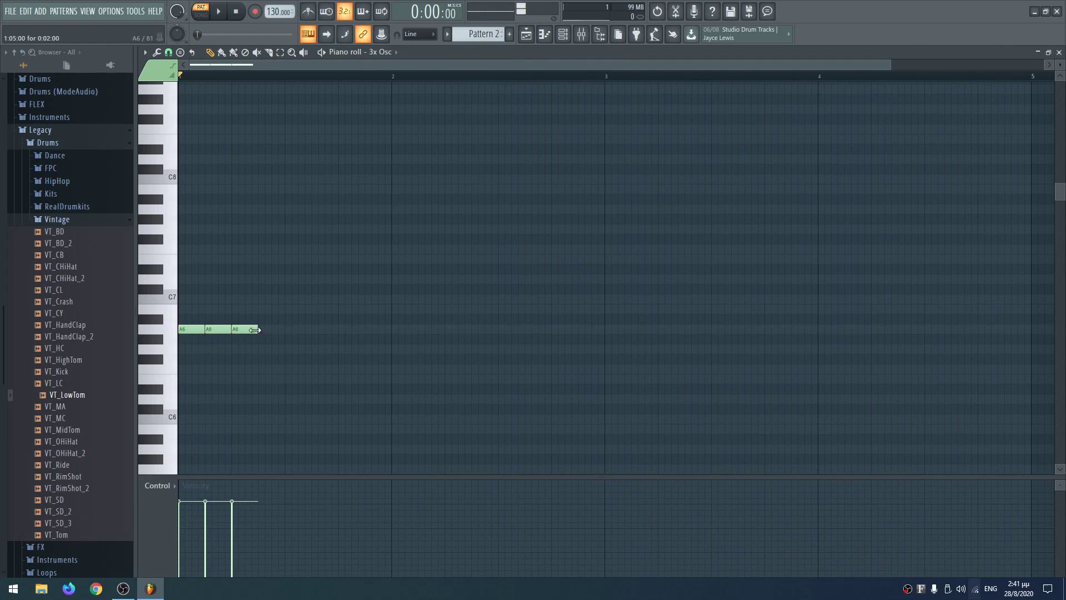
left_click(260, 330)
Step: Fill the second half of bar 1 with four consecutive C#7 notes
left_click_drag(286, 296, 284, 276)
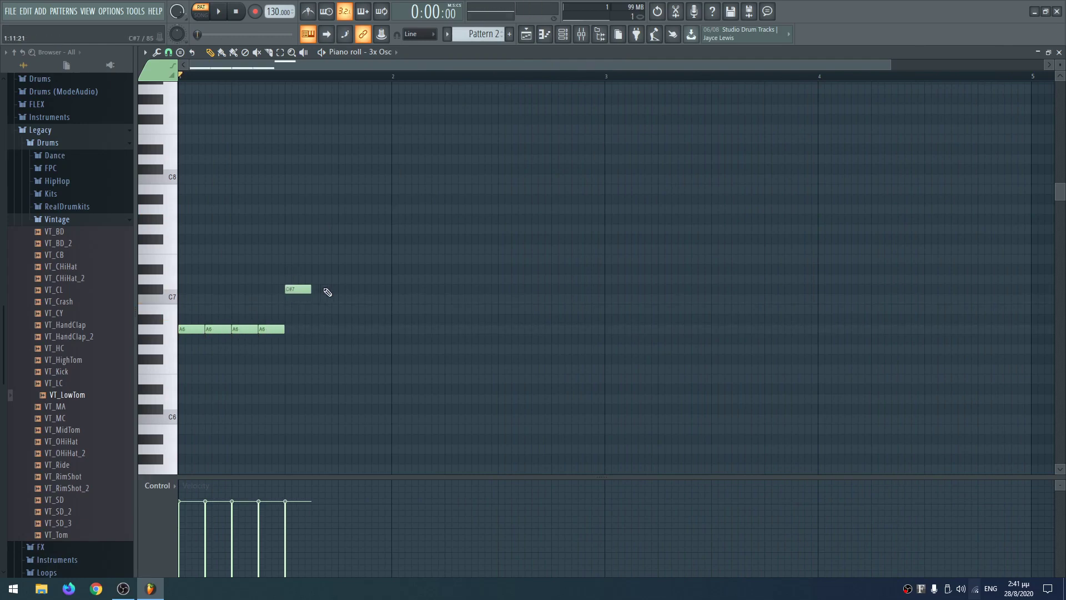
left_click(324, 289)
left_click(351, 289)
left_click(378, 289)
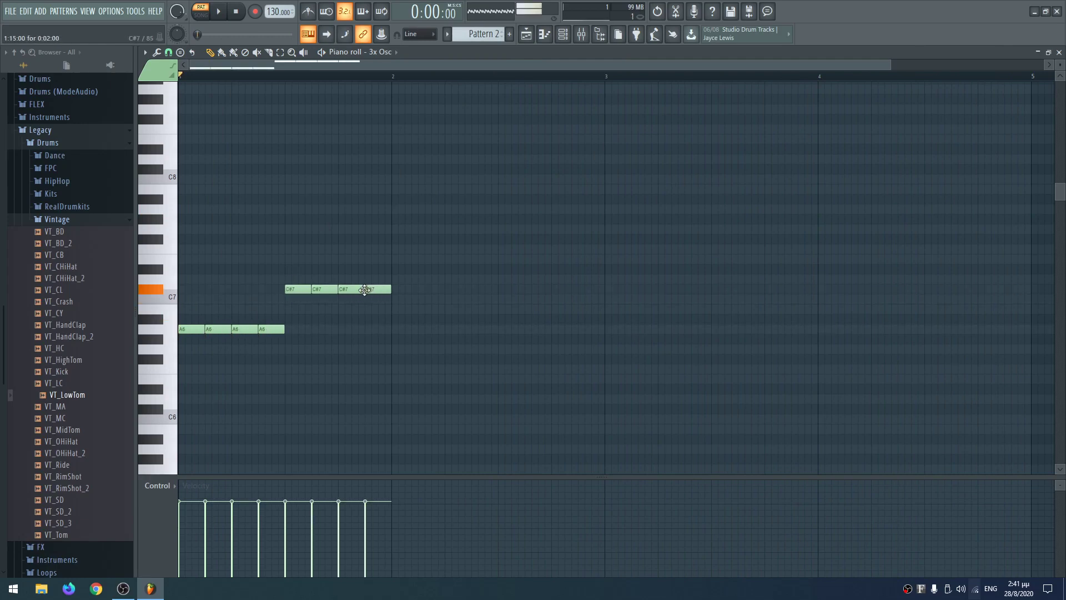
Step: Fill bar 2 with four consecutive B6 notes followed by four E7 notes
left_click(397, 309)
left_click(427, 309)
left_click(449, 308)
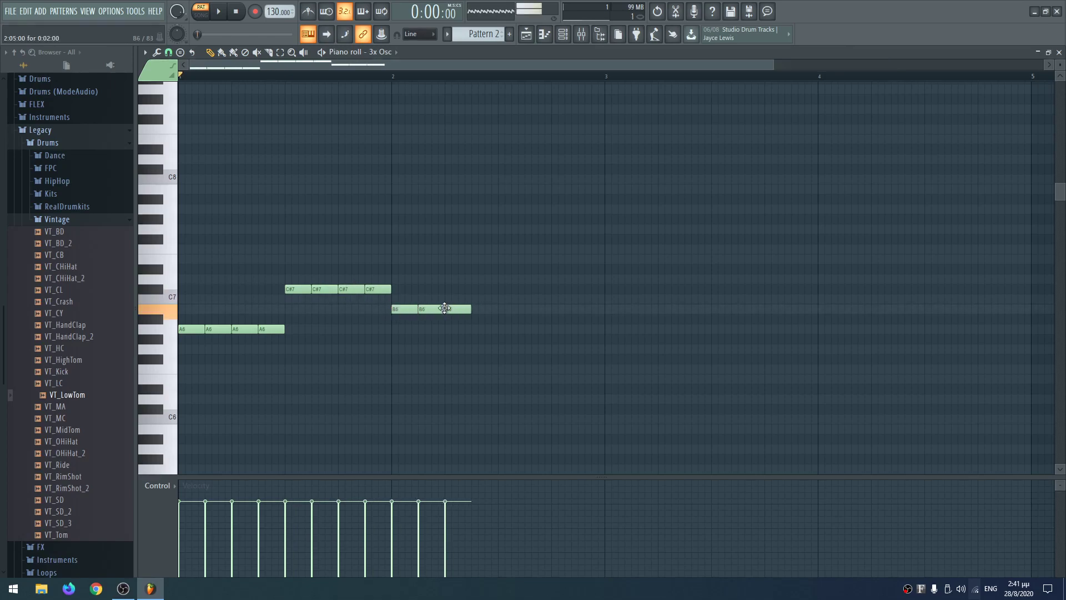
left_click(476, 309)
left_click(500, 259)
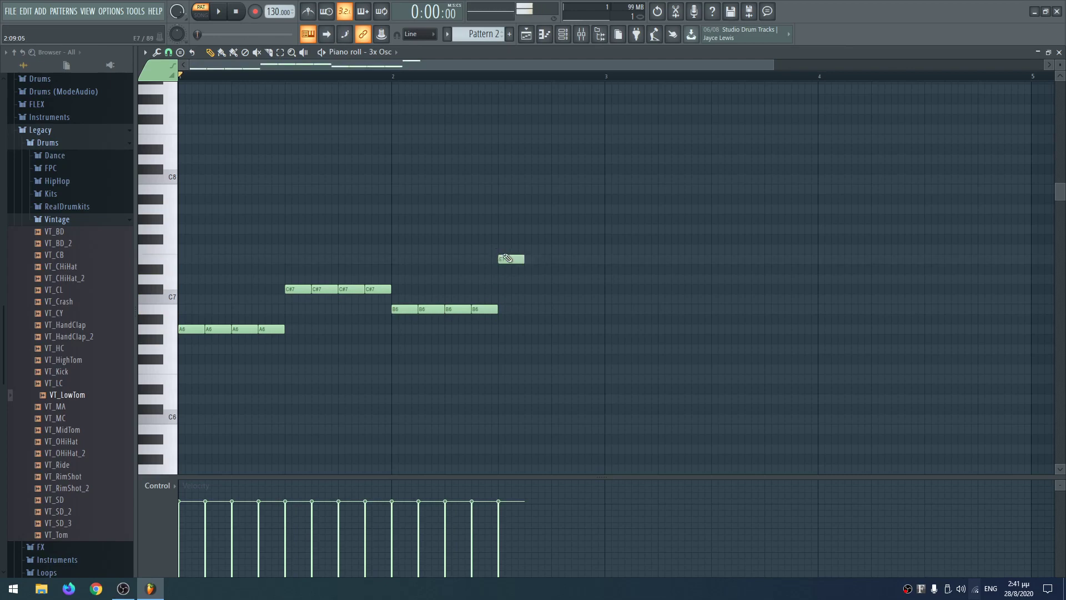
left_click(528, 258)
left_click(555, 259)
left_click(581, 259)
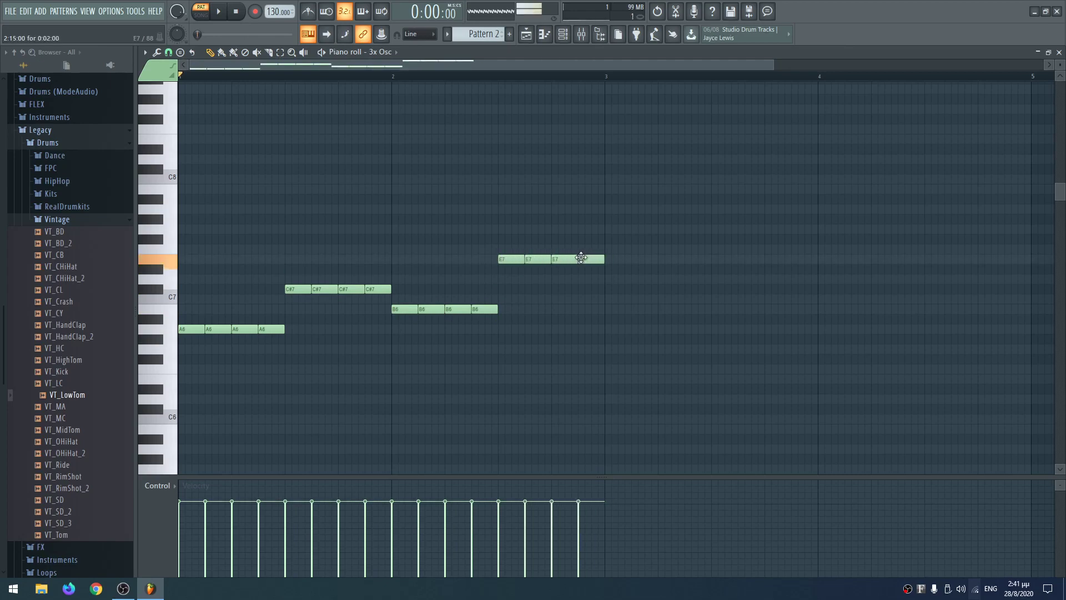
Step: Place twelve consecutive F#7 notes from the start of bar 3 to the middle of bar 4
left_click(608, 239)
left_click(636, 239)
left_click(659, 239)
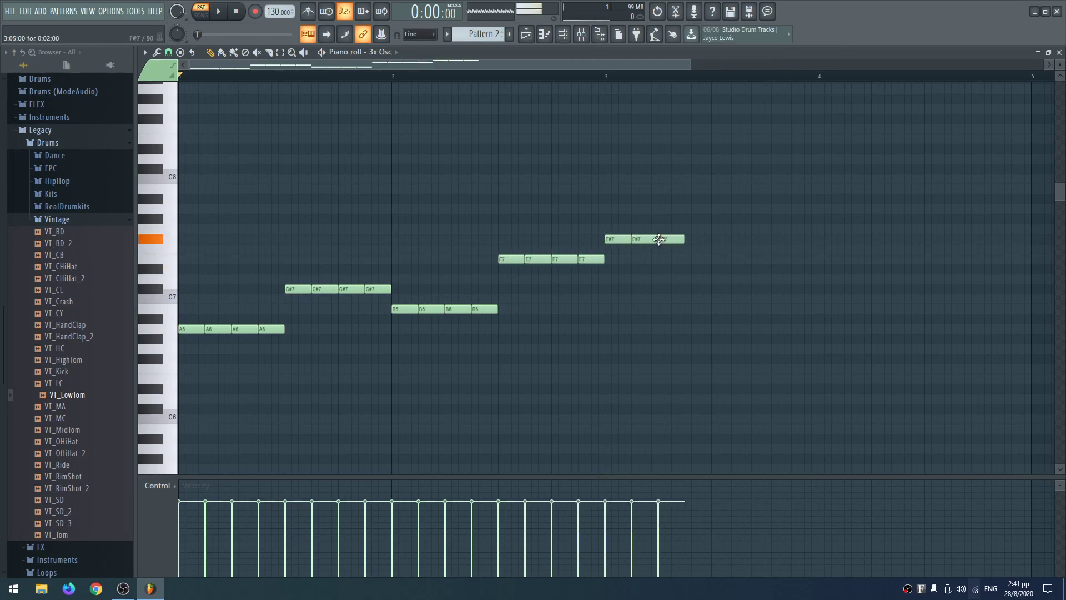
left_click(694, 239)
left_click_drag(731, 215, 831, 241)
left_click(869, 291, "ctrl")
Step: Finish bar 4 of Pattern 2 with single descending B6, A6, G#6 and E6 notes
left_click_drag(918, 277, 921, 307)
left_click(958, 329)
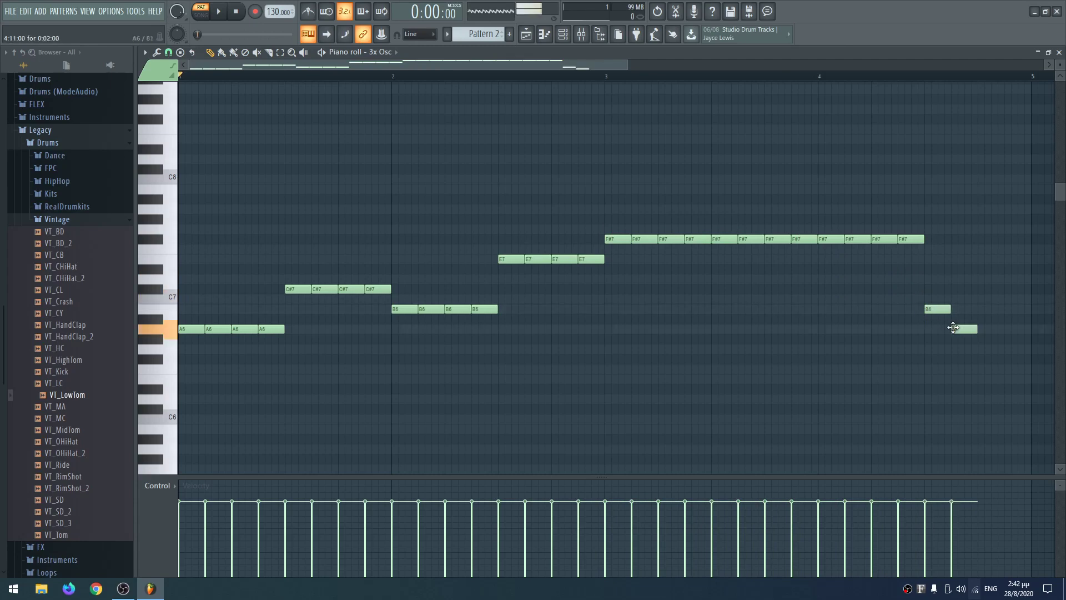
left_click(983, 339)
left_click(1013, 379)
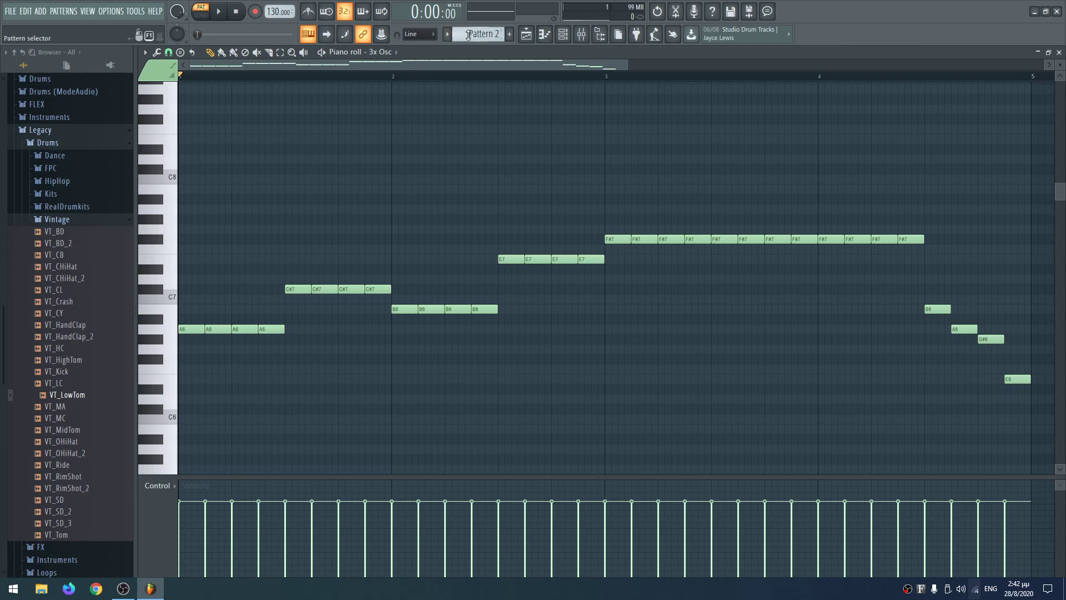
Step: Shorten all Pattern 1 notes together by about a quarter of their length, leaving small gaps between them
scroll(468, 35, "up", 1)
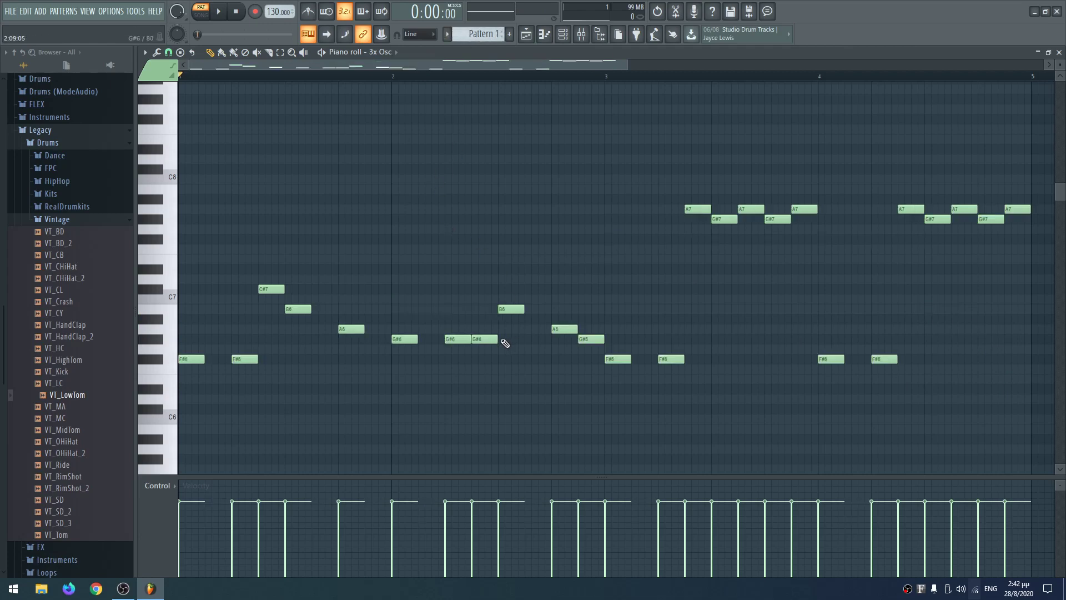
key("ctrl+a")
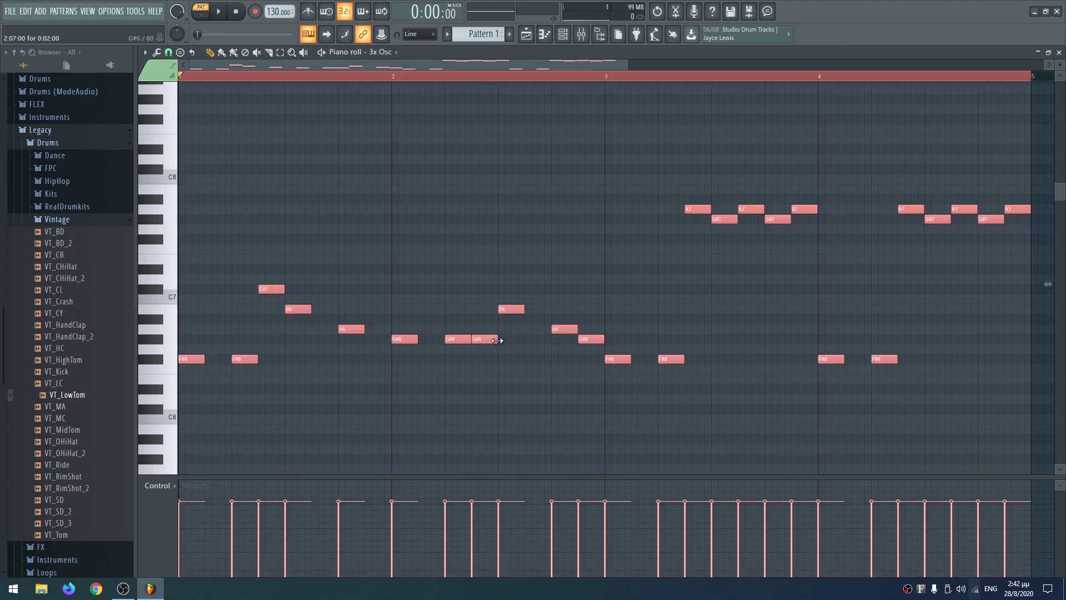
left_click_drag(497, 340, 490, 340)
left_click(428, 261)
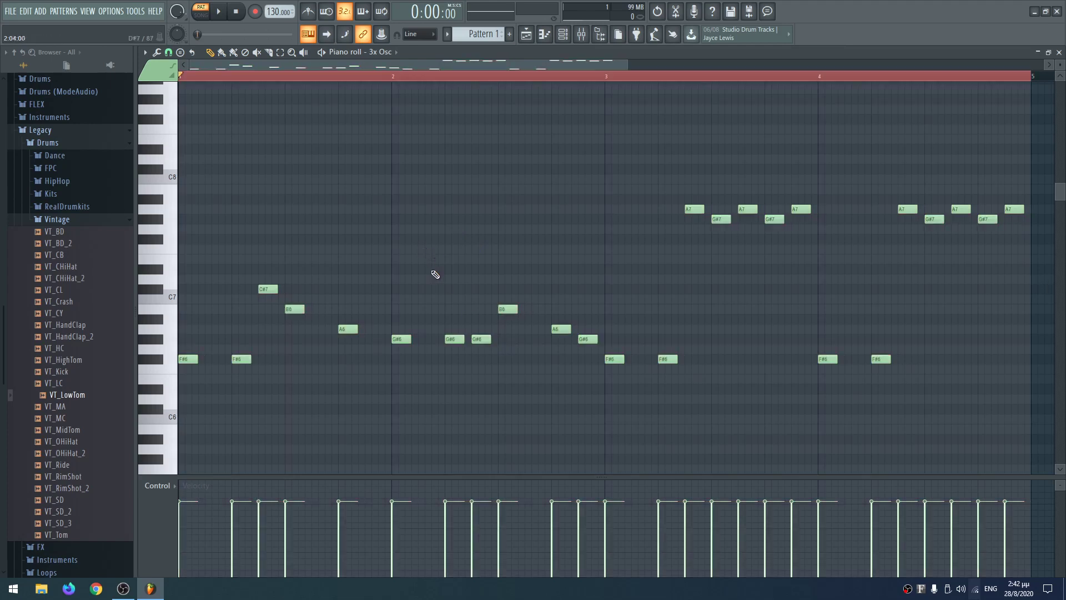
Step: Shorten all Pattern 2 notes together by about a quarter of their length and clear the time selection
scroll(478, 34, "down", 1)
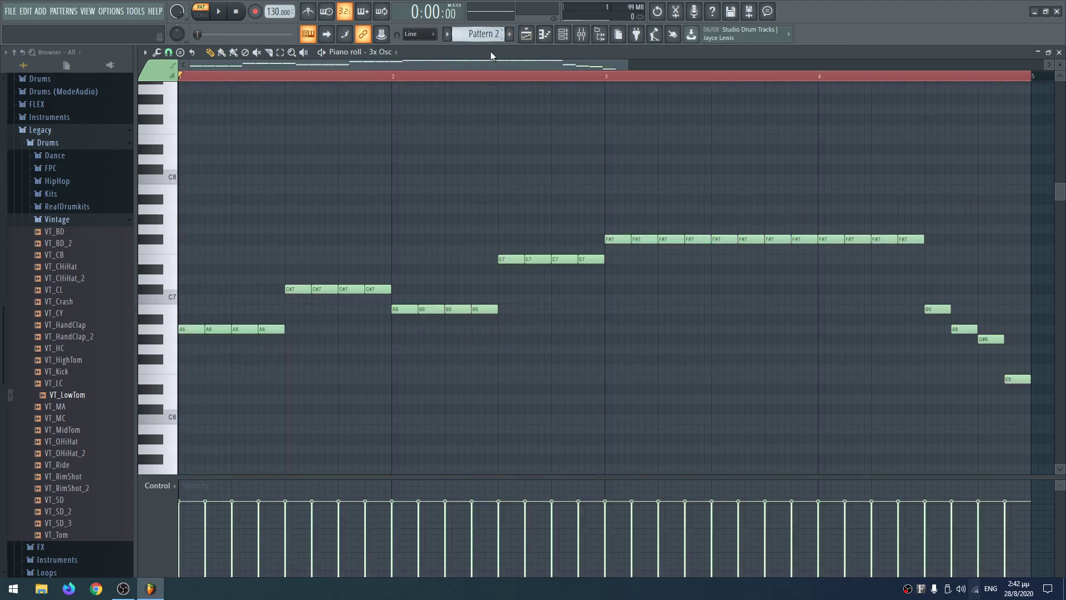
key("ctrl+a")
left_click_drag(493, 306, 490, 307)
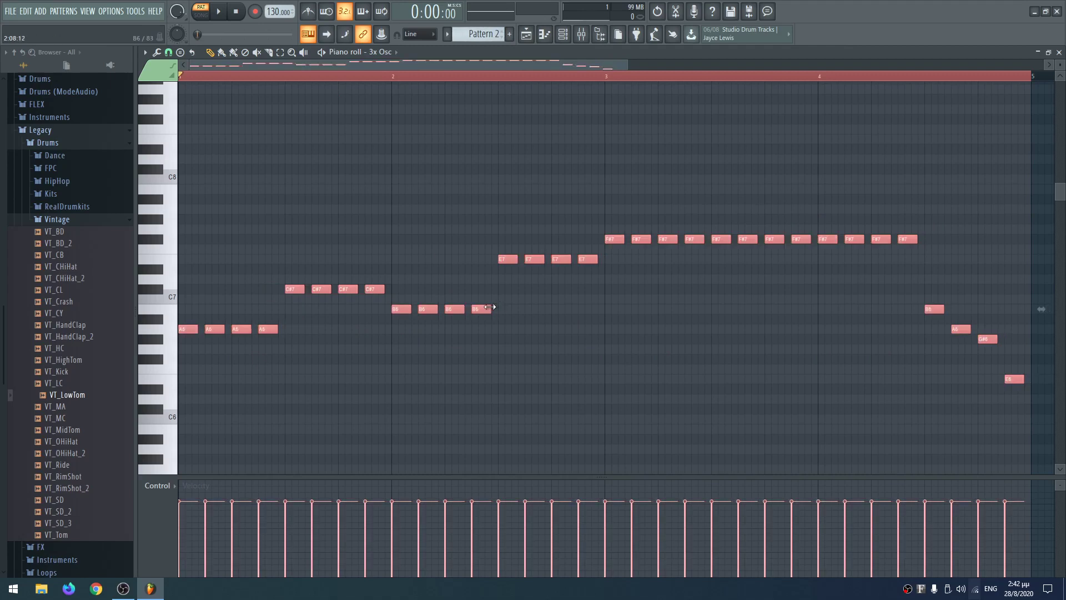
left_click(473, 265)
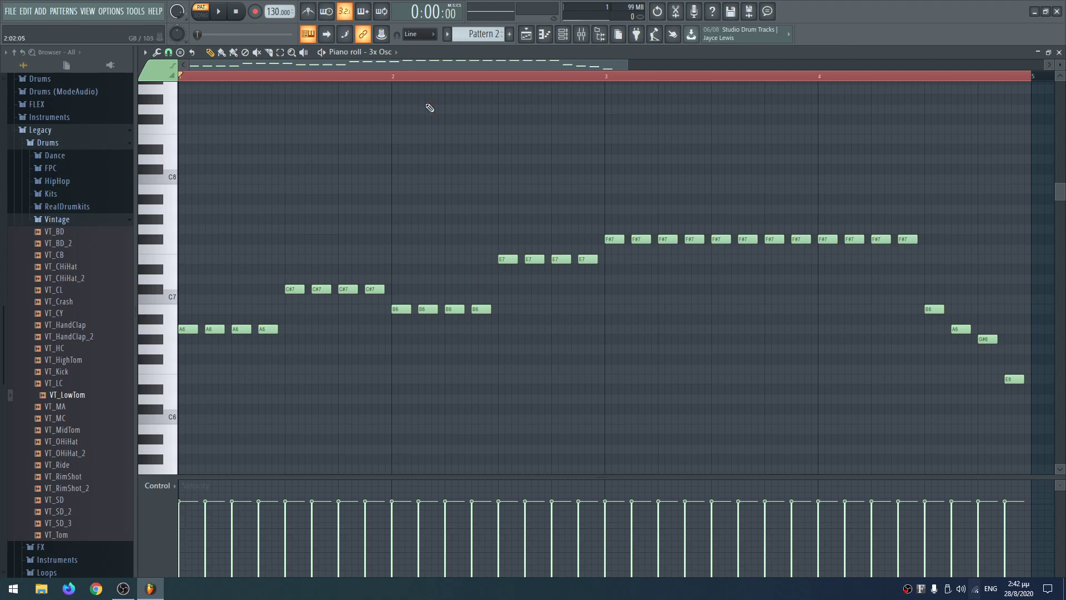
left_click(252, 80)
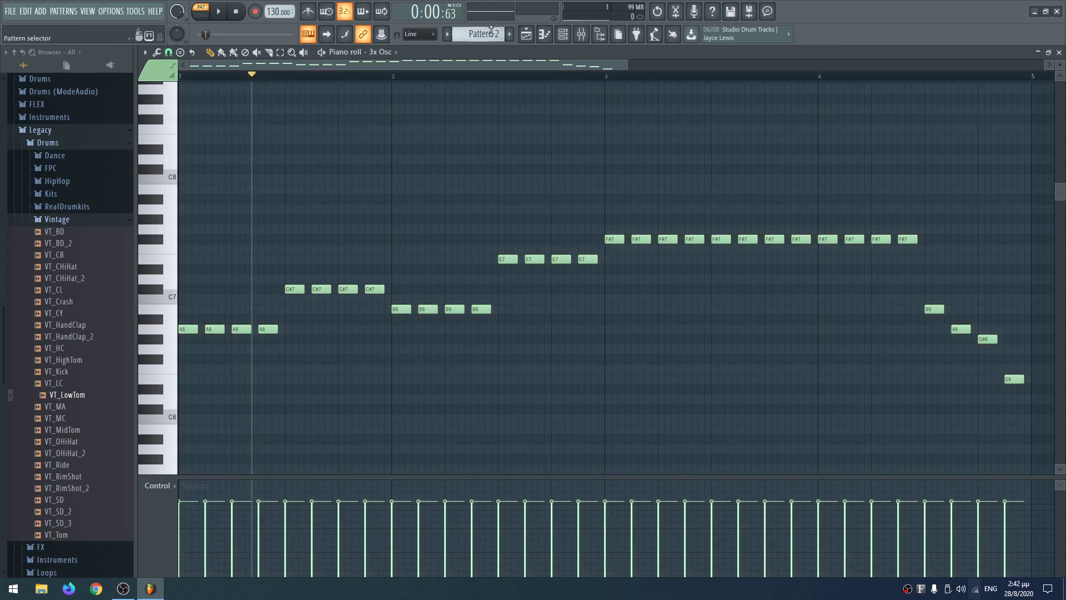
Step: Place Pattern 1 at bar 1 and Pattern 2 at bar 5 on Track 1 of the playlist
scroll(491, 32, "up", 1)
key("F5")
left_click_drag(373, 98, 317, 94)
scroll(480, 34, "down", 1)
left_click(411, 102)
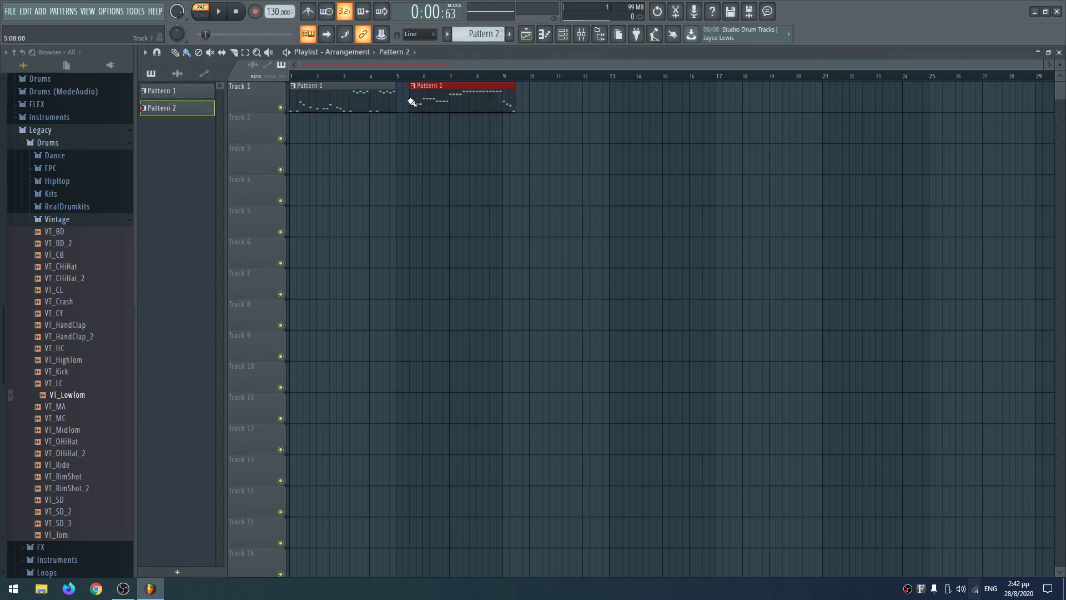
mouse_move(439, 99)
left_mouse_down()
mouse_move(425, 98)
mouse_move(429, 86)
left_mouse_up()
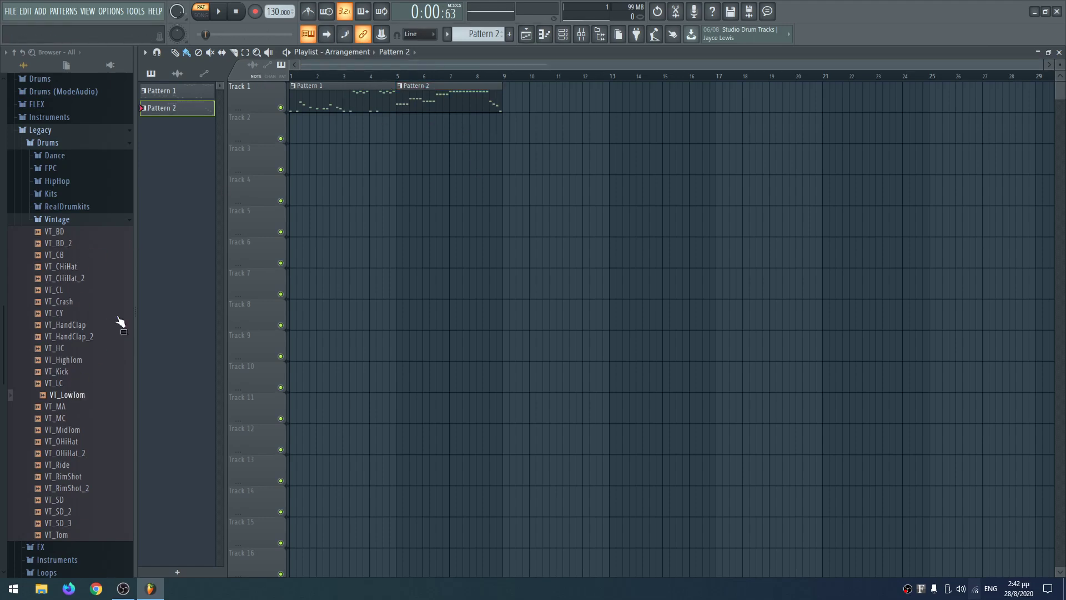
Step: Switch to the empty Pattern 3 and clone the 3x Osc channel in the channel rack
key("F6")
scroll(480, 34, "up", 1)
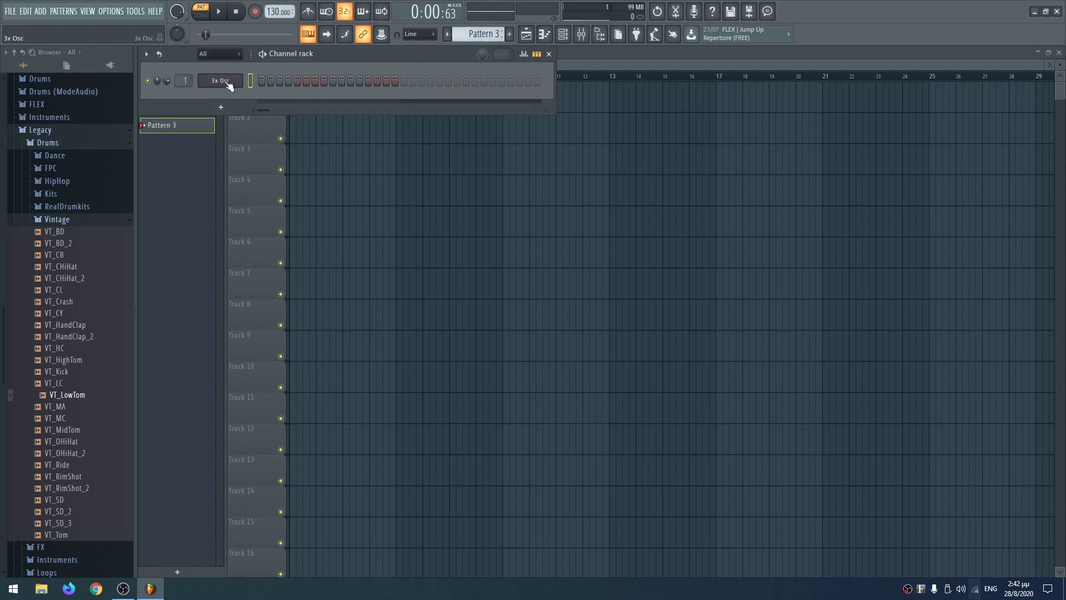
right_click(225, 81)
left_click(281, 188)
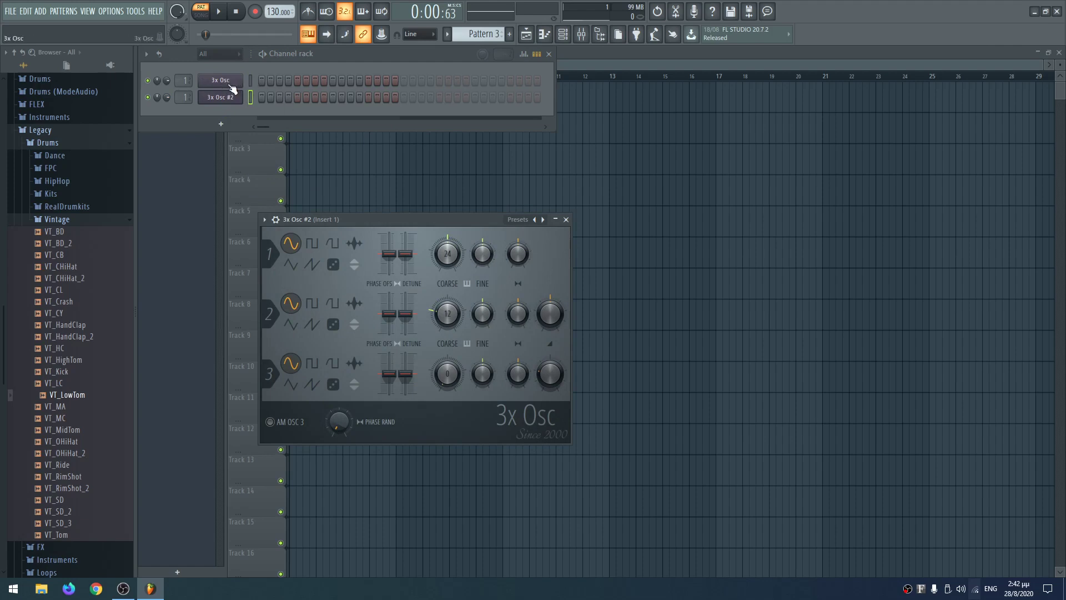
Step: In Pattern 1, set oscillator 1 of the original 3x Osc to a sawtooth at -24 semitones coarse pitch and audition it
scroll(484, 32, "down", 2)
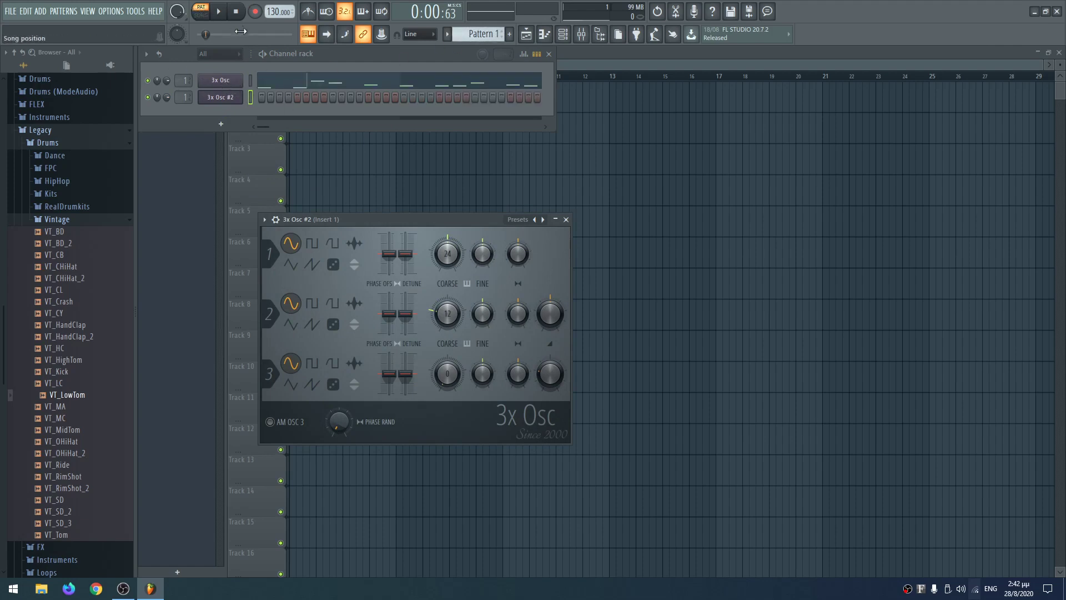
left_click(235, 84)
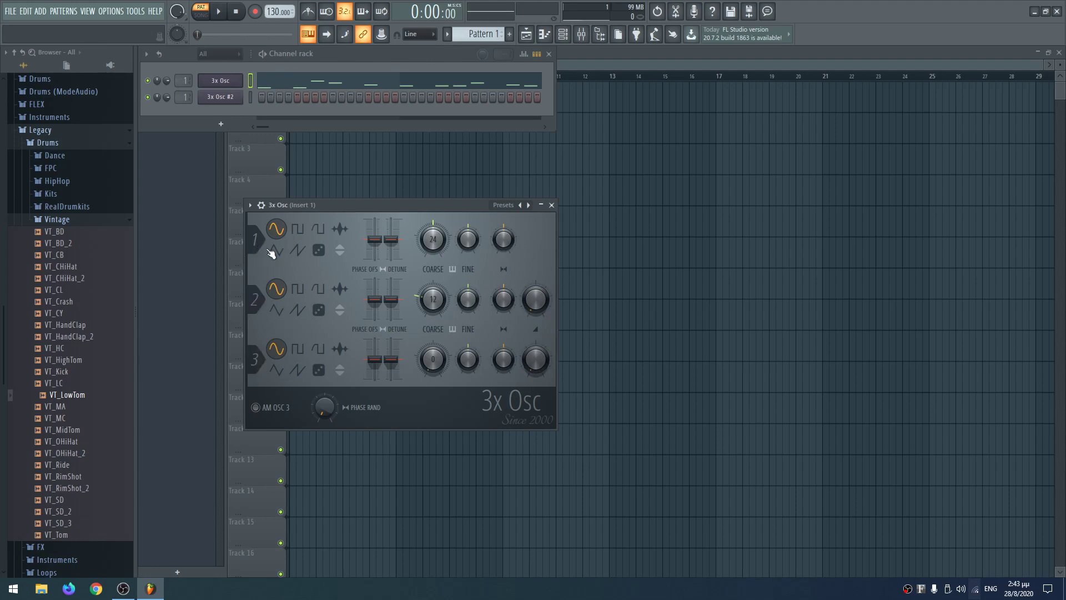
left_click(298, 251)
left_click_drag(433, 239, 433, 261)
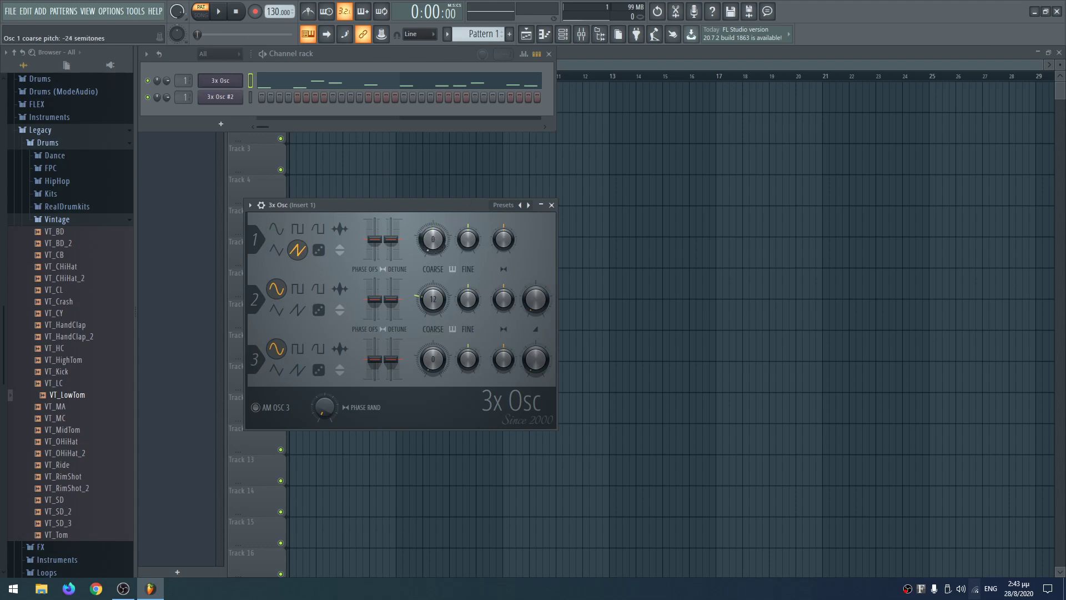
left_click(222, 13)
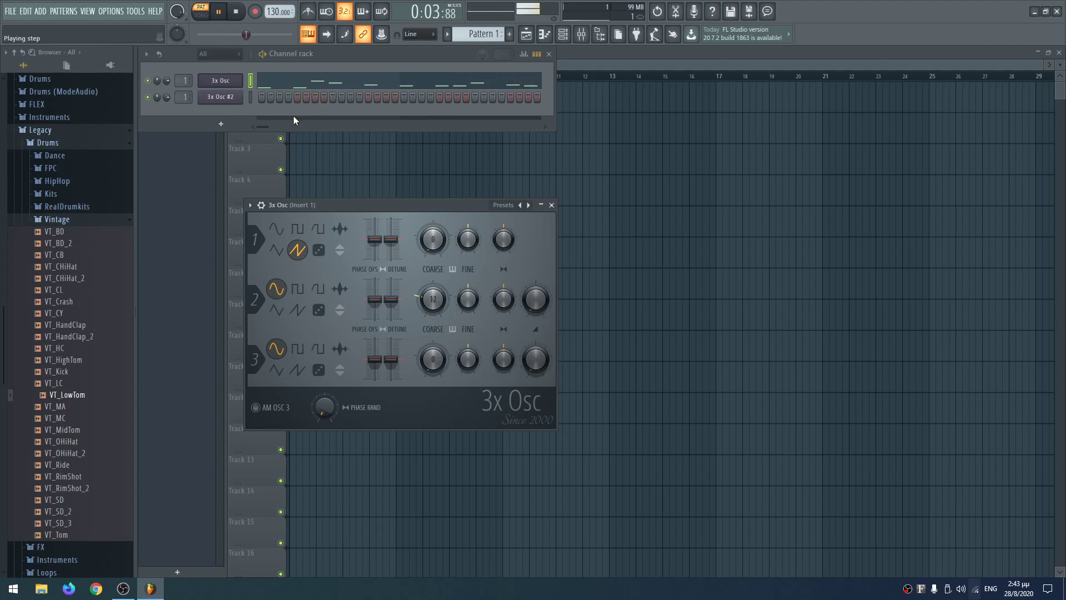
key("space")
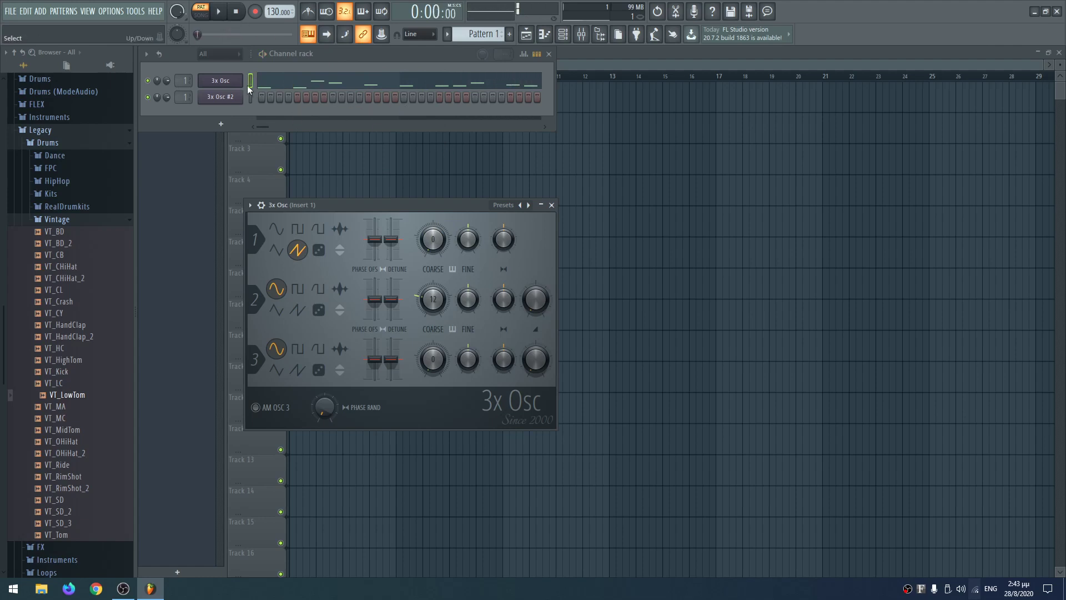
Step: Enable portamento on the 3x Osc channel, set its slide time to 1/2 step and play the pattern
left_click(261, 205)
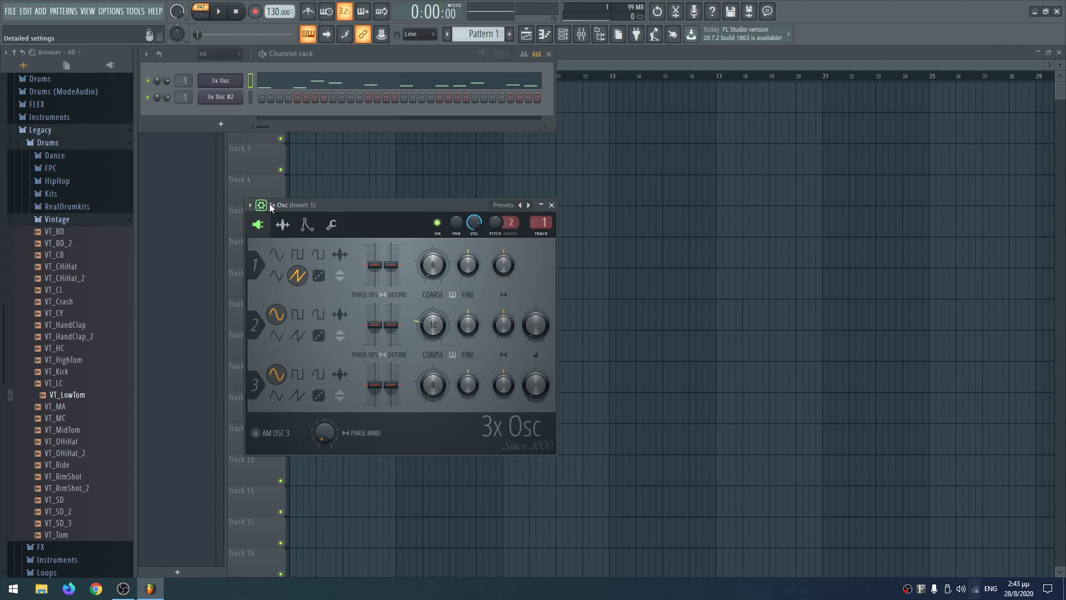
left_click(332, 225)
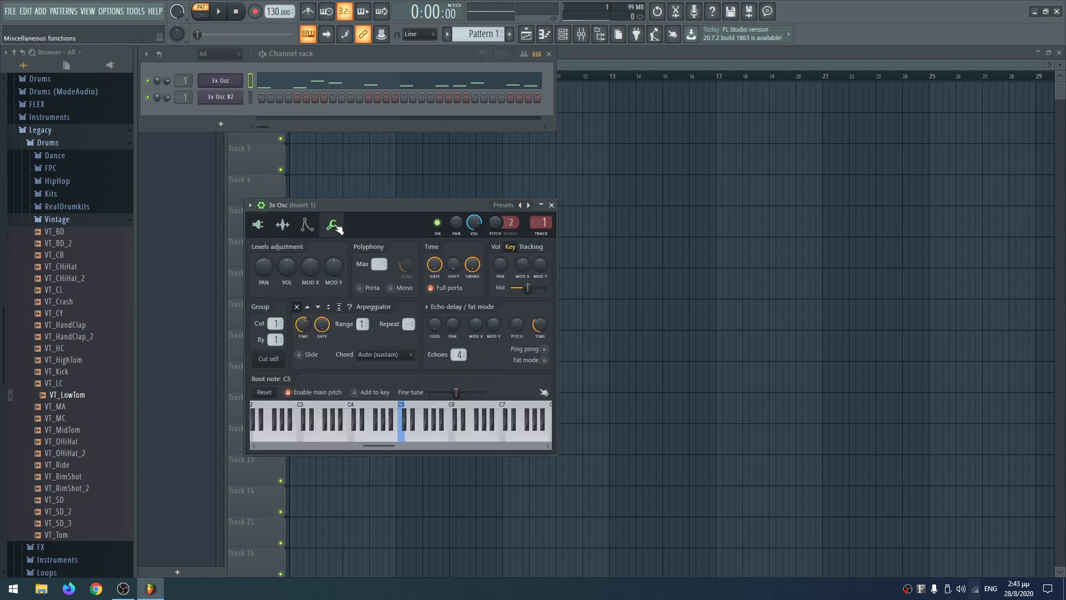
left_click(362, 289)
right_click(407, 265)
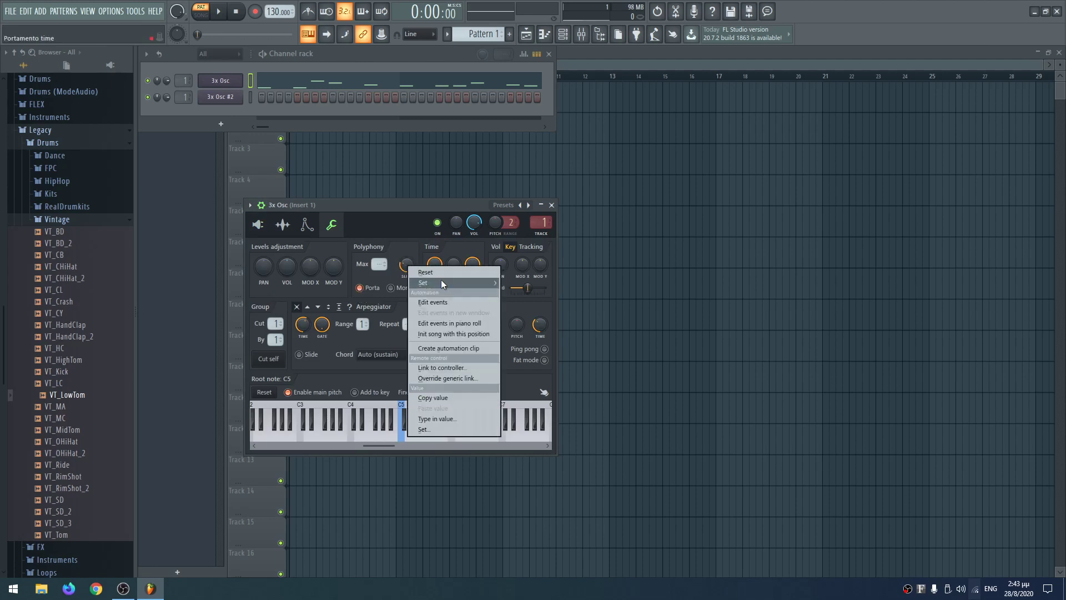
mouse_move(441, 281)
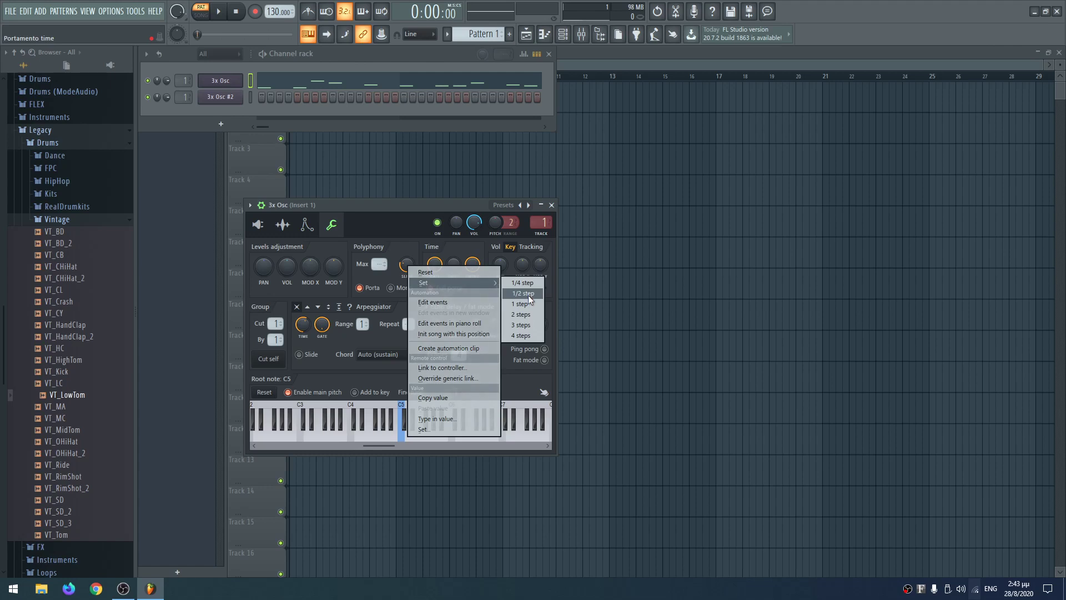
left_click(528, 295)
key("space")
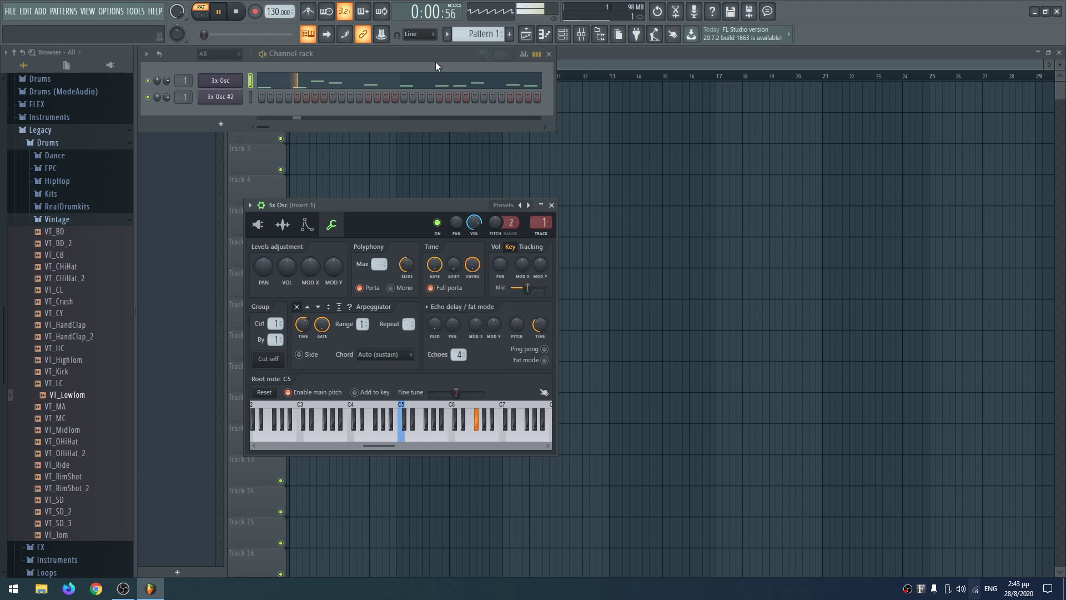
key("space")
Step: Try a portamento slide time of 1 step on the 3x Osc and audition the pattern
right_click(410, 268)
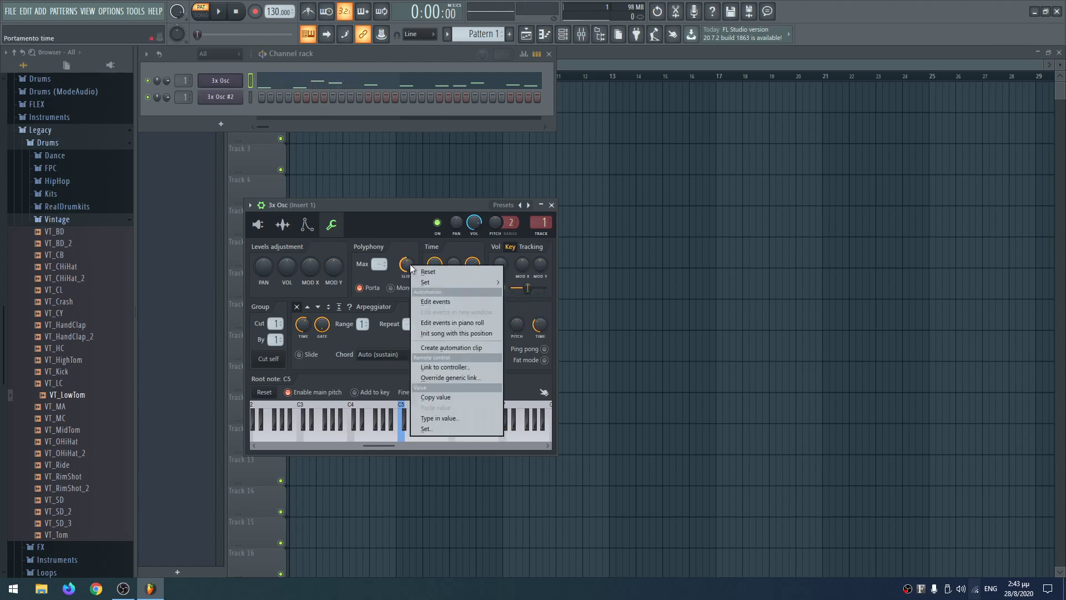
mouse_move(457, 283)
left_click(522, 304)
key("space")
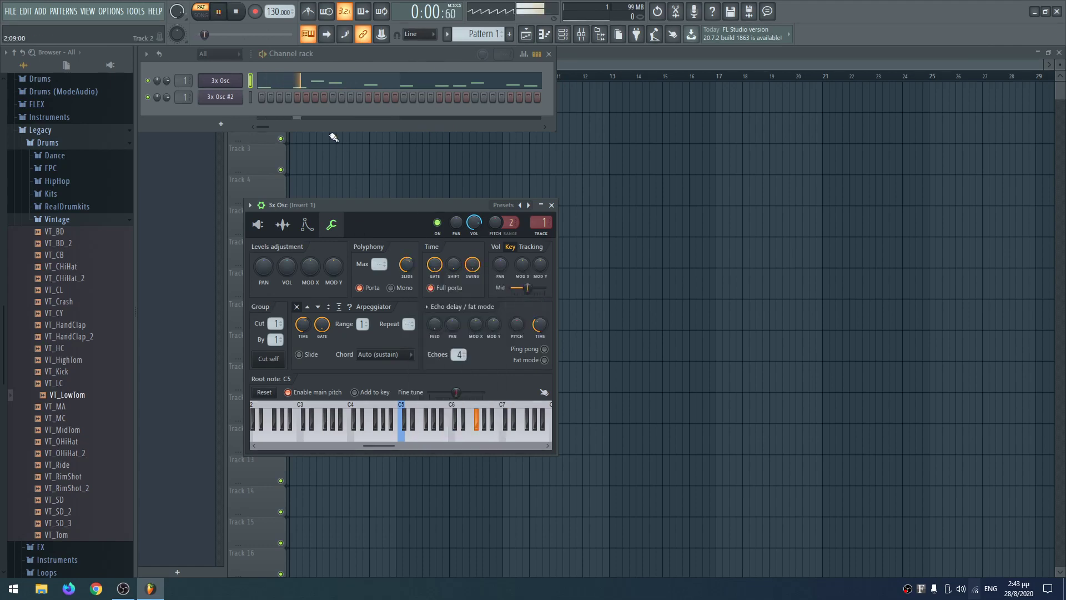
key("space")
Step: Set the 3x Osc portamento slide time back to 1/2 step
right_click(407, 265)
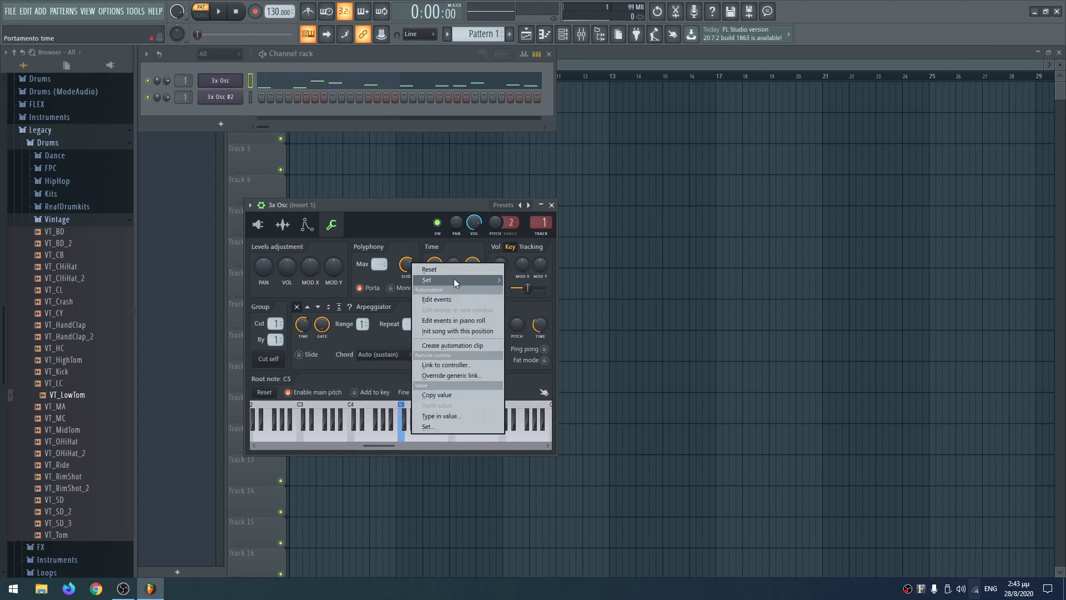
mouse_move(465, 284)
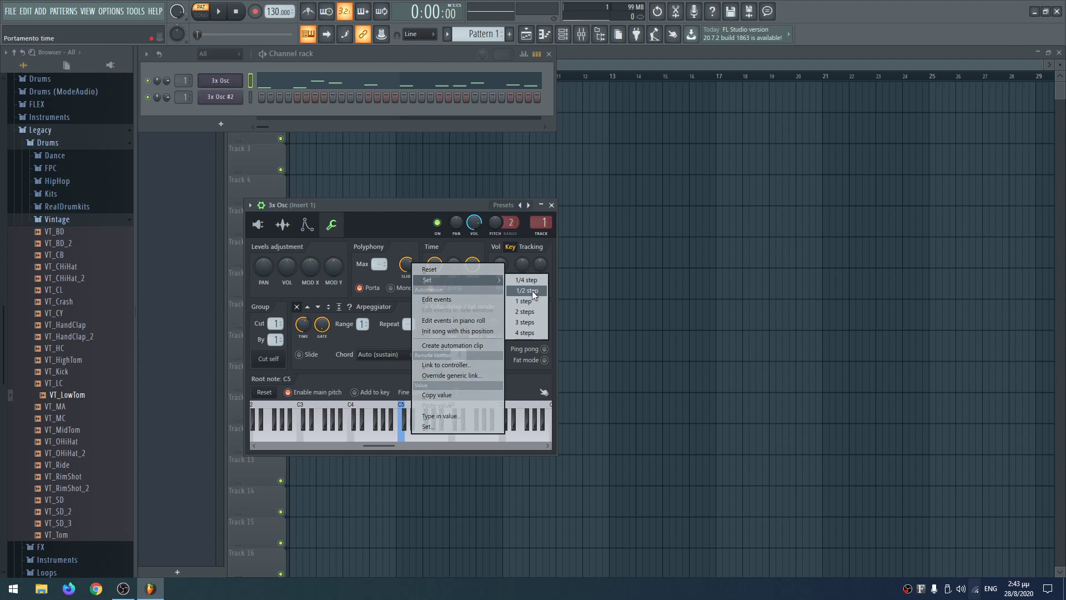
left_click(532, 291)
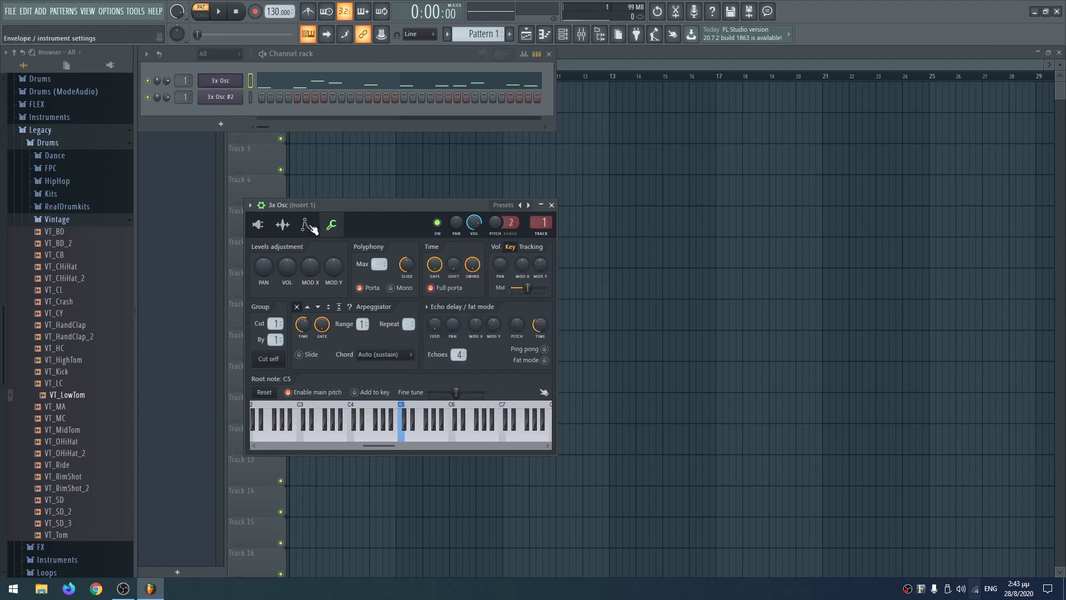
Step: Set the volume LFO amount of the 3x Osc to -100%
left_click(307, 225)
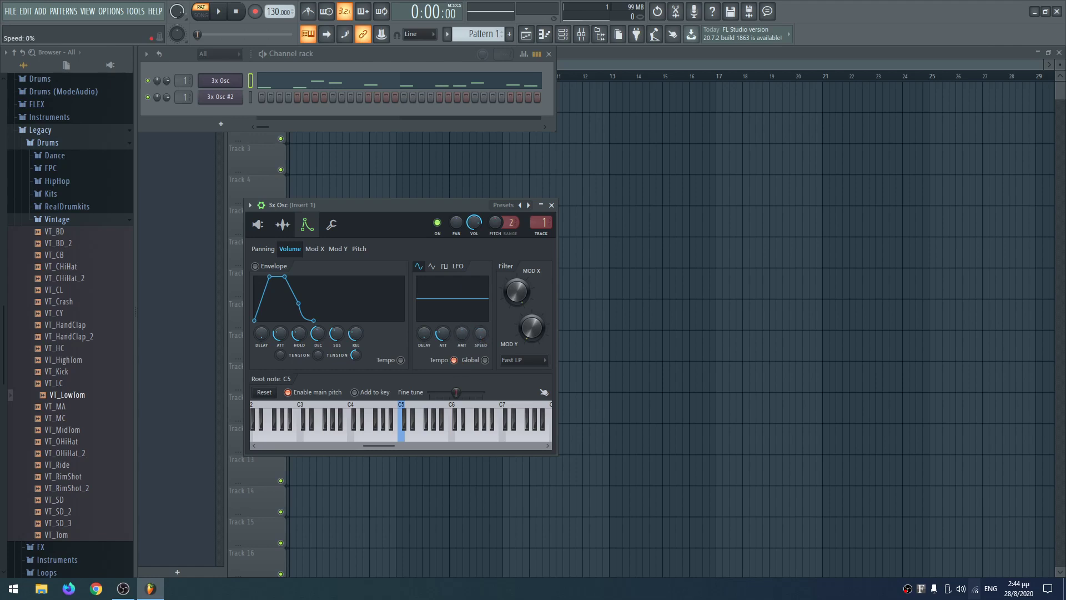
left_click_drag(465, 333, 466, 294)
left_click_drag(465, 337, 465, 378)
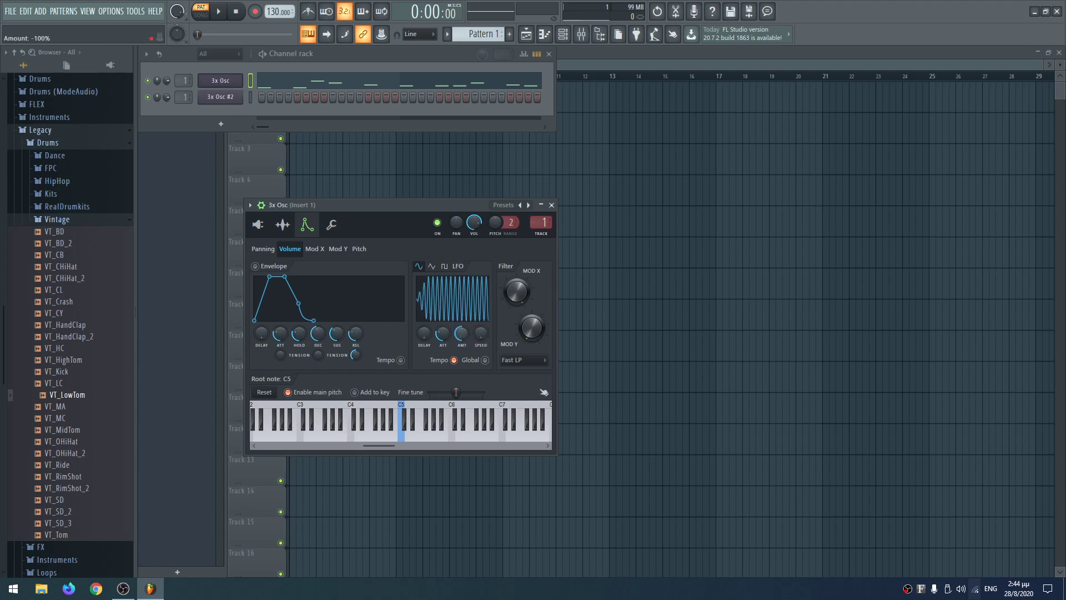
left_click_drag(465, 337, 465, 295)
left_click_drag(462, 346, 461, 355)
Step: Try the volume LFO with its attack at minimum while playing the pattern, and reset the attack to its default
left_click_drag(446, 338, 445, 338)
left_click_drag(443, 334, 443, 341)
key("space")
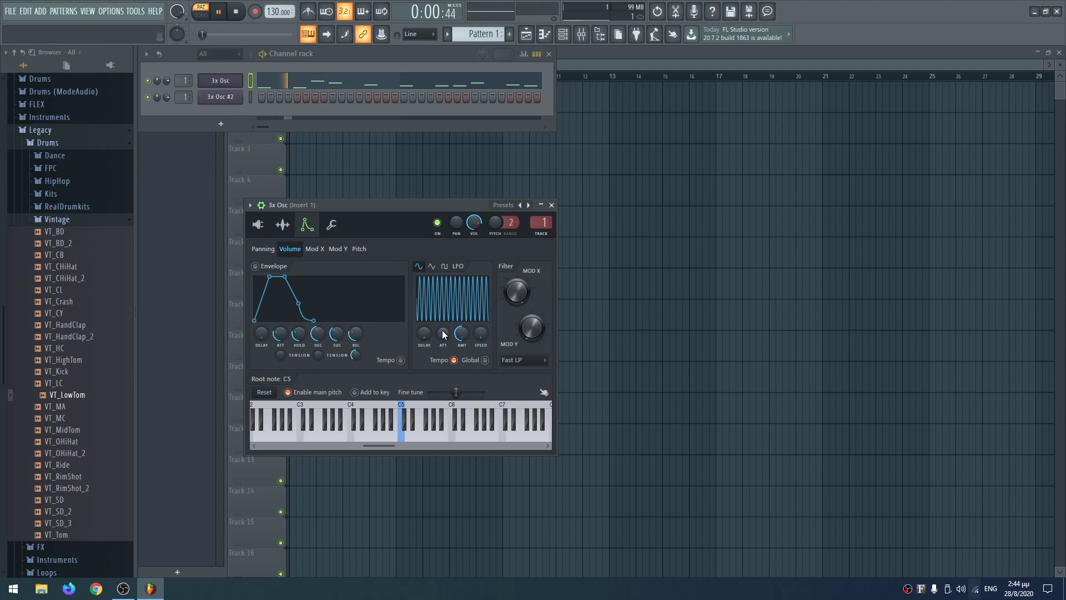
key("space")
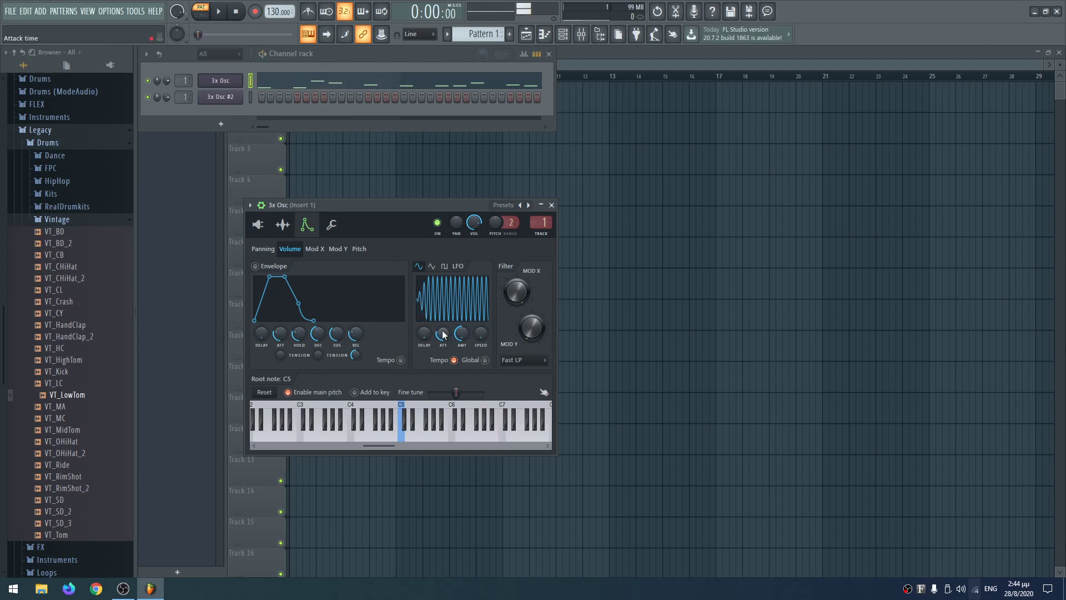
right_click(435, 329)
left_click(460, 344)
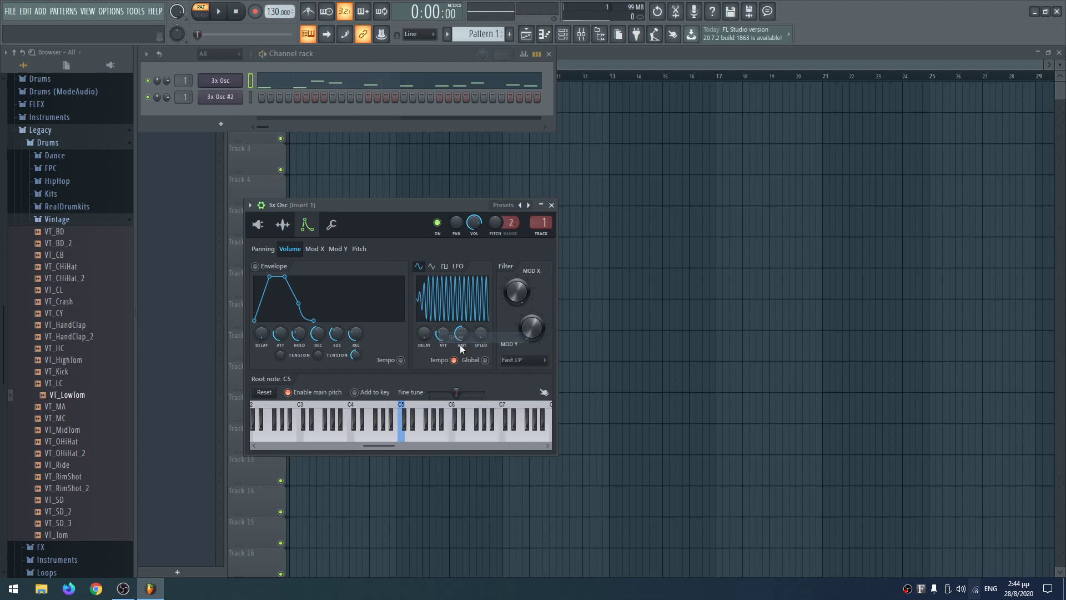
Step: On 3x Osc #2, turn down the secondary oscillators' volume and set oscillator 1 to a sawtooth wave
left_click(227, 99)
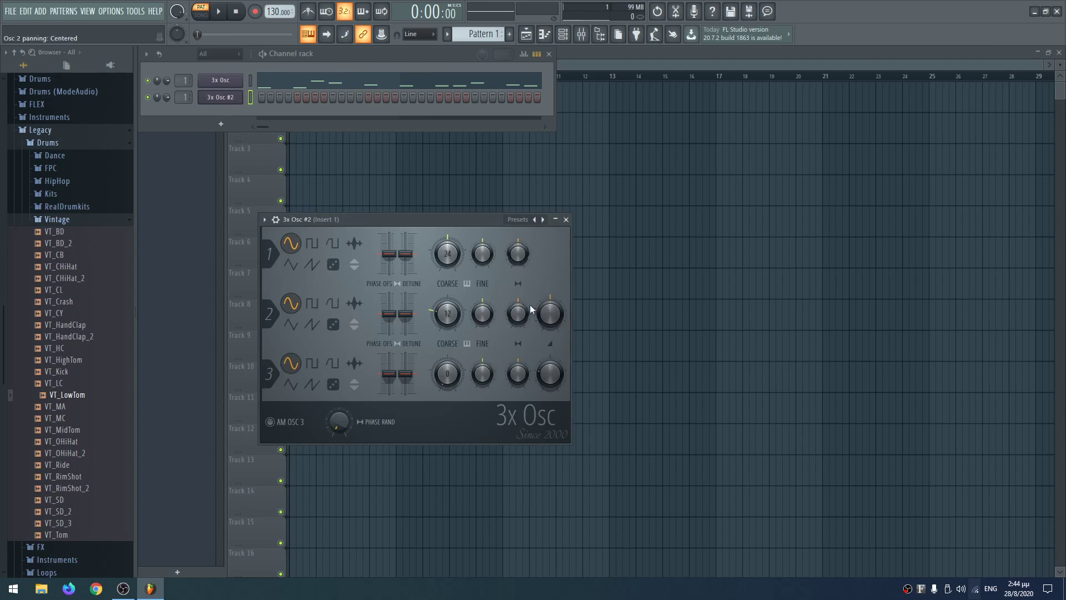
left_click_drag(548, 361, 549, 395)
left_click(312, 265)
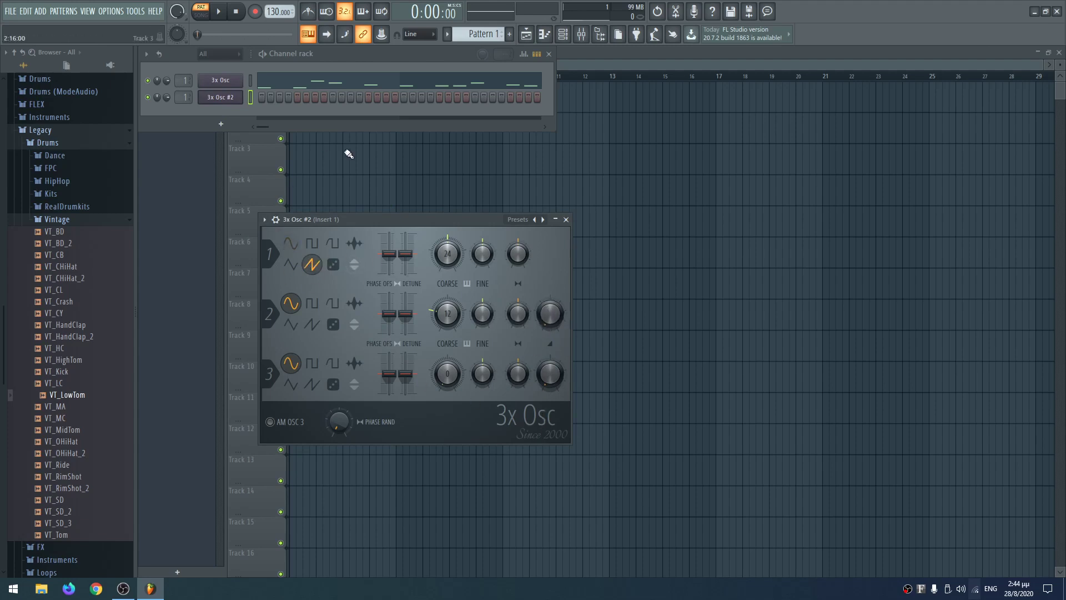
Step: Set oscillator 1's coarse pitch to 0 on 3x Osc #2 and audition keys in its Pattern 3 piano roll
left_click_drag(448, 253, 447, 311)
left_click_drag(463, 31, 463, 20)
right_click(227, 102)
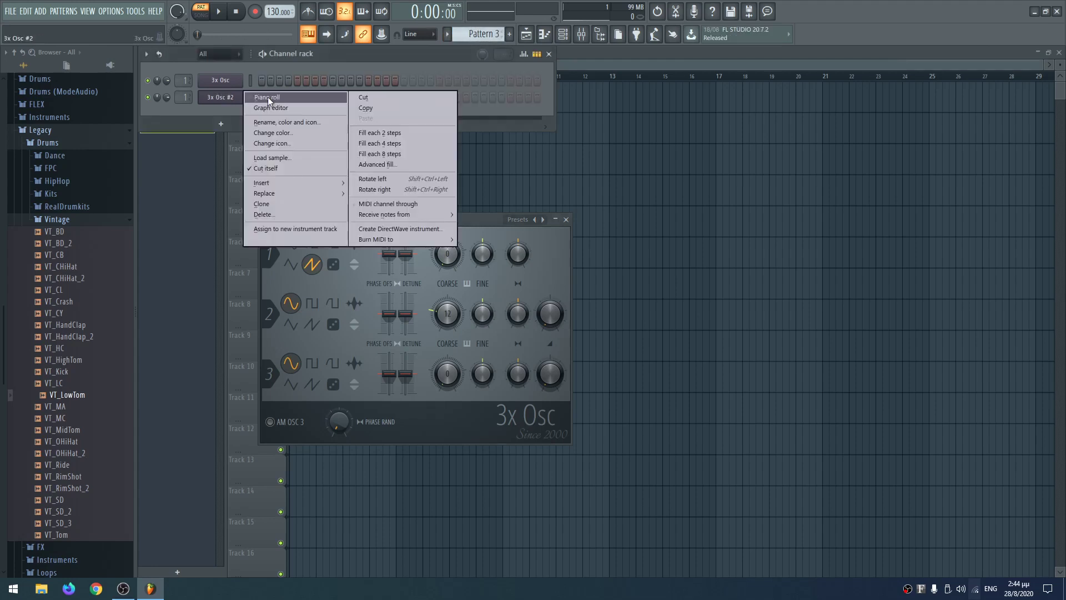
left_click(267, 97)
left_click(163, 416)
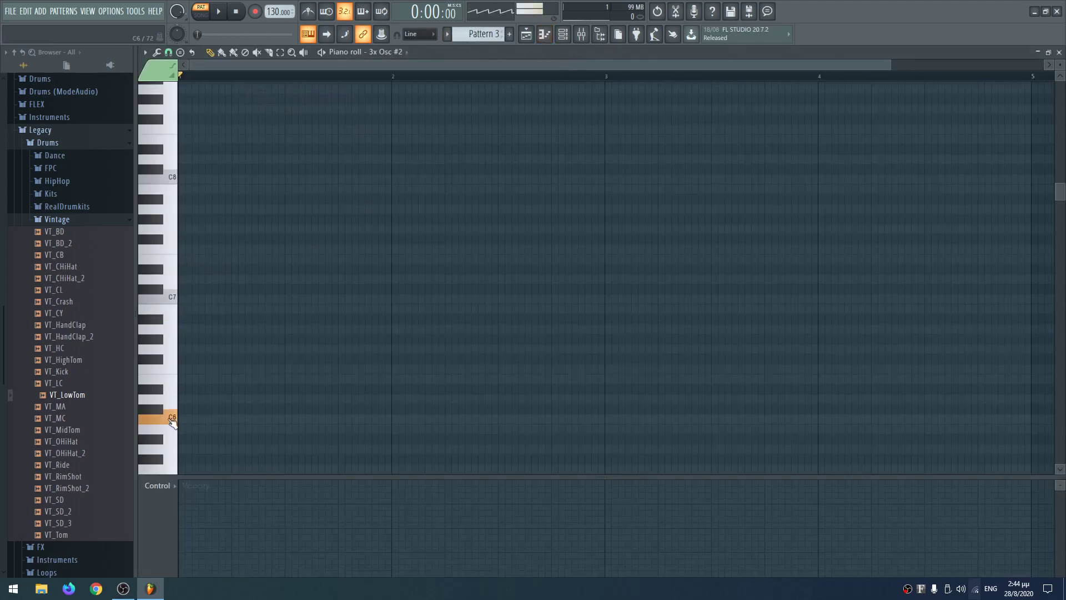
left_click(166, 401)
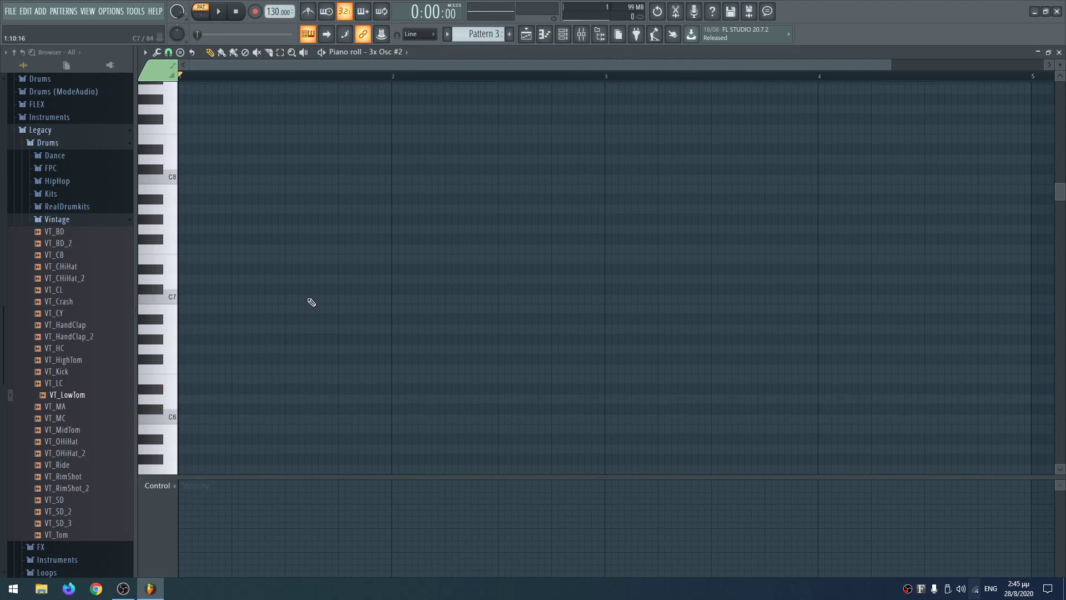
Step: Place the empty Pattern 3 at the start of Track 2 and play the song
key("F5")
left_click(330, 130)
left_click_drag(339, 133, 282, 144)
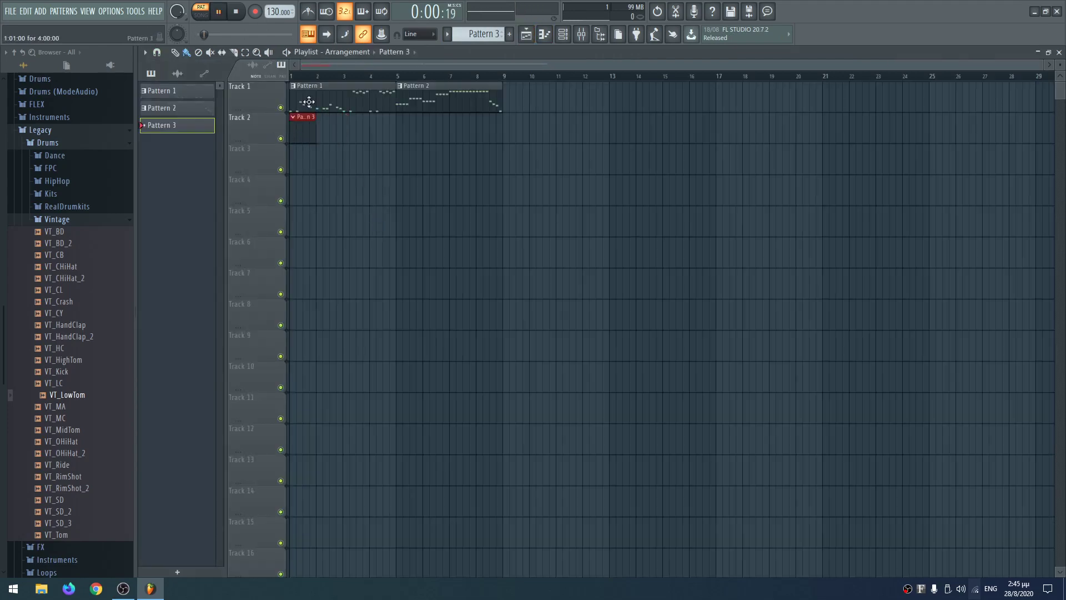
key("l")
key("space")
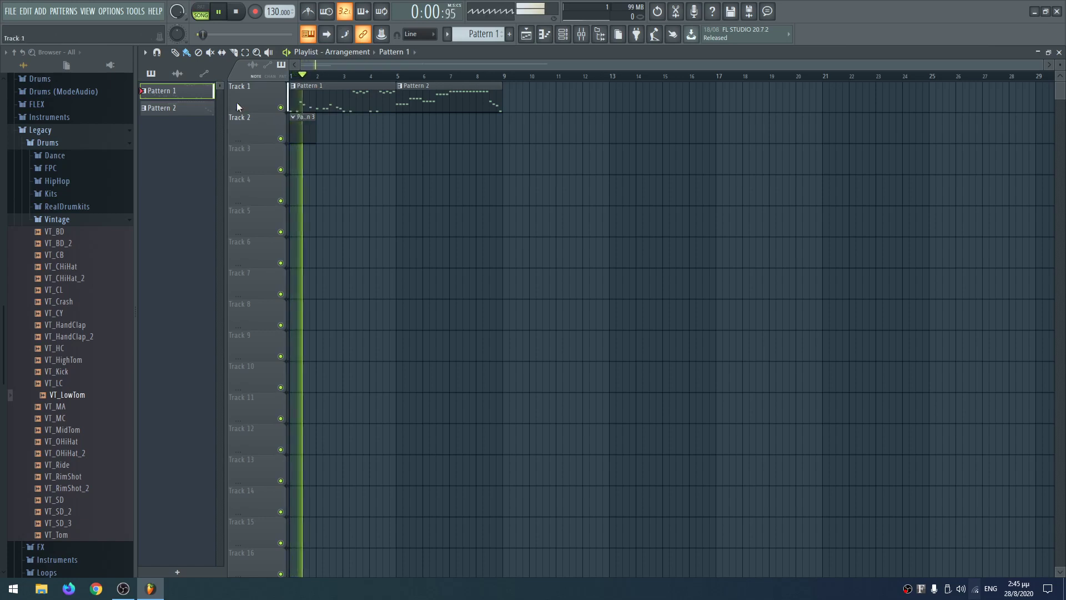
Step: Open Pattern 1's piano roll for 3x Osc #2 and audition the C4, D4 and D5 keys
key("F6")
key("space")
right_click(216, 98)
left_click(266, 97)
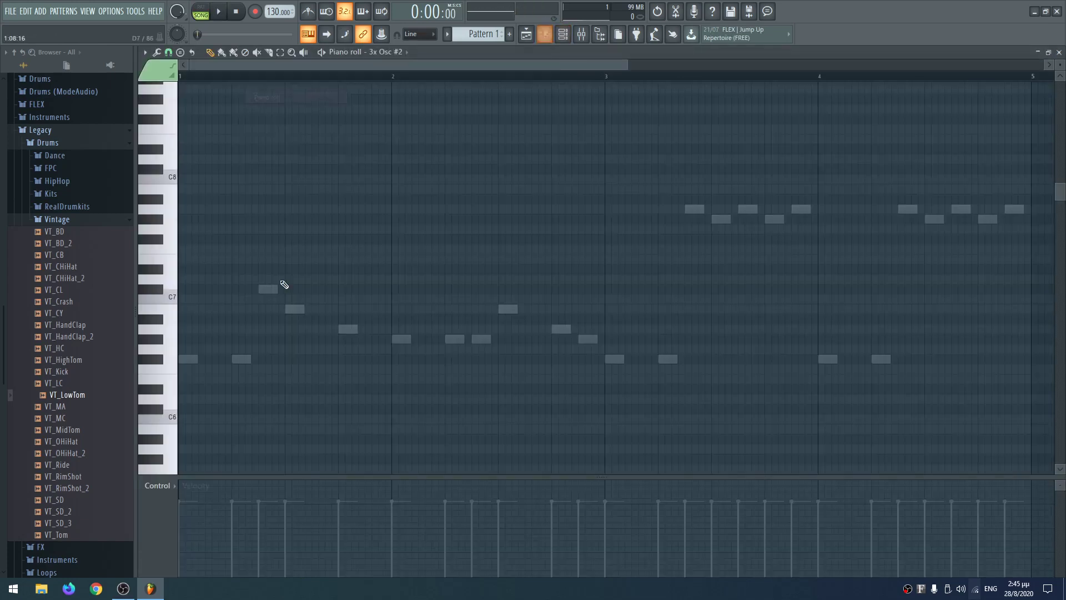
scroll(281, 286, "down", 6)
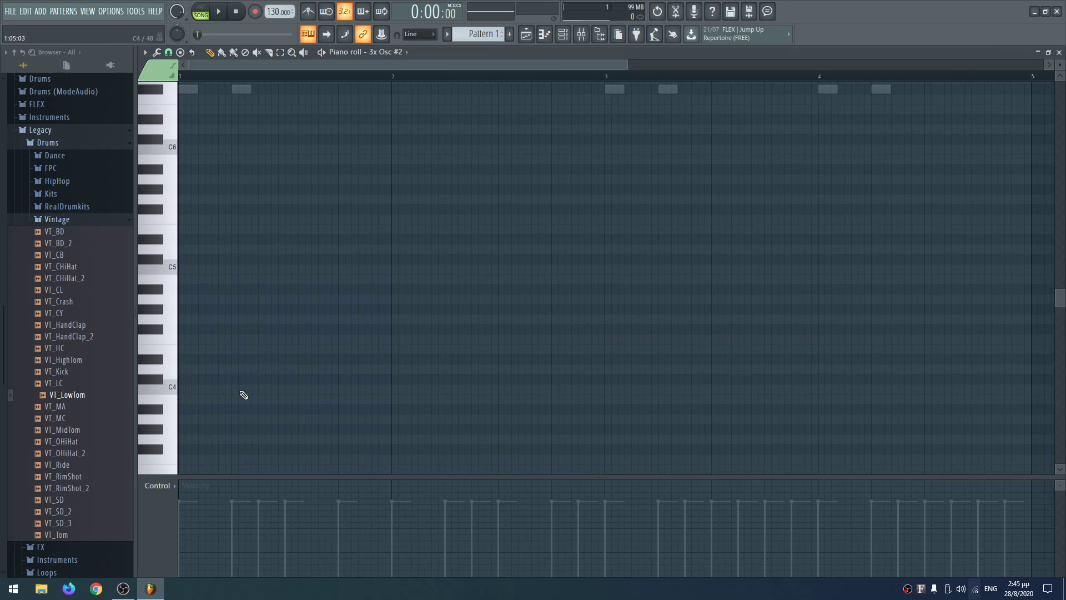
scroll(216, 368, "down", 1)
scroll(216, 368, "down", 3)
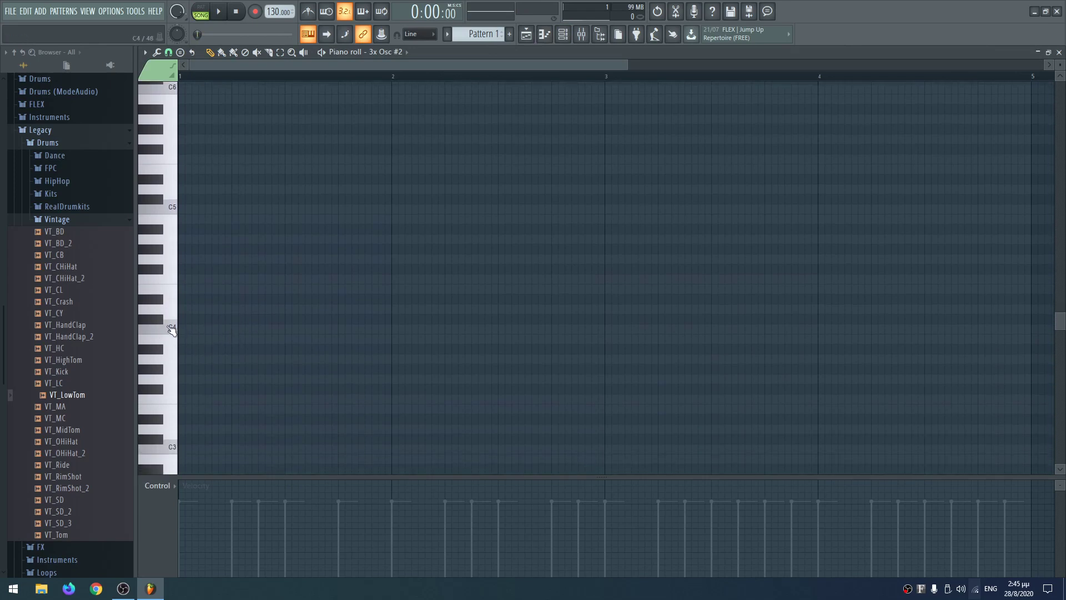
left_click(173, 332)
left_click(173, 307)
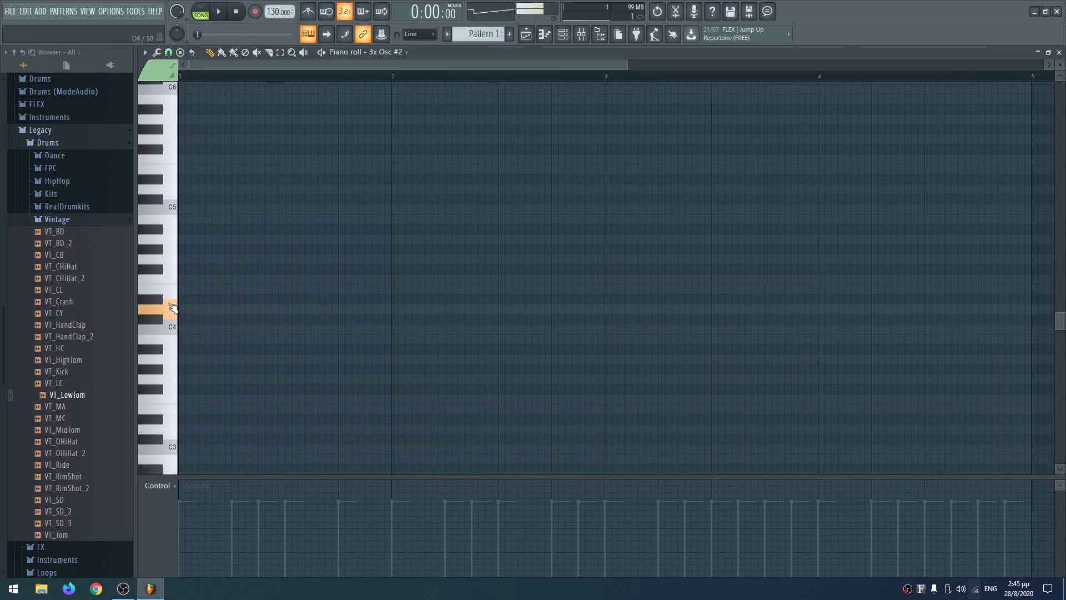
left_click(172, 191)
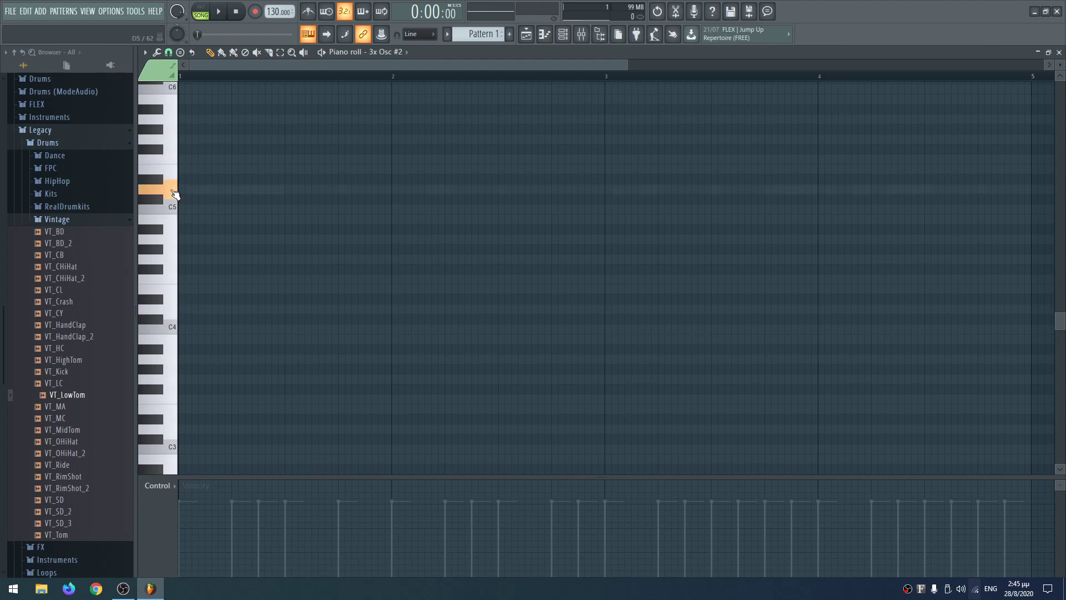
Step: Draw a short and a slightly longer D4 note in the first half of bar 1 and play them back
left_click(217, 309)
left_click_drag(218, 309, 277, 309)
left_click(262, 309)
key("space")
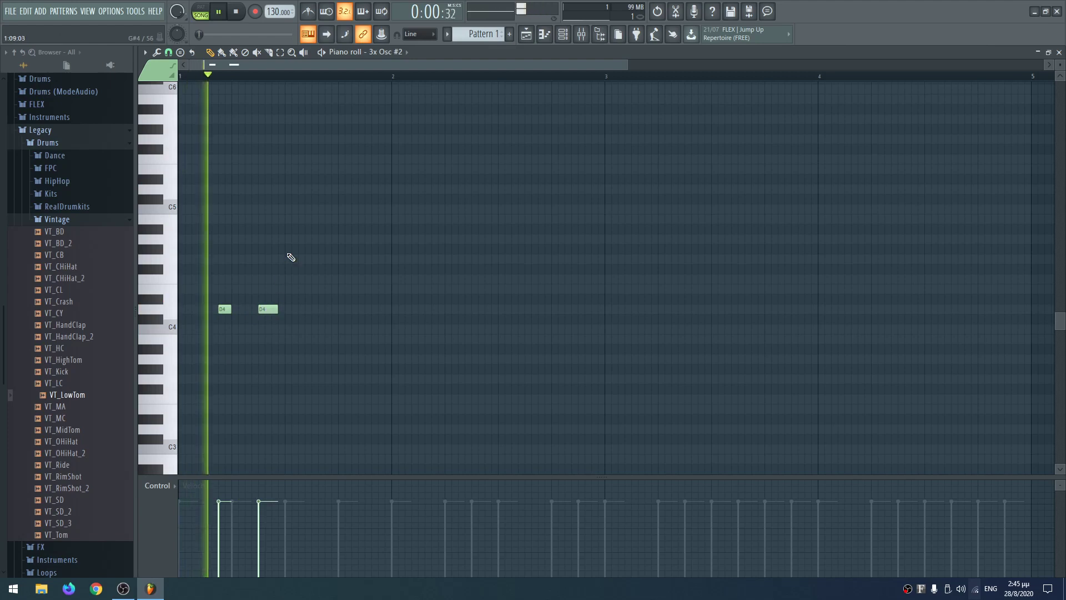
key("space")
Step: Copy the two D4 notes into the second half of bar 1 and play the result
left_click_drag(287, 256, 231, 352)
left_click_drag(221, 311, 327, 313)
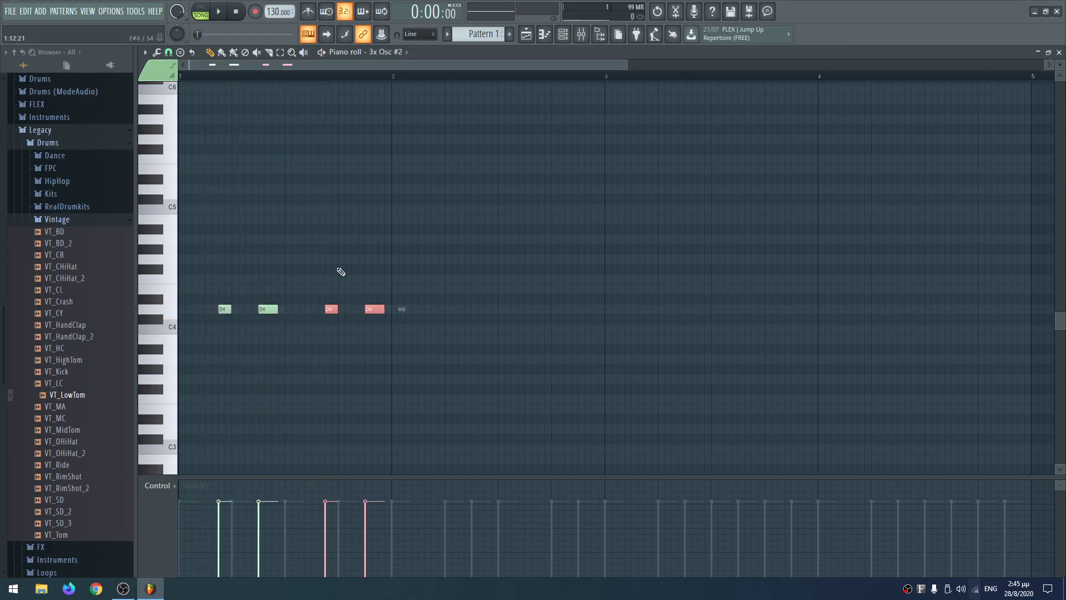
left_click(327, 273)
key("space")
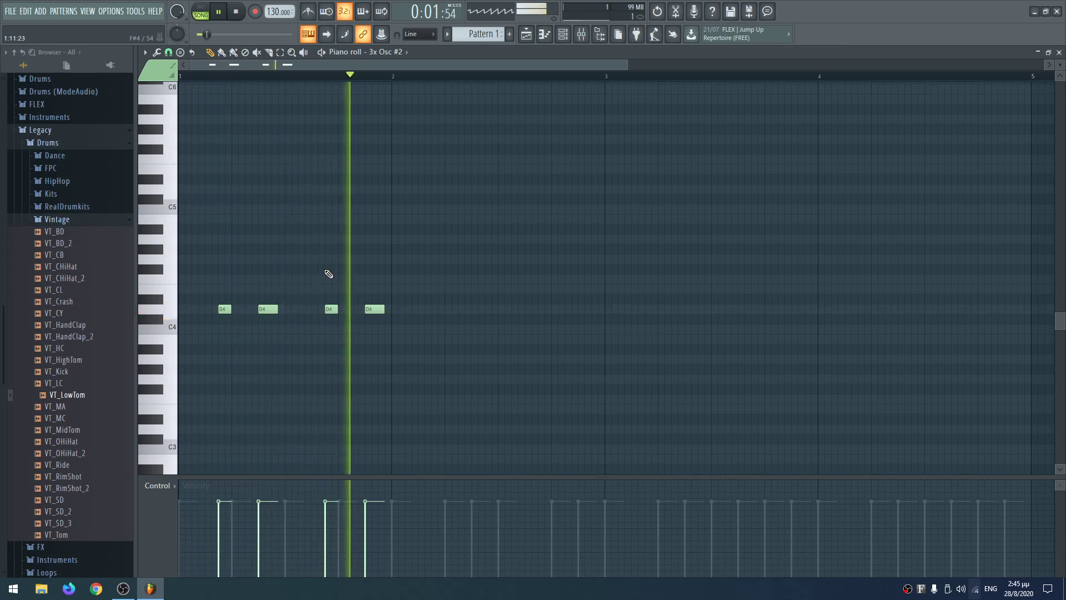
key("space")
Step: Copy bar 1's four D4 notes into bar 2, raised to E4, and play them back
left_click_drag(205, 280, 383, 395)
left_click_drag(373, 309, 584, 288)
key("space")
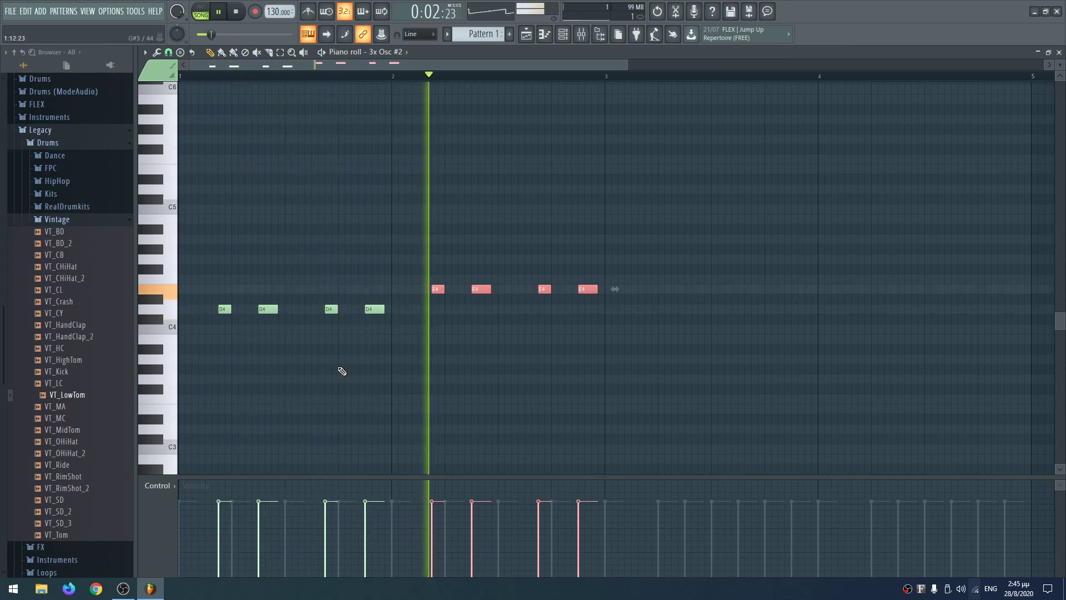
scroll(361, 366, "right", 3)
key("space")
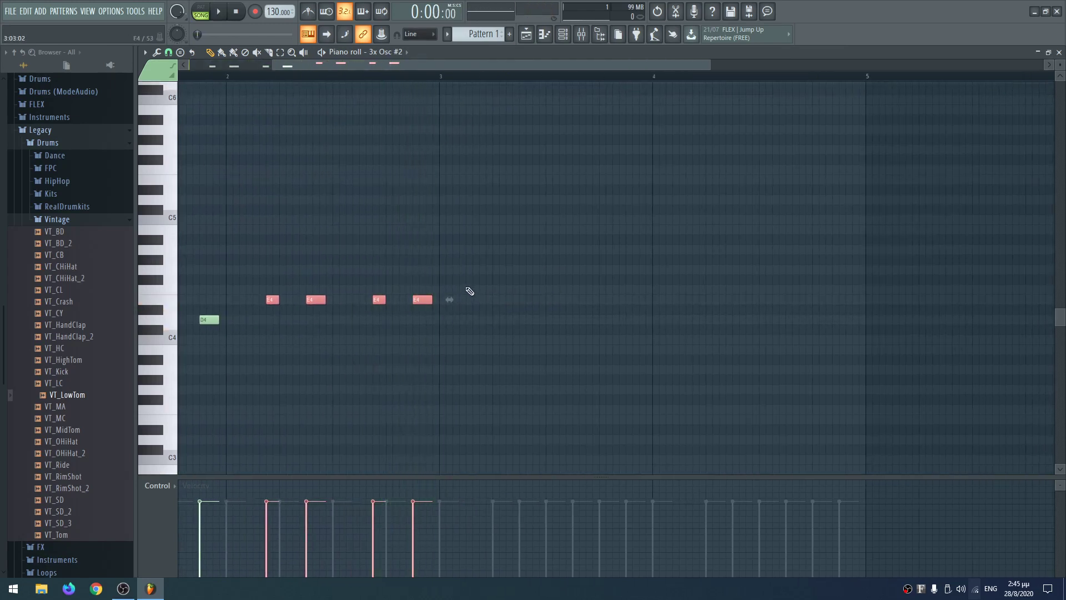
Step: Copy bar 2's four notes into bar 3, raised to F#4, and play them from bar 3
left_click_drag(424, 300, 620, 276)
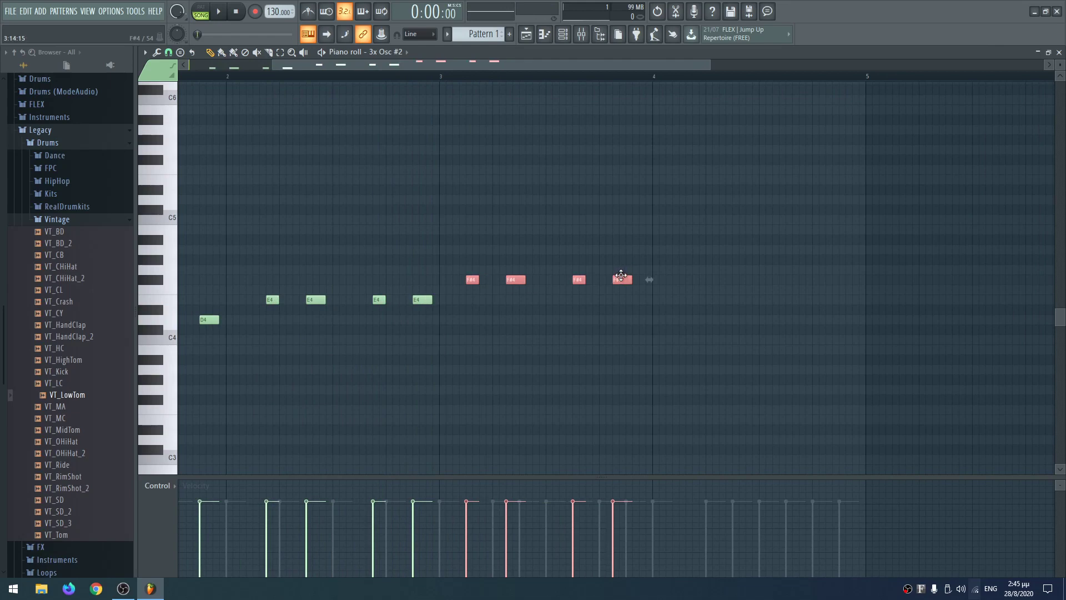
left_click(481, 78)
key("space")
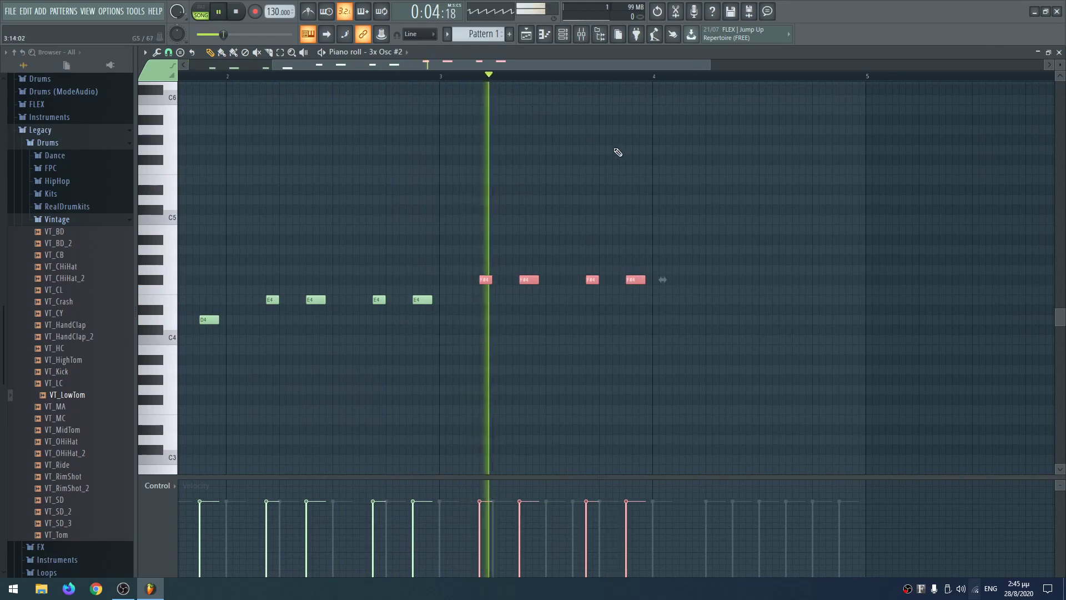
Step: Copy bar 3's F#4 notes into bar 4 at the same pitch to complete the four-bar part
left_click_drag(540, 159, 200, 192)
left_click_drag(294, 312, 513, 301)
left_click(470, 229, "ctrl")
key("space")
left_click_drag(470, 226, 677, 212)
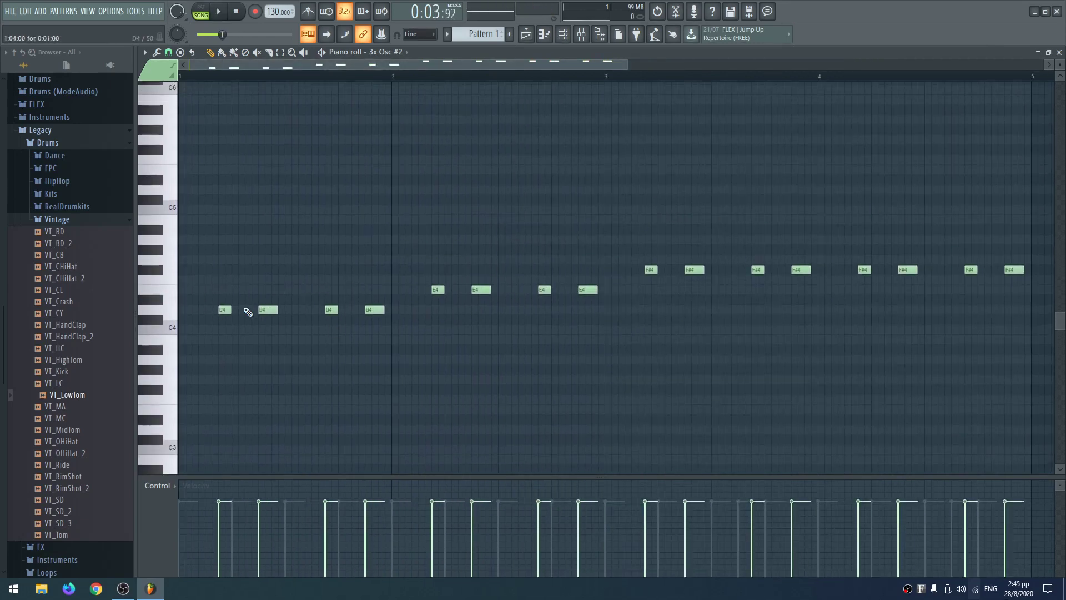
Step: Move the 3x Osc #2 notes out of Pattern 1 into Pattern 3
key("F5")
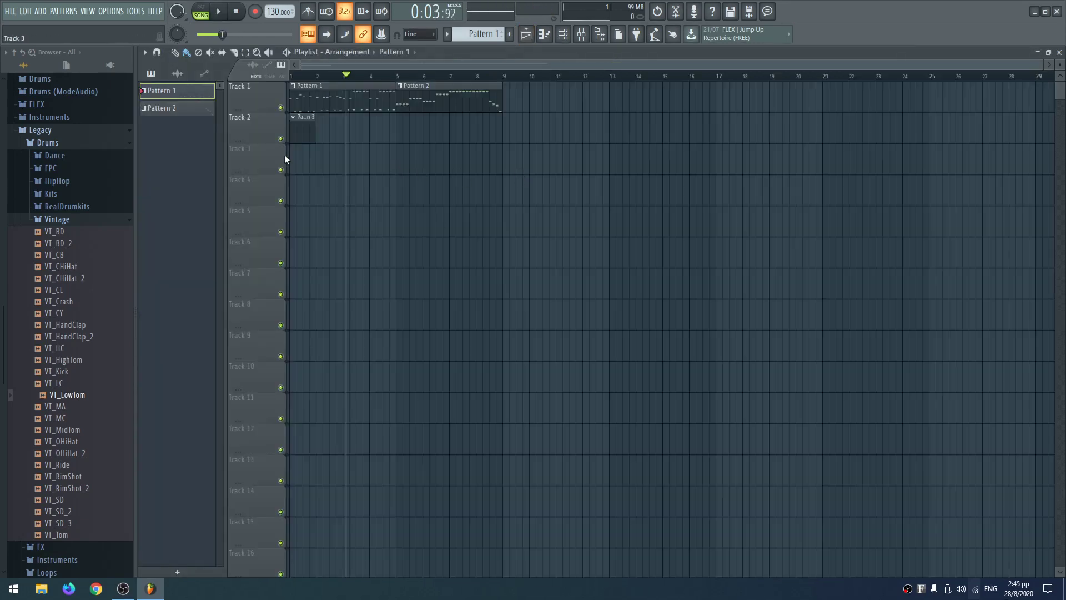
key("F6")
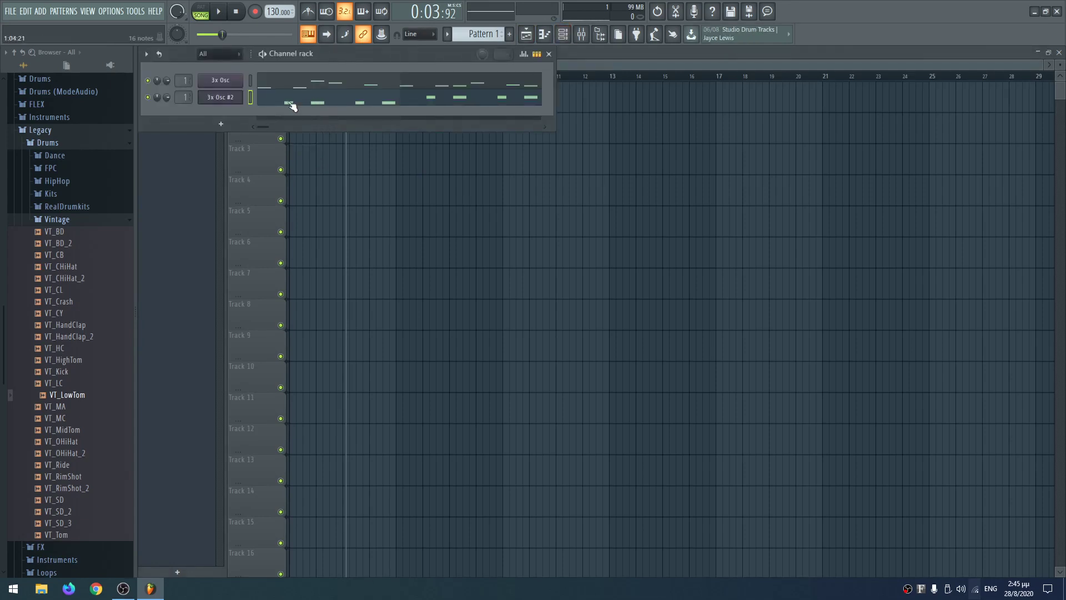
scroll(482, 28, "down", 2)
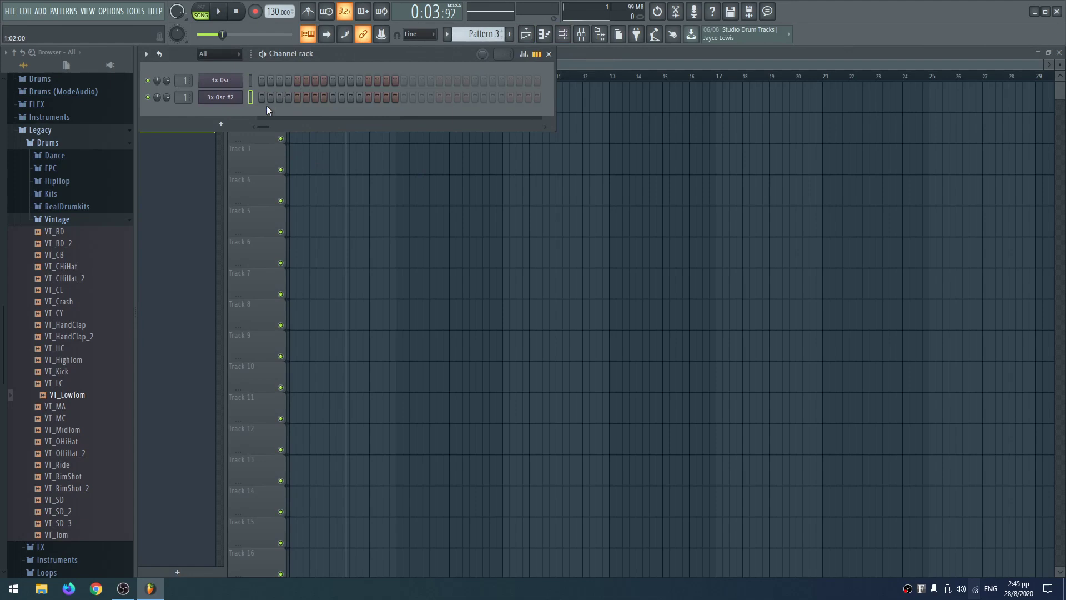
key("ctrl+v")
key("F6")
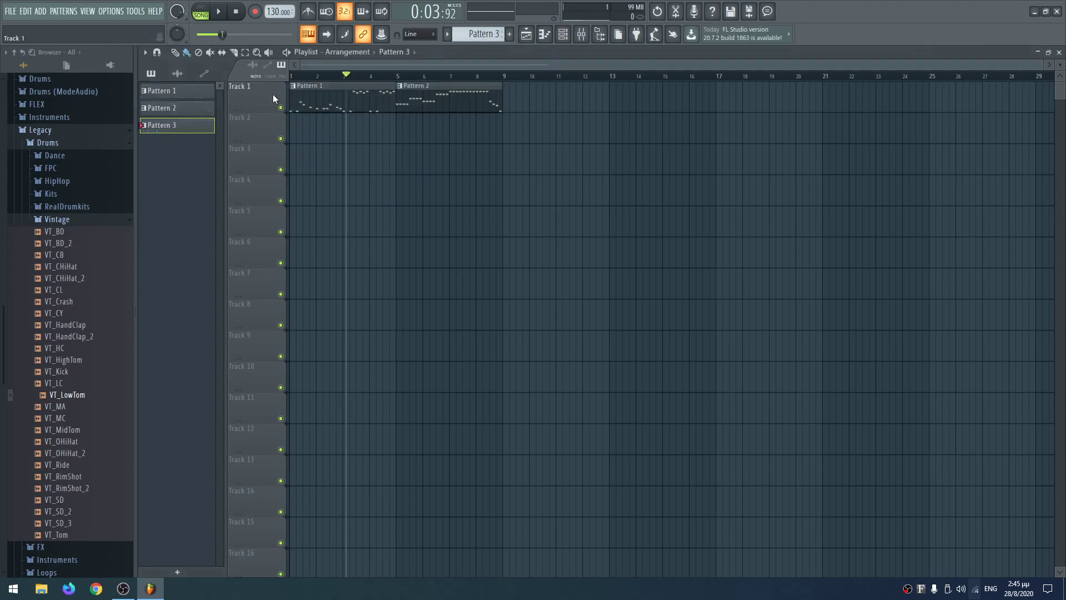
Step: Place Pattern 3 at bar 1 of Track 2, play the song, and duplicate the clip to bar 5
left_click(347, 134)
left_click_drag(368, 131, 340, 116)
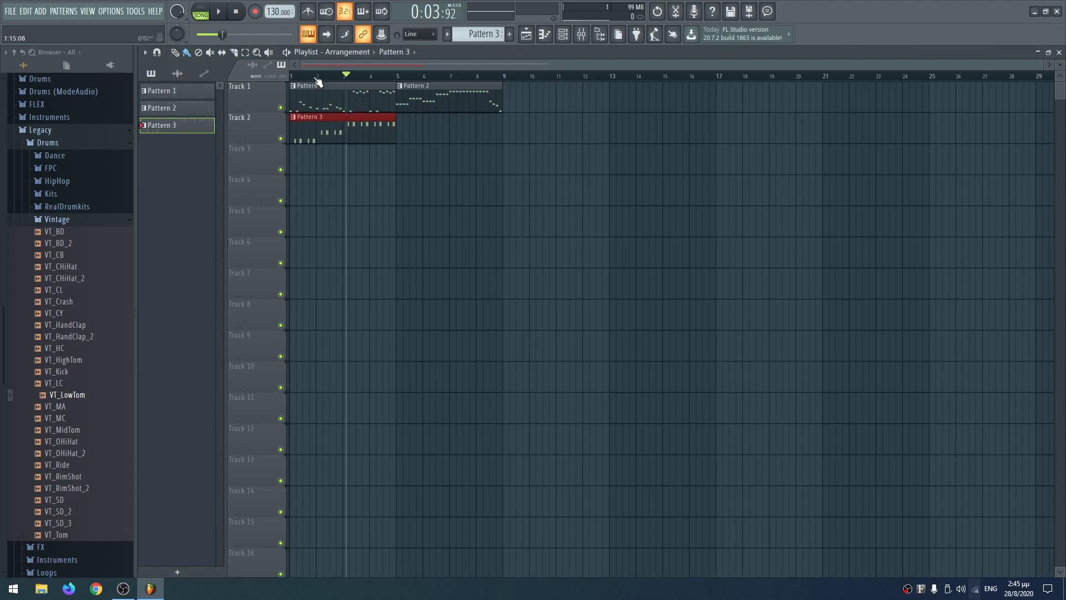
key("space")
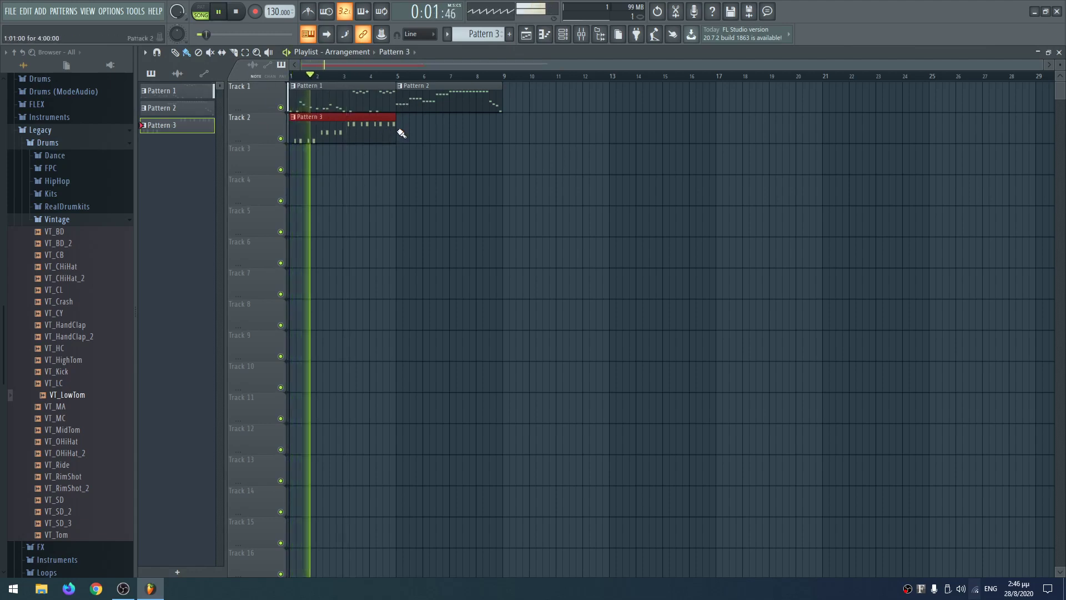
key("ctrl+b")
key("space")
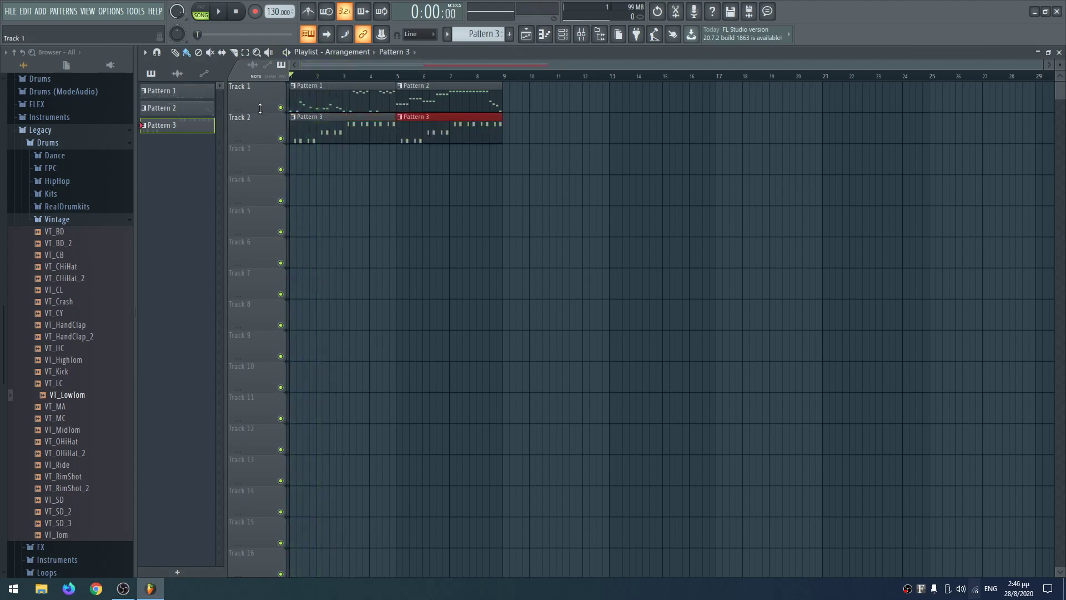
Step: Route the 3x Osc and 3x Osc #2 channels to consecutive mixer tracks starting from Insert 10
double_click(295, 117)
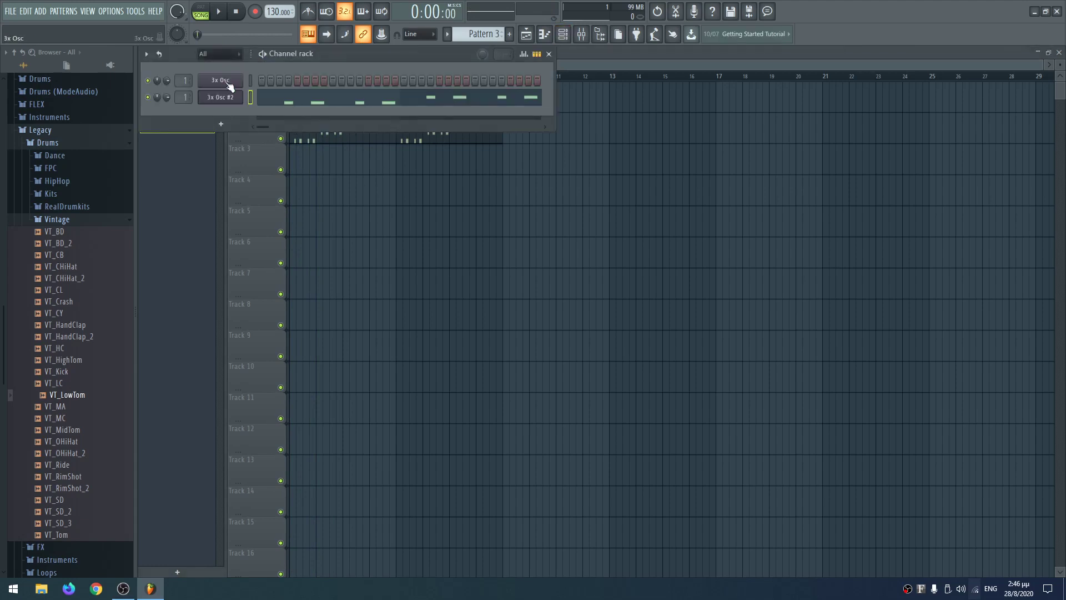
key("F9")
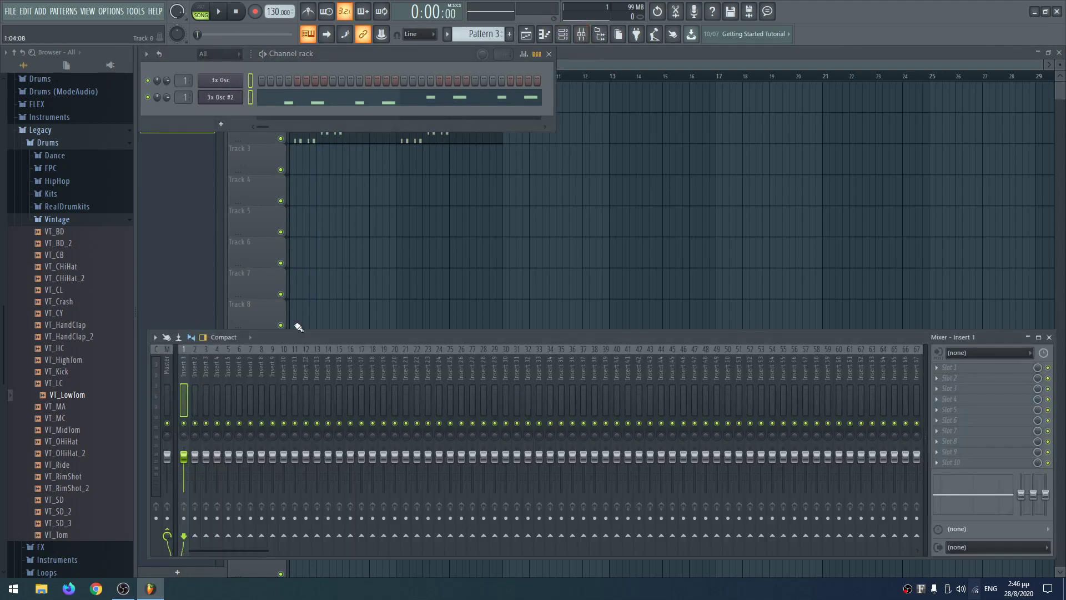
right_click(288, 376)
mouse_move(341, 378)
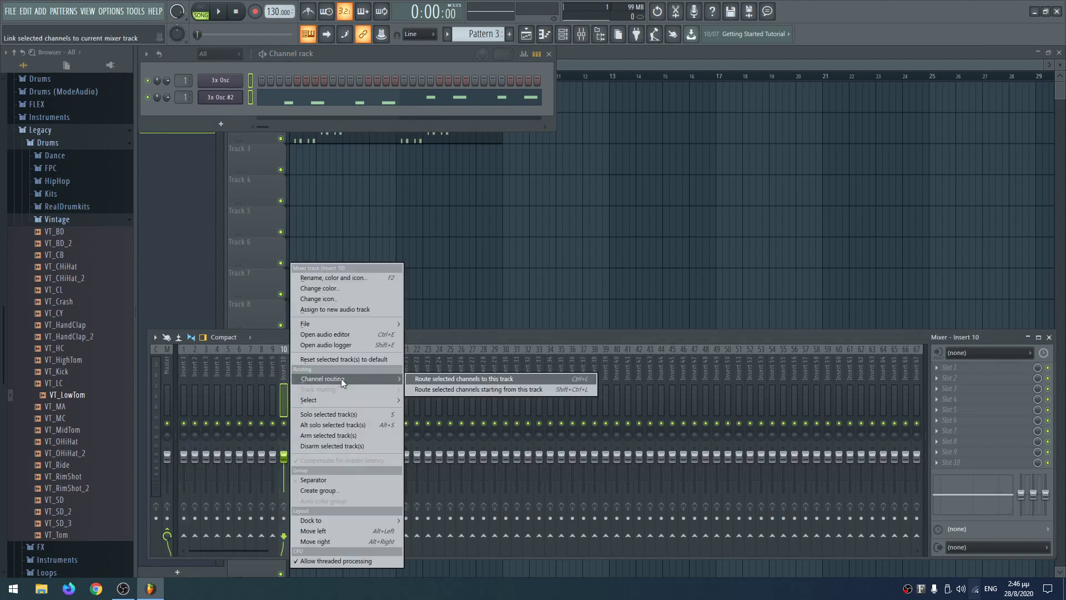
left_click(435, 392)
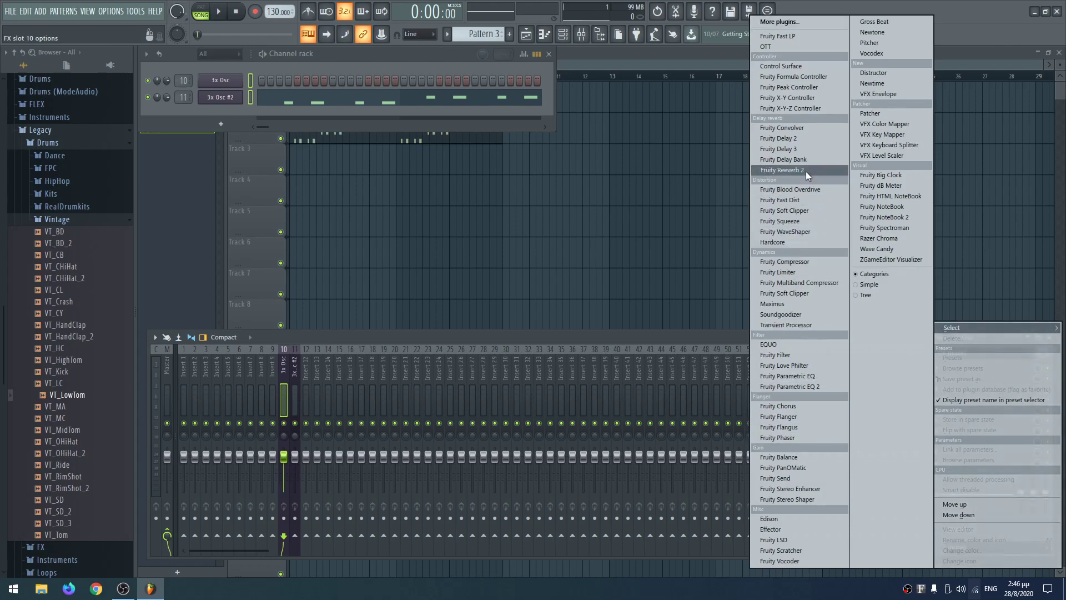
Step: Add Fruity Reeverb 2 and Fruity Parametric EQ 2 to the last two effect slots of the 3x Osc mixer track
left_click(805, 170)
left_click(966, 462)
left_click(819, 387)
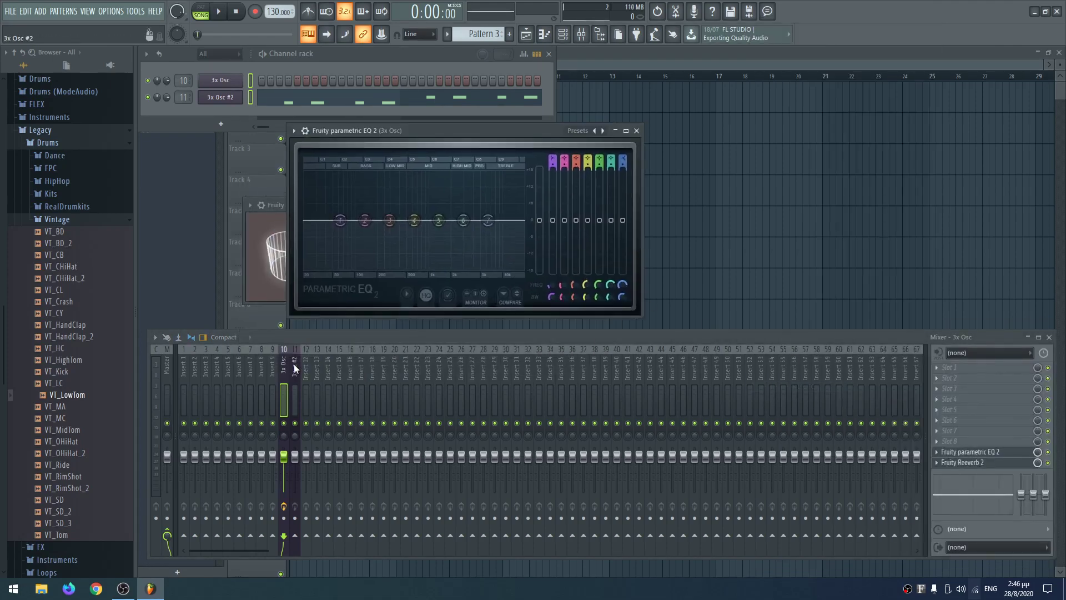
Step: Add Fruity Parametric EQ 2 to the 3x Osc #2 mixer track and move its window beside the other equalizer
left_click(294, 364)
left_click(961, 462)
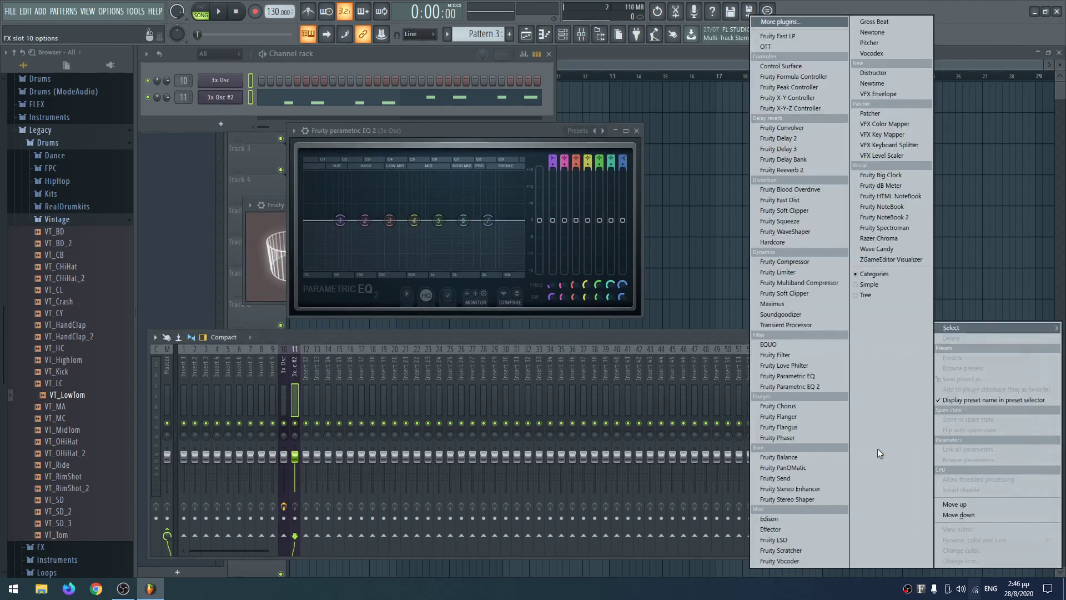
left_click(804, 385)
left_click_drag(383, 192, 425, 158)
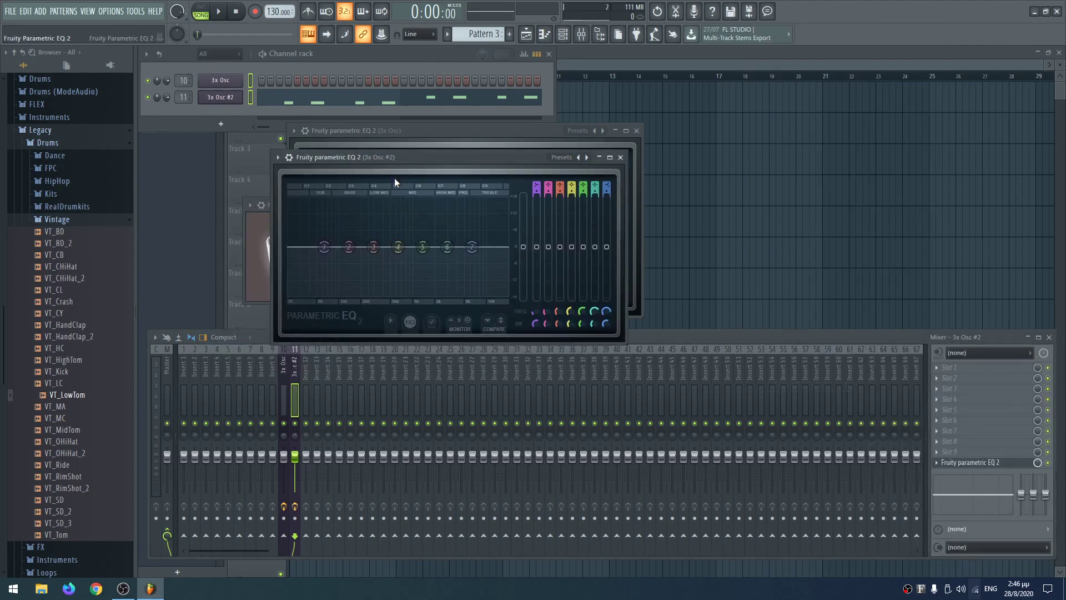
left_click_drag(355, 159, 803, 111)
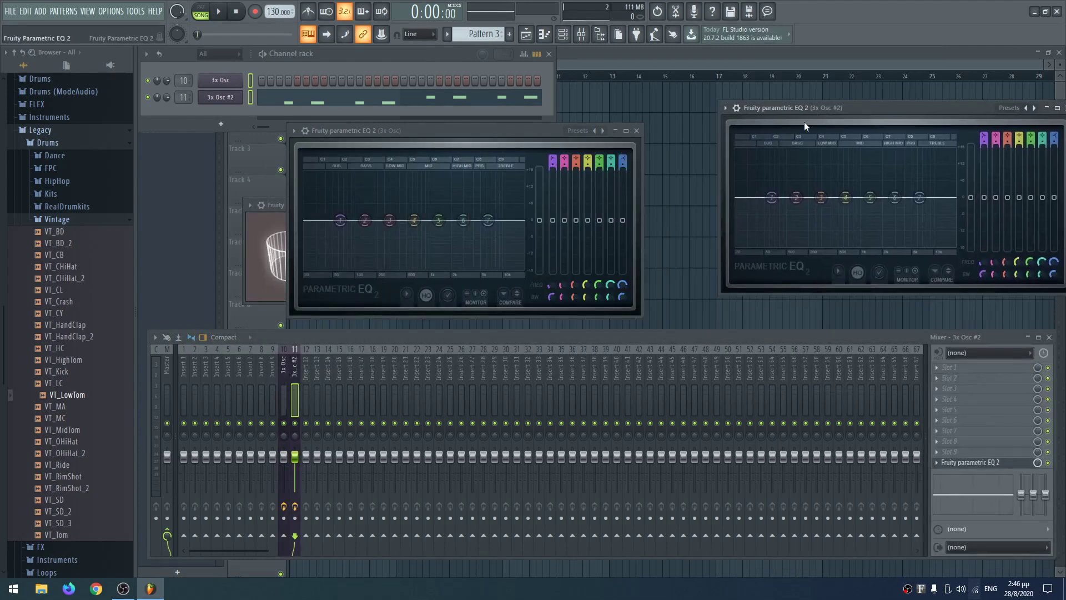
Step: Select the 3x Osc mixer track and play Pattern 1 in pattern mode to examine its spectrum in the equalizer
left_click(283, 368)
left_click(201, 8)
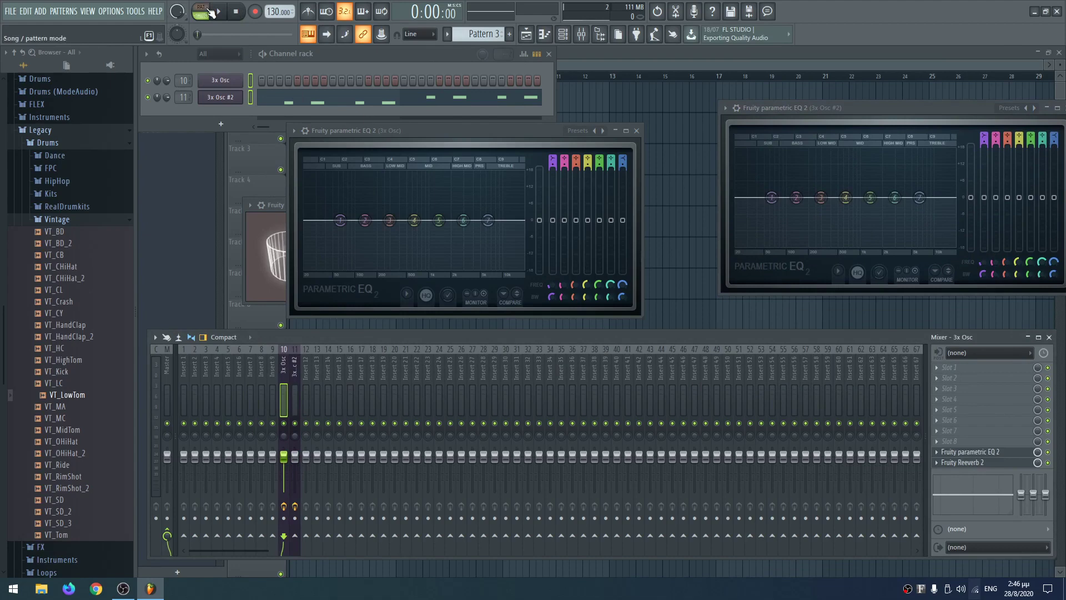
left_click(217, 16)
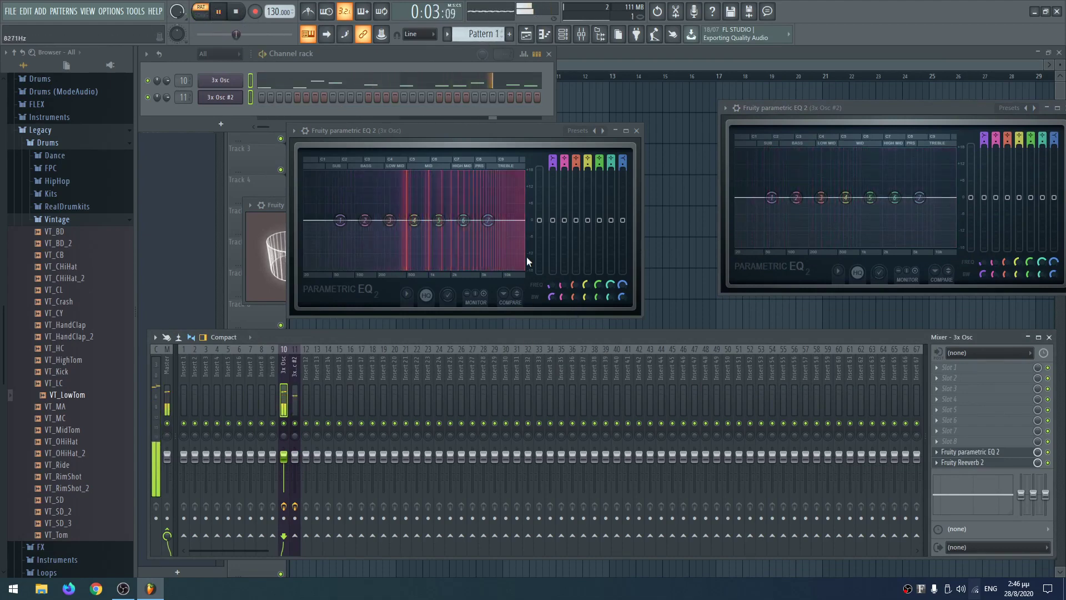
Step: Raise the wet level and adjust the cut filters in Fruity Reeverb 2 on the 3x Osc mixer track
left_click(977, 462)
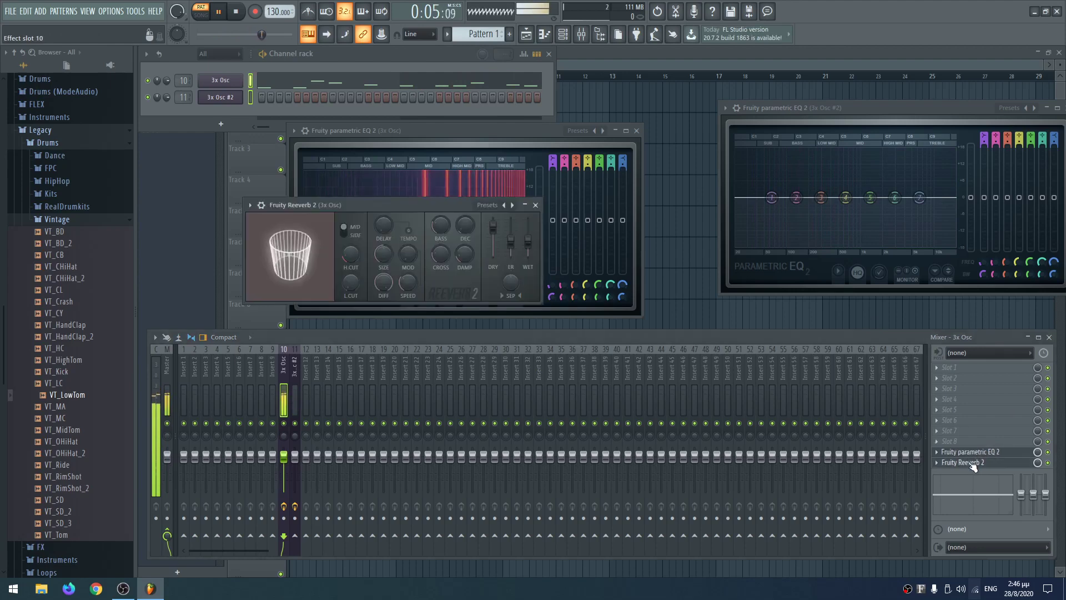
left_click(235, 11)
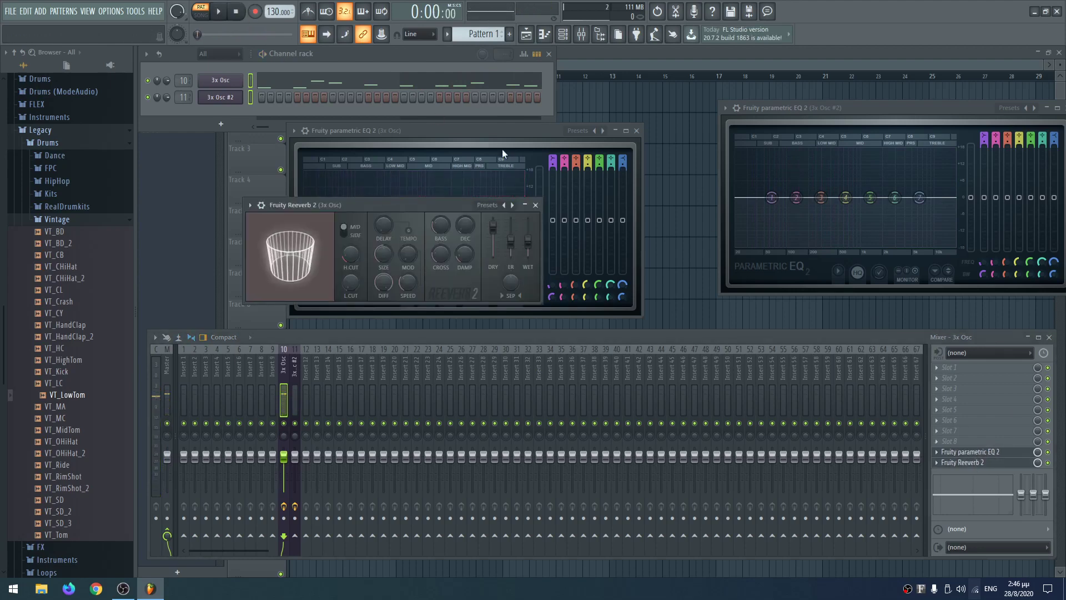
mouse_move(530, 237)
left_mouse_down()
mouse_move(529, 257)
mouse_move(528, 228)
left_mouse_up()
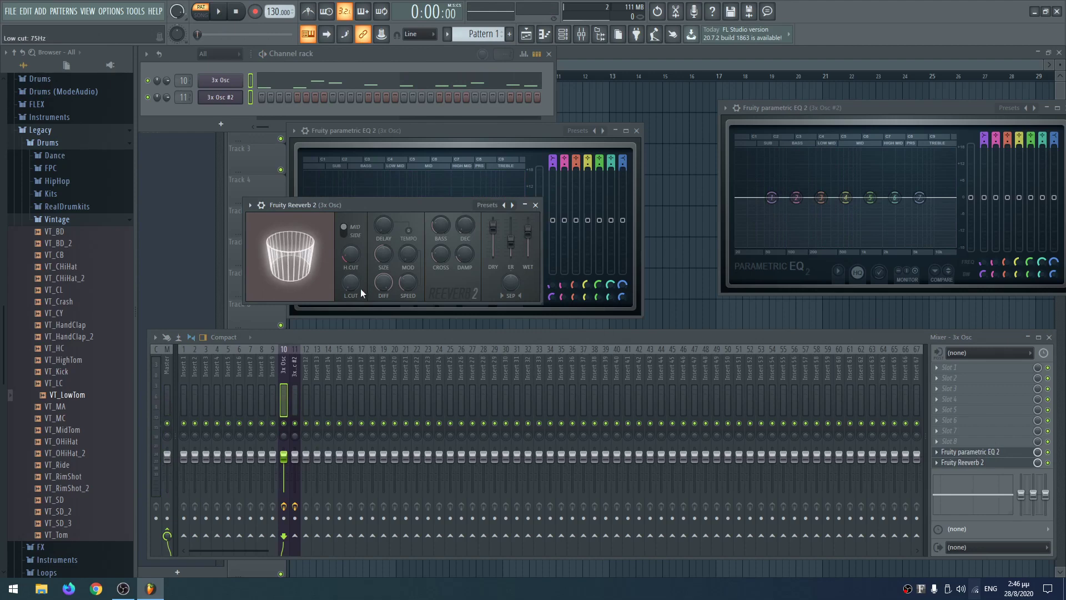
left_click_drag(352, 285, 383, 236)
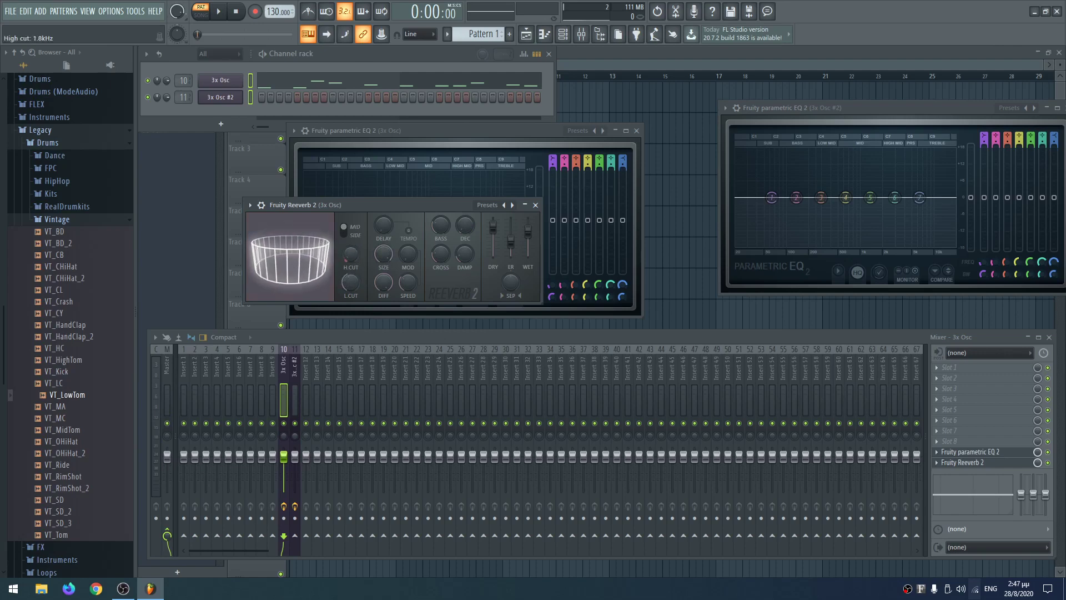
Step: Play Pattern 1 while setting the reverb's room size to 100 and trying a low cut of about 1510 Hz
key("space")
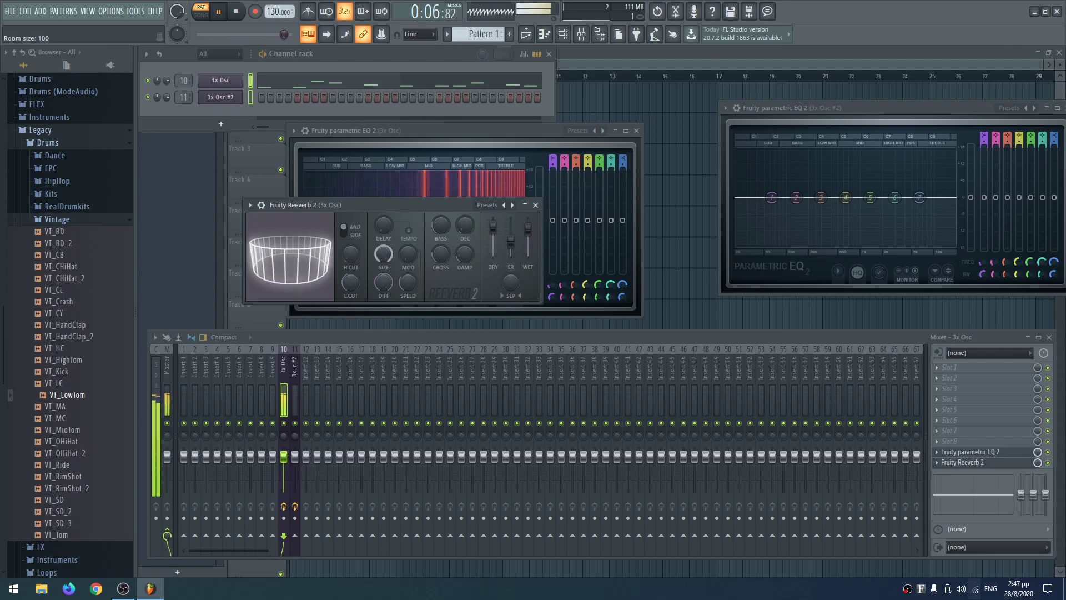
scroll(351, 282, "up", 3)
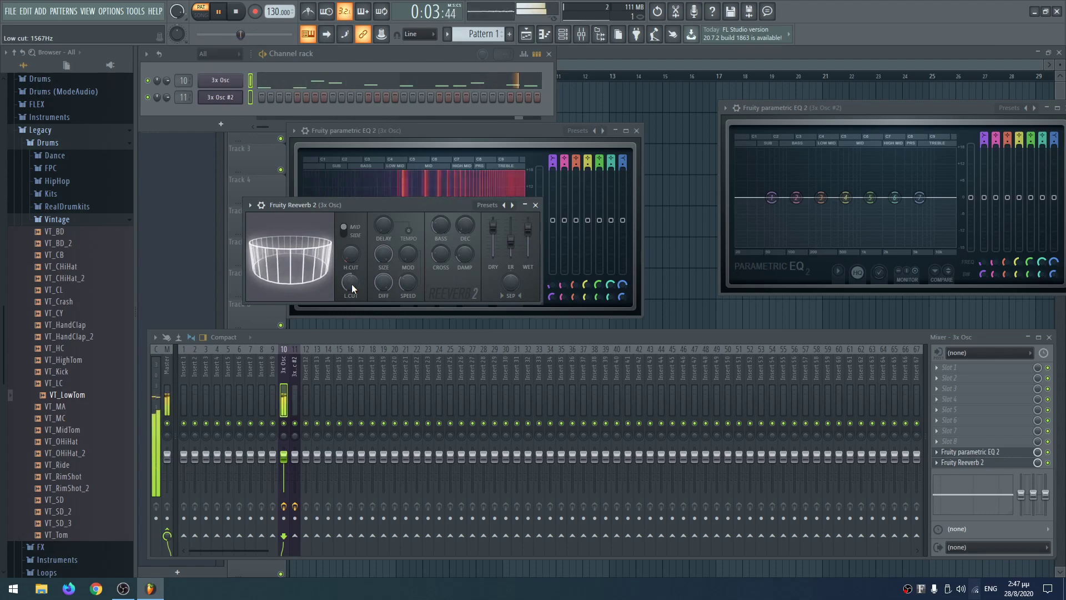
left_click_drag(352, 284, 351, 261)
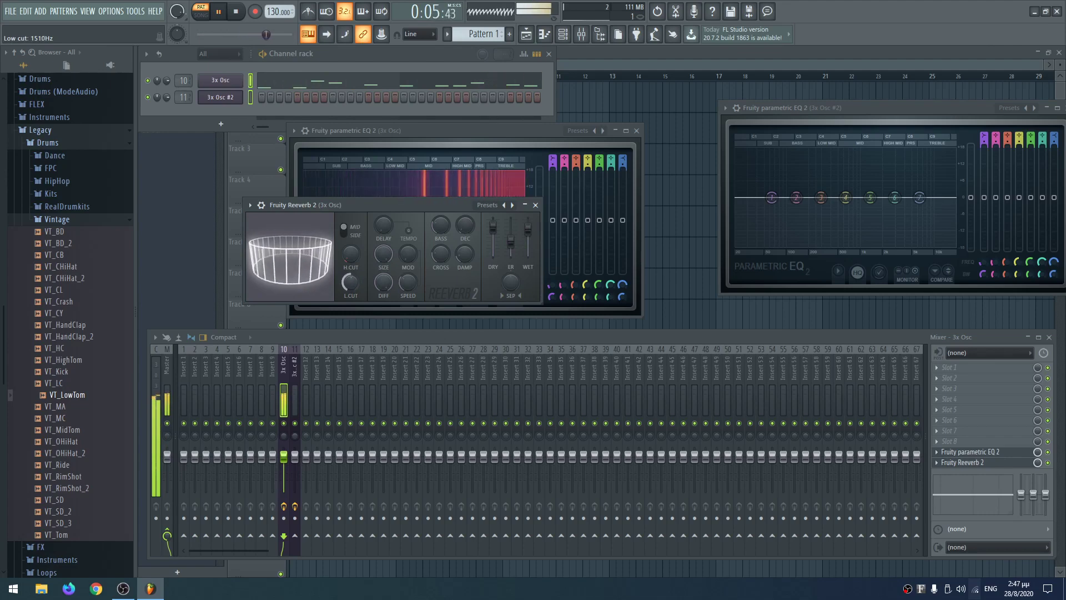
left_click(237, 12)
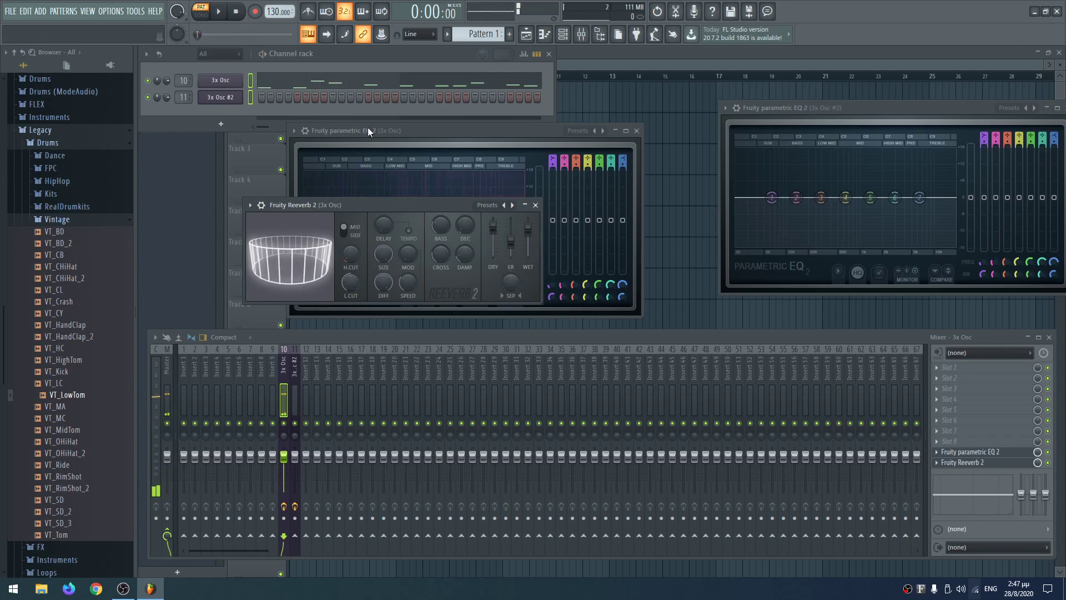
Step: Set band 7 of the 3x Osc equalizer to a steep low pass and move its cutoff to a higher frequency during playback
left_click(398, 131)
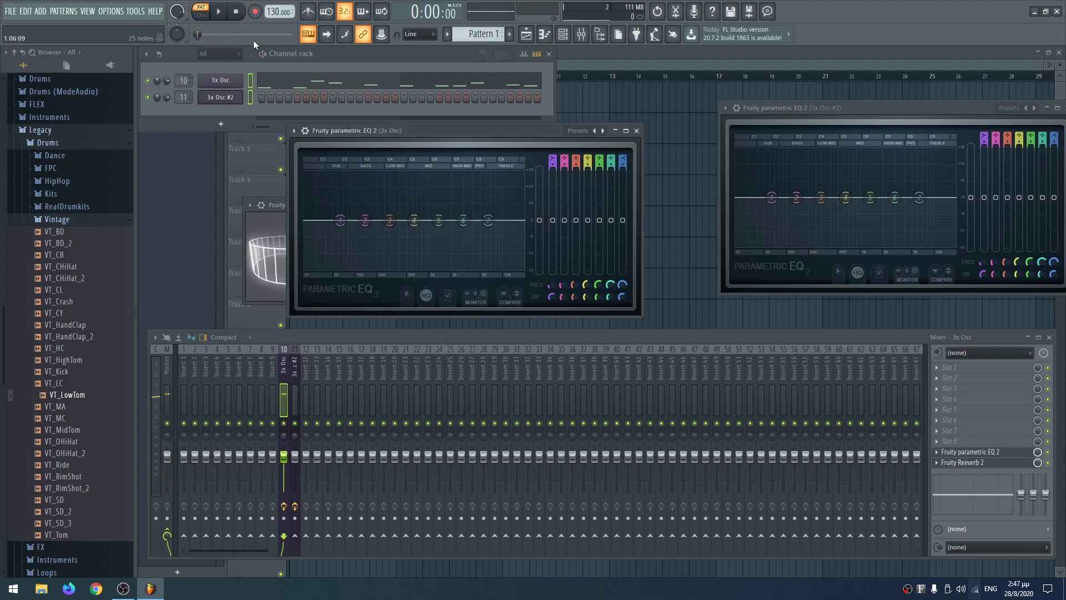
left_click(223, 15)
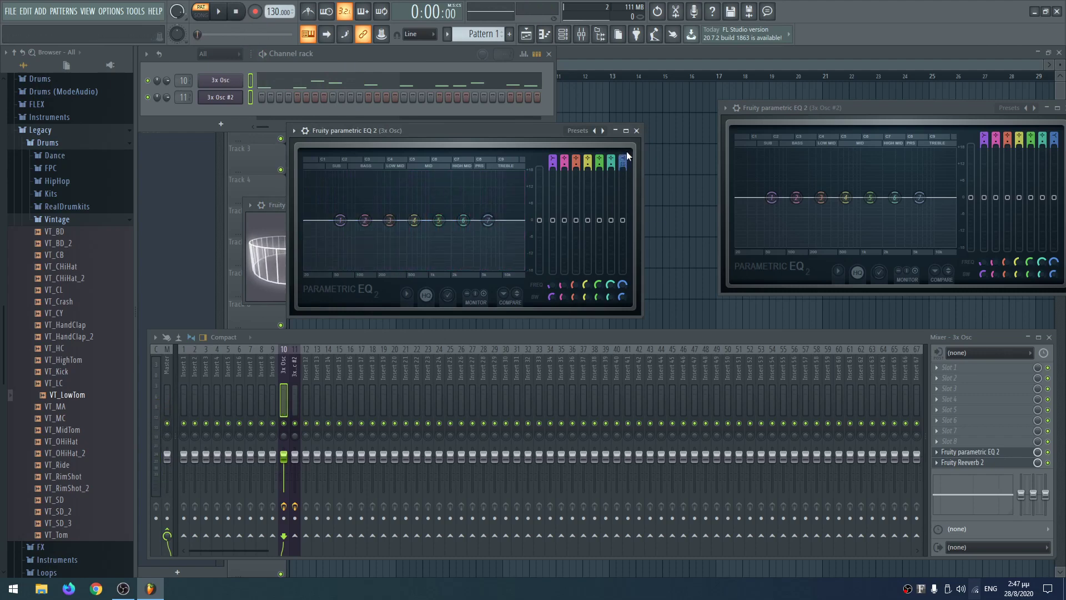
scroll(623, 158, "down", 6)
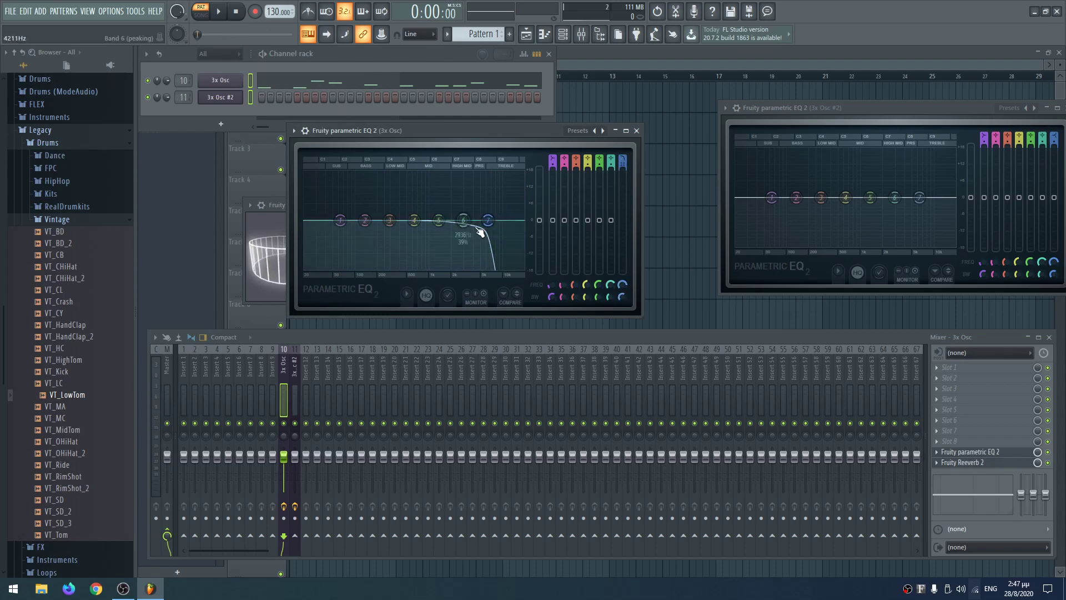
left_click(220, 13)
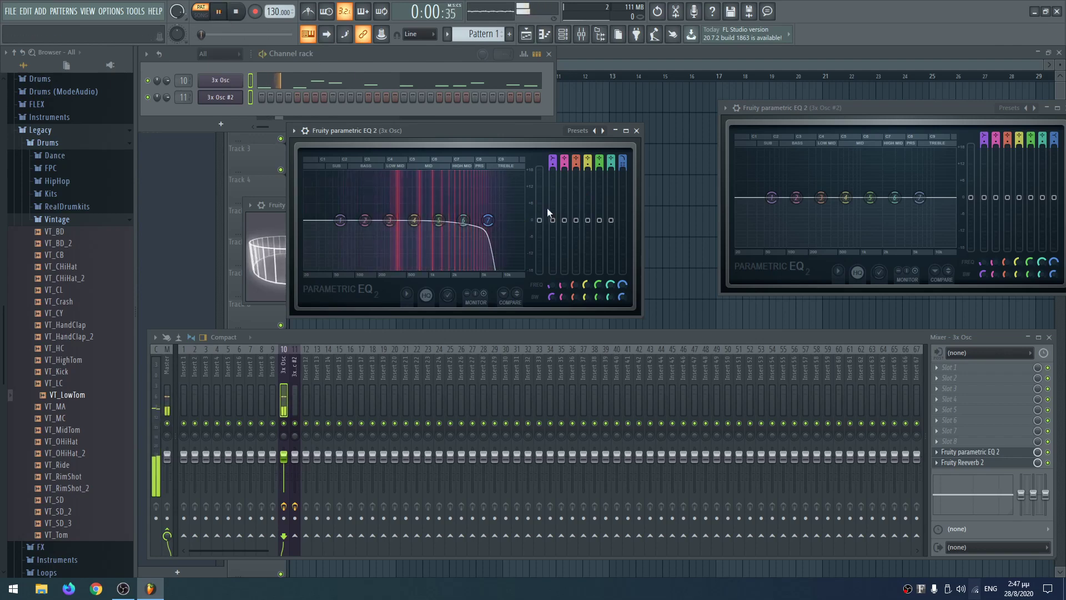
left_click_drag(488, 220, 508, 220)
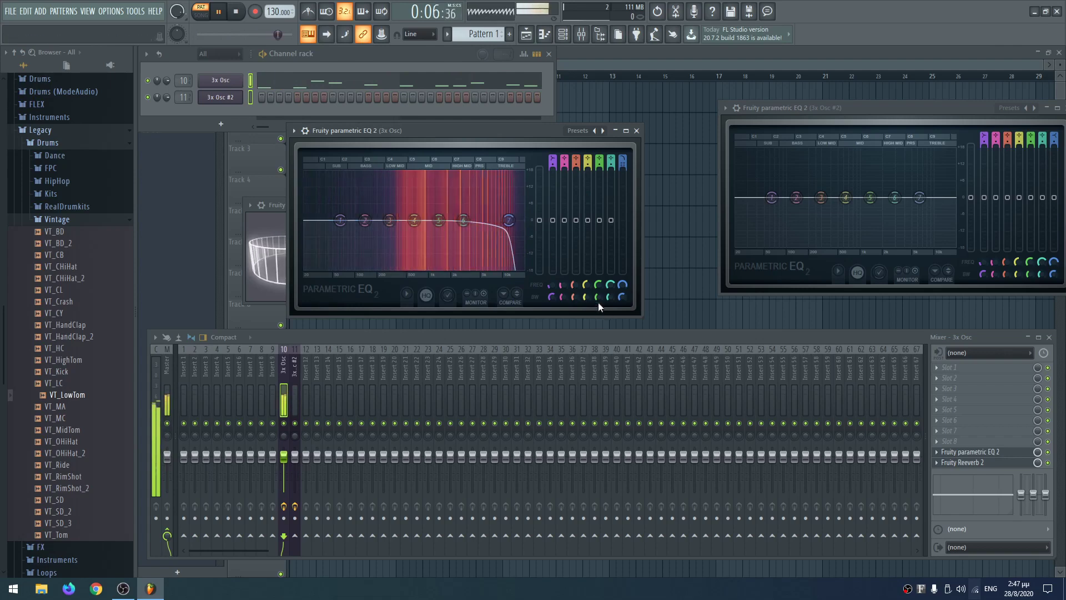
mouse_move(623, 296)
left_mouse_down()
mouse_move(623, 282)
mouse_move(623, 291)
left_mouse_up()
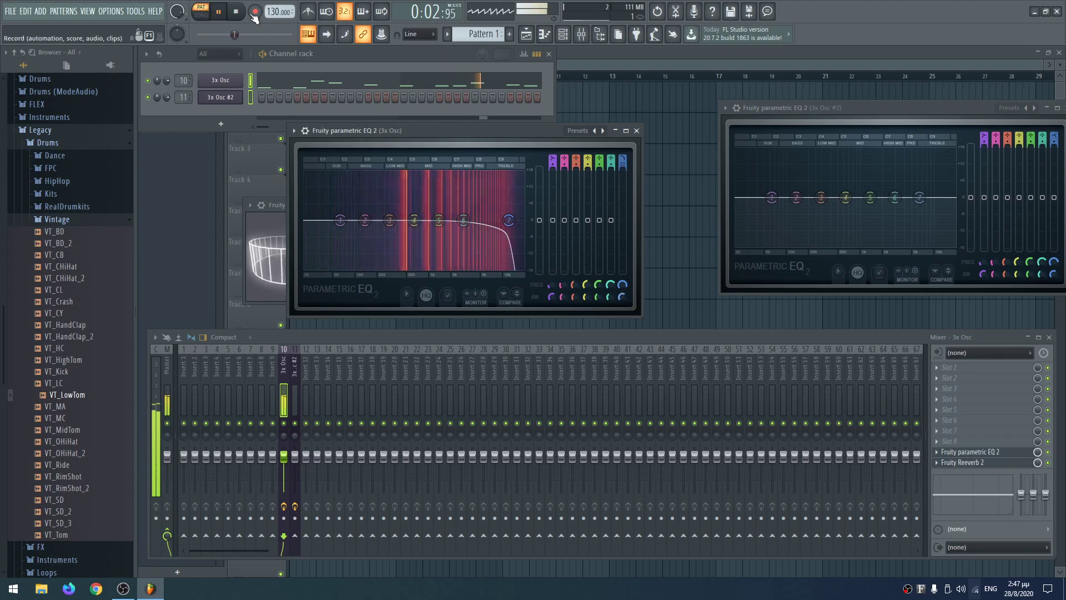
key("space")
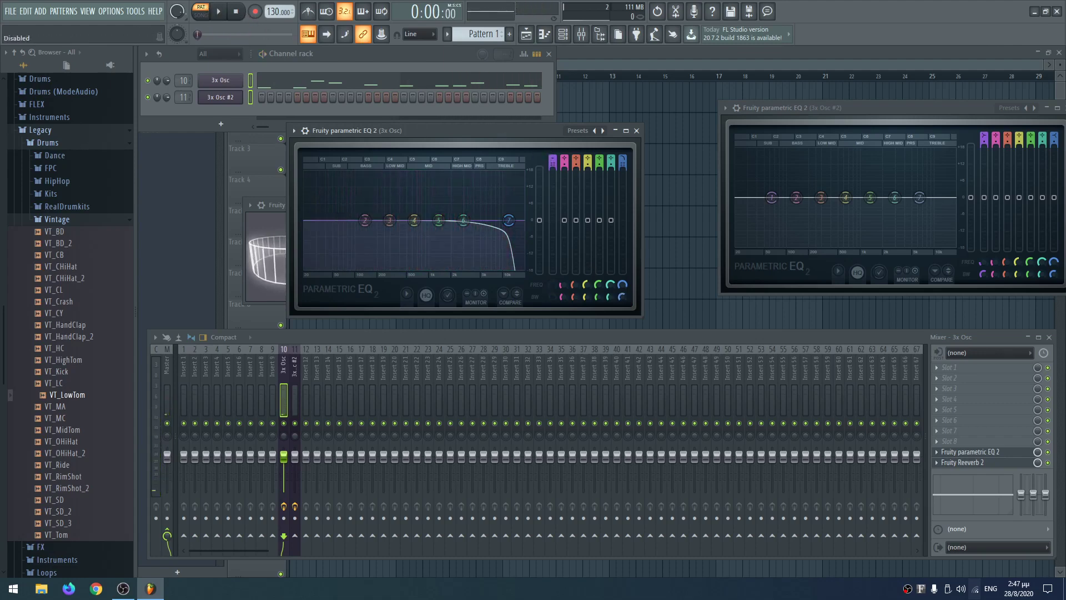
Step: Set band 1 of the 3x Osc equalizer to a steep high pass and move its cutoff to about 269 Hz during playback
left_click_drag(550, 156, 550, 141)
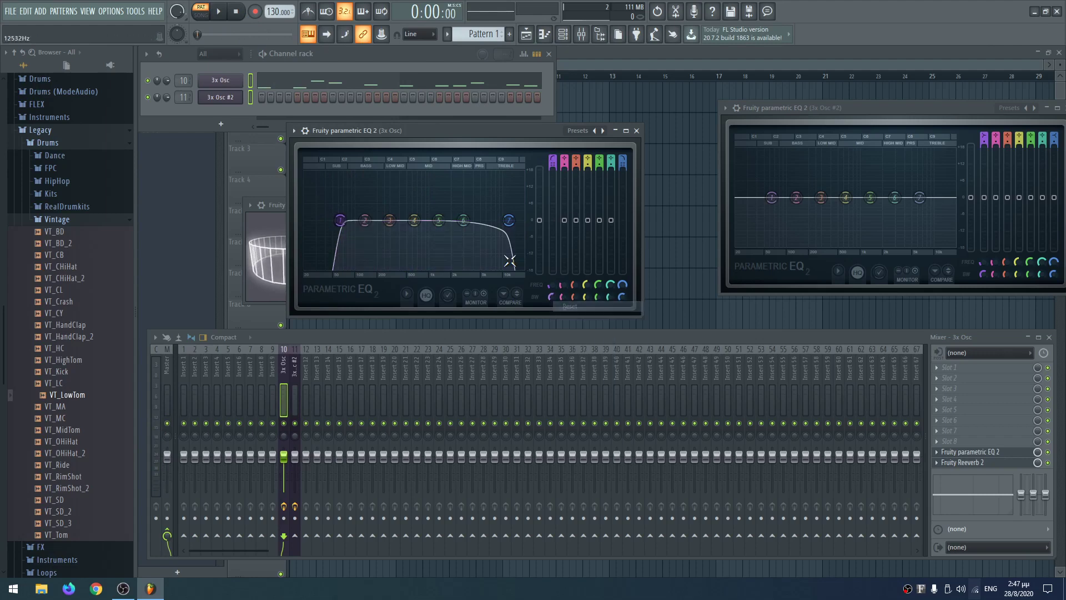
left_click_drag(341, 220, 340, 221)
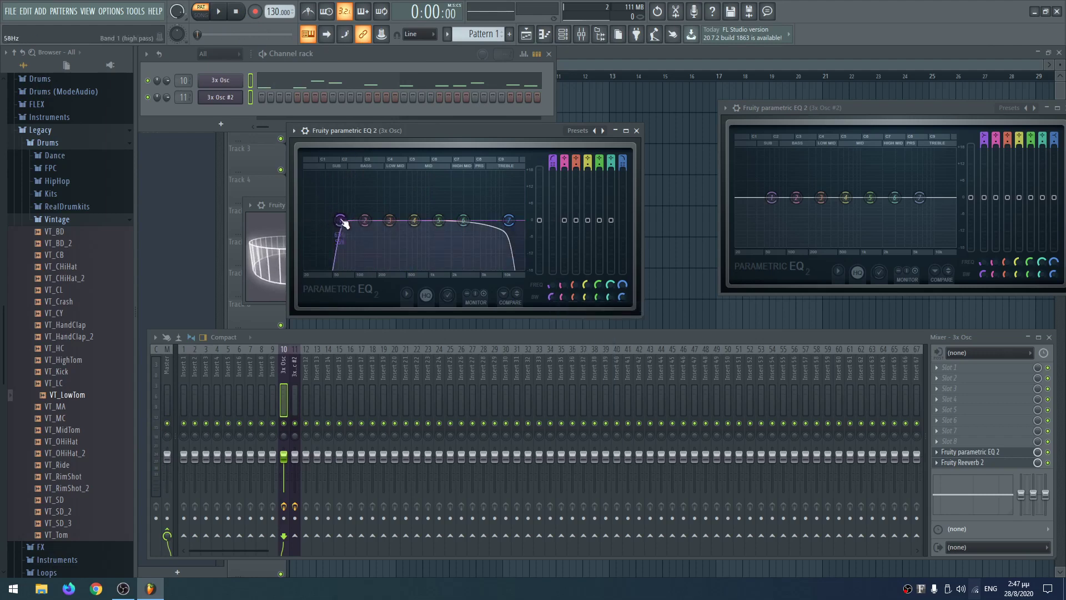
left_click(222, 14)
left_click_drag(340, 221, 387, 220)
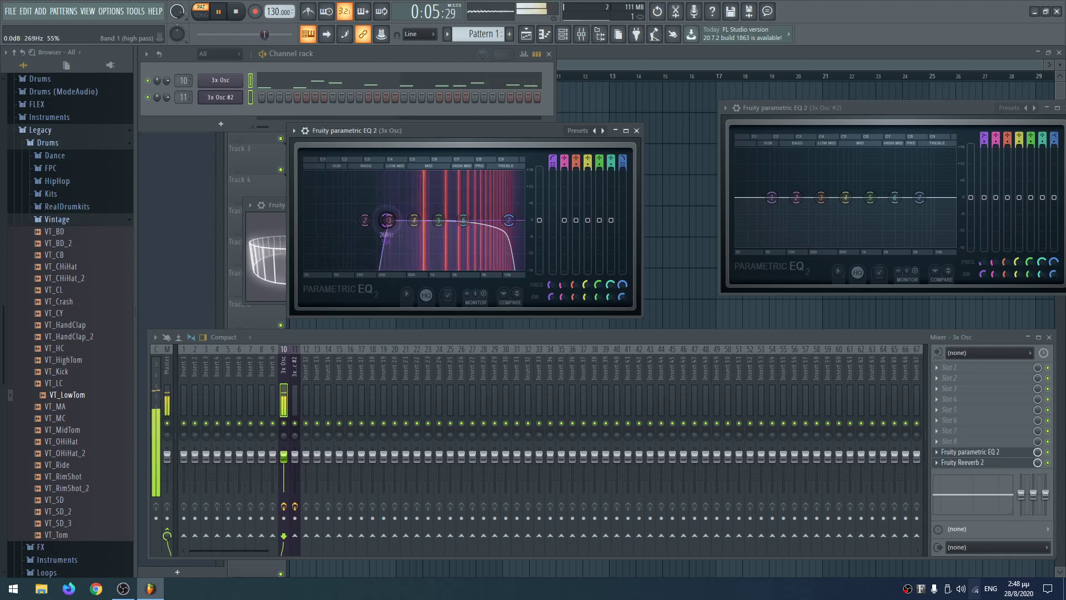
left_click(237, 11)
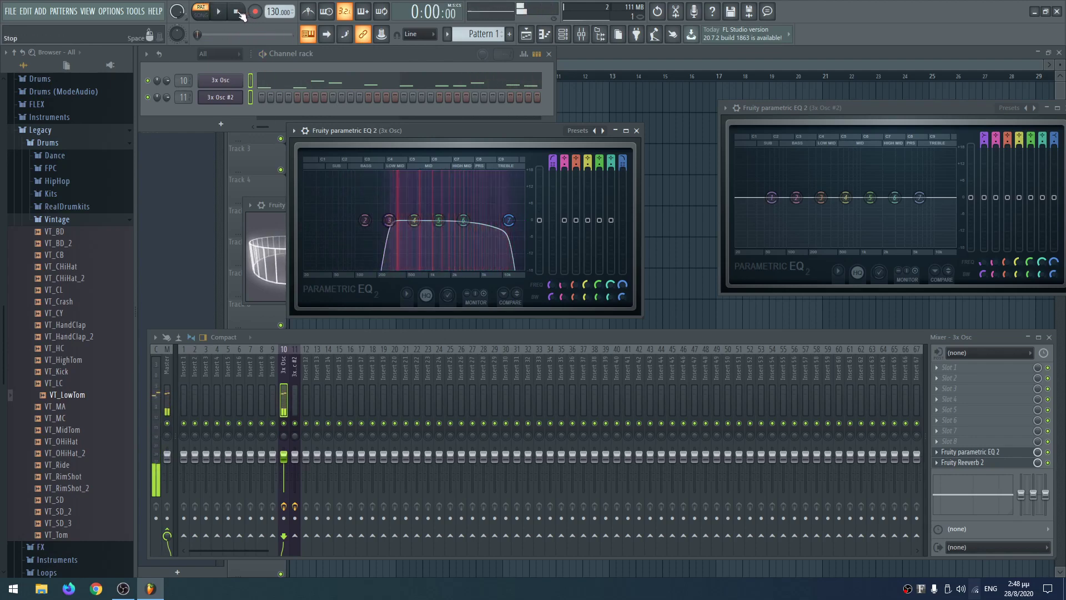
Step: Close the 3x Osc equalizer, bring the 3x Osc #2 equalizer to the middle, and play Pattern 3 to examine its spectrum
left_click(637, 131)
left_click_drag(851, 107, 538, 146)
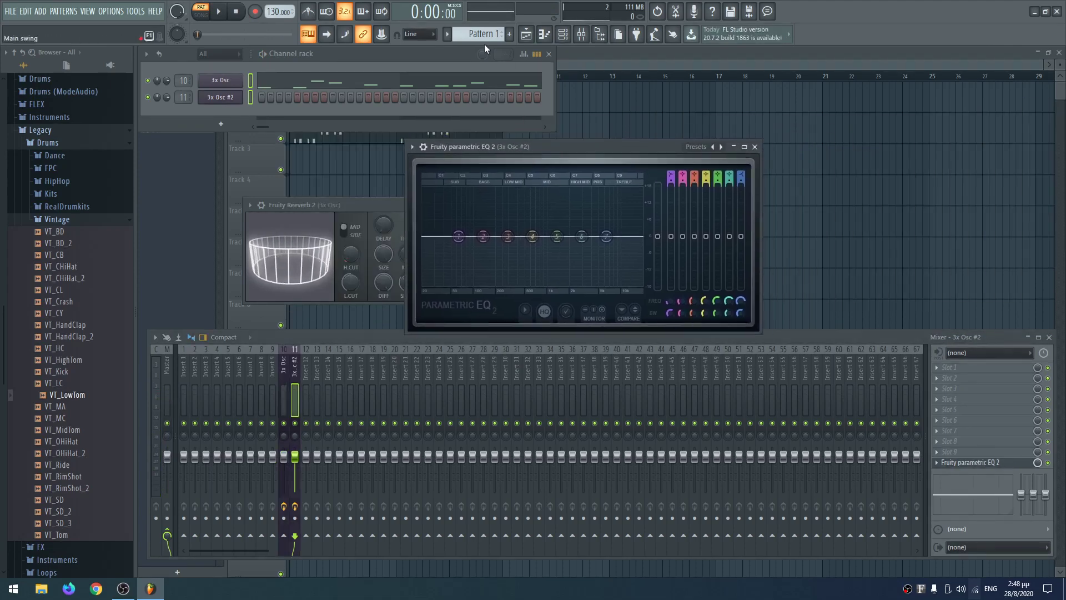
scroll(478, 34, "down", 1)
key("space")
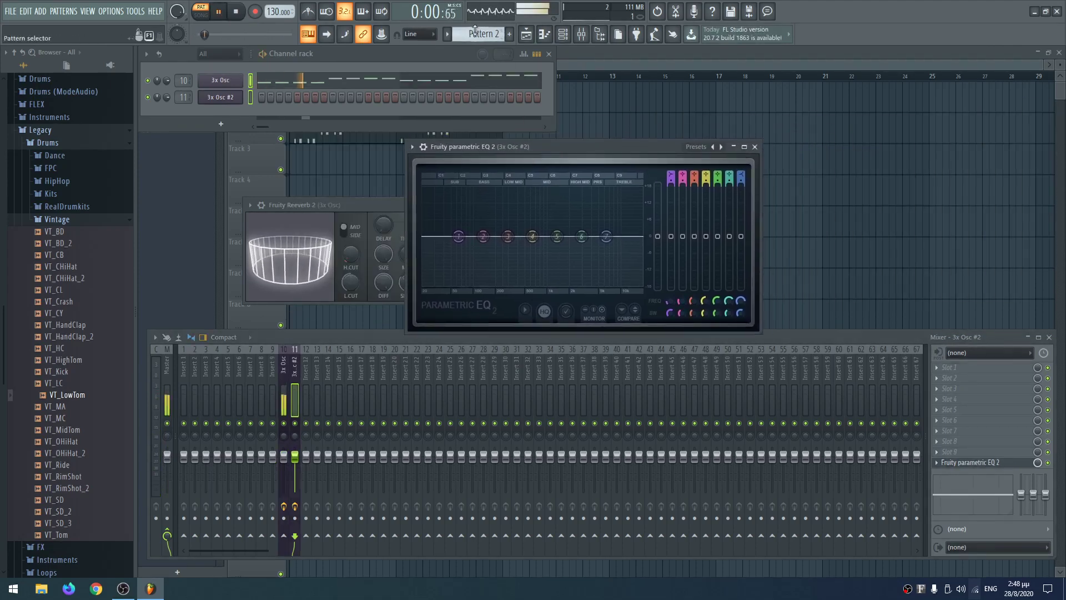
scroll(478, 34, "down", 1)
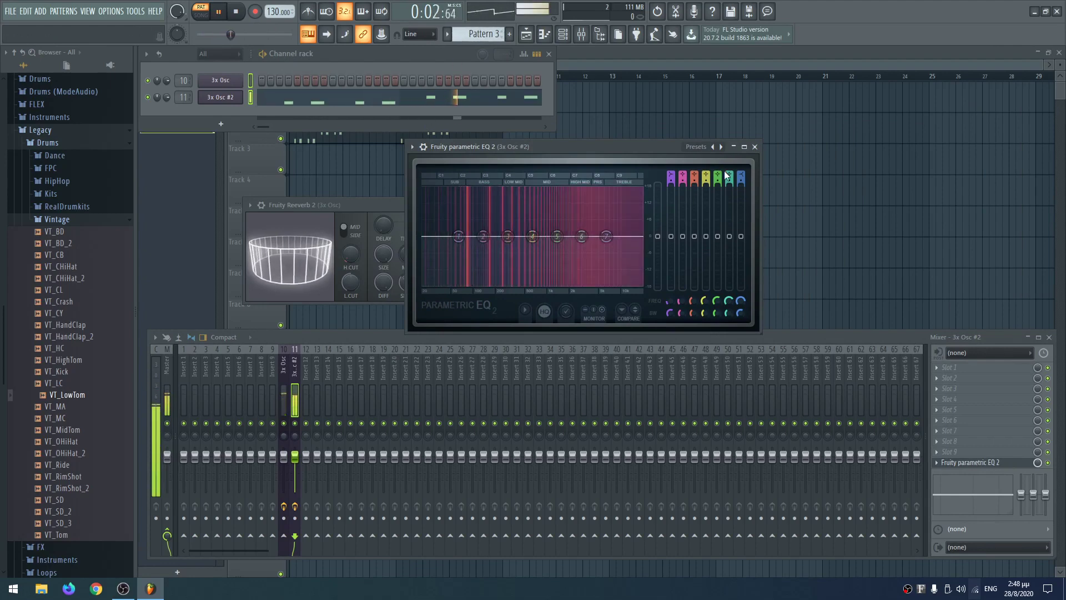
left_click(236, 15)
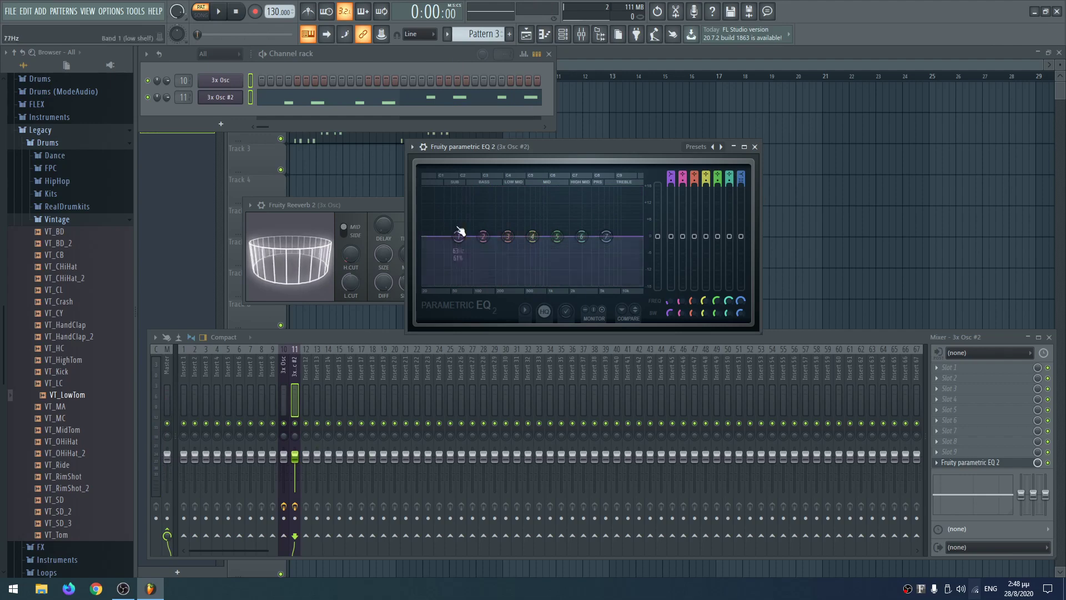
Step: Set band 7 of the 3x Osc #2 equalizer to a steep low pass and widen its bandwidth to about 75%
left_click(742, 173)
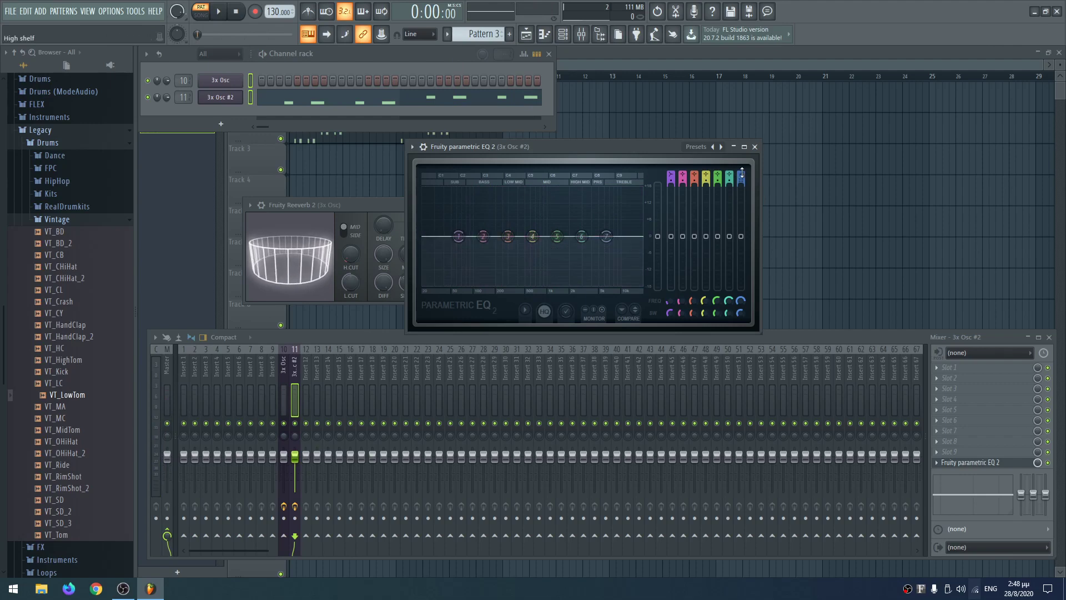
right_click(738, 314)
left_click(750, 321)
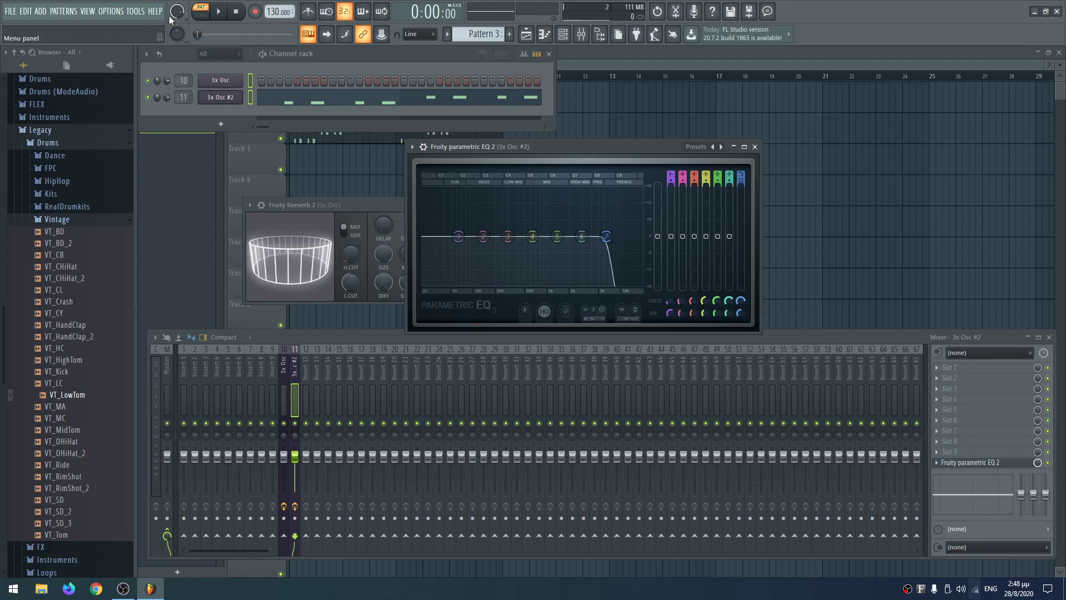
left_click_drag(741, 312, 741, 293)
Step: Lower band 6 slightly and boost bands 1 to 4 of the 3x Osc #2 equalizer while Pattern 3 plays
mouse_move(581, 236)
left_mouse_down()
mouse_move(601, 231)
mouse_move(574, 198)
mouse_move(580, 238)
left_mouse_up()
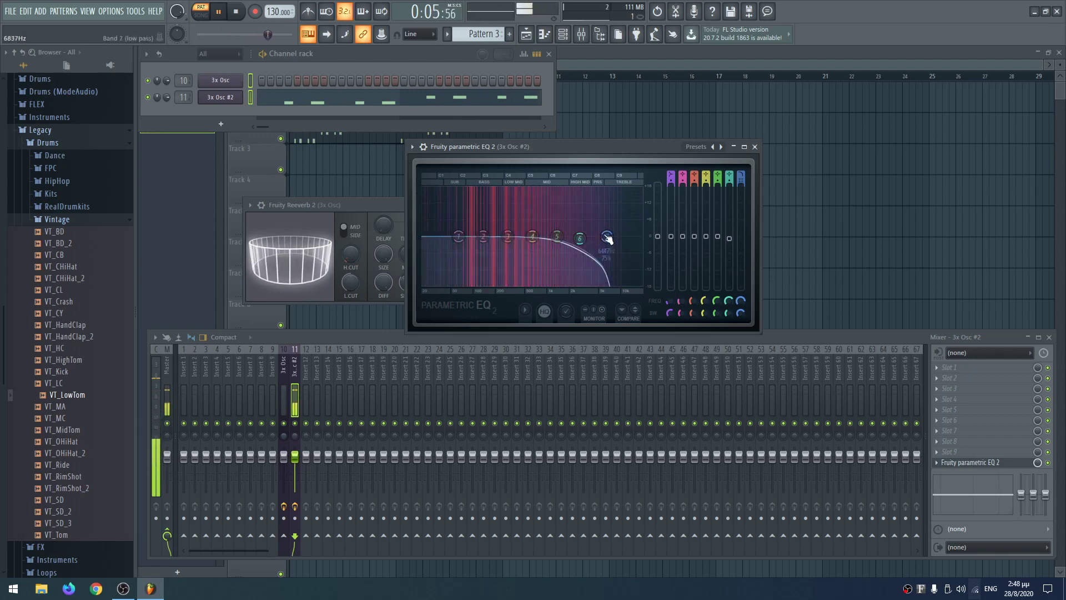
left_click_drag(671, 237, 709, 231)
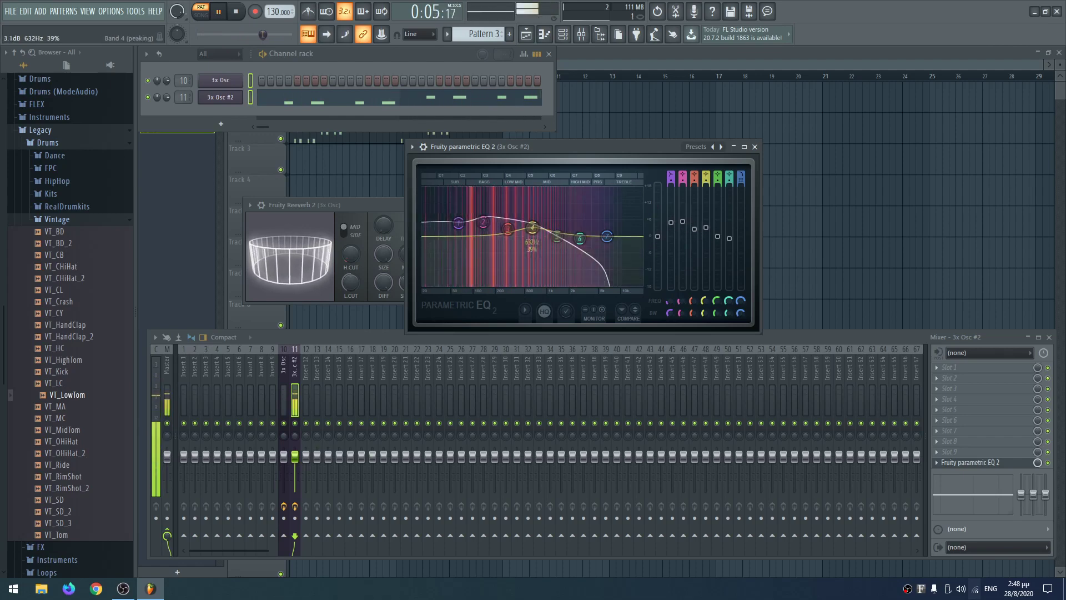
left_click(242, 11)
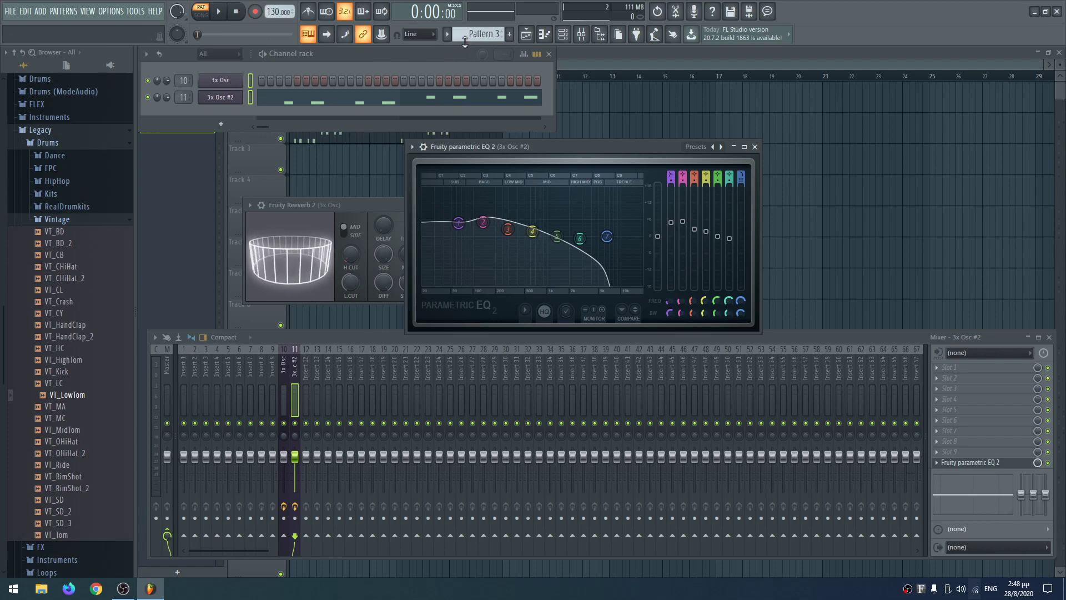
Step: Add the VT_BD kick sample as a new channel in Pattern 4 and fill its steps at a regular interval
scroll(465, 41, "up", 1)
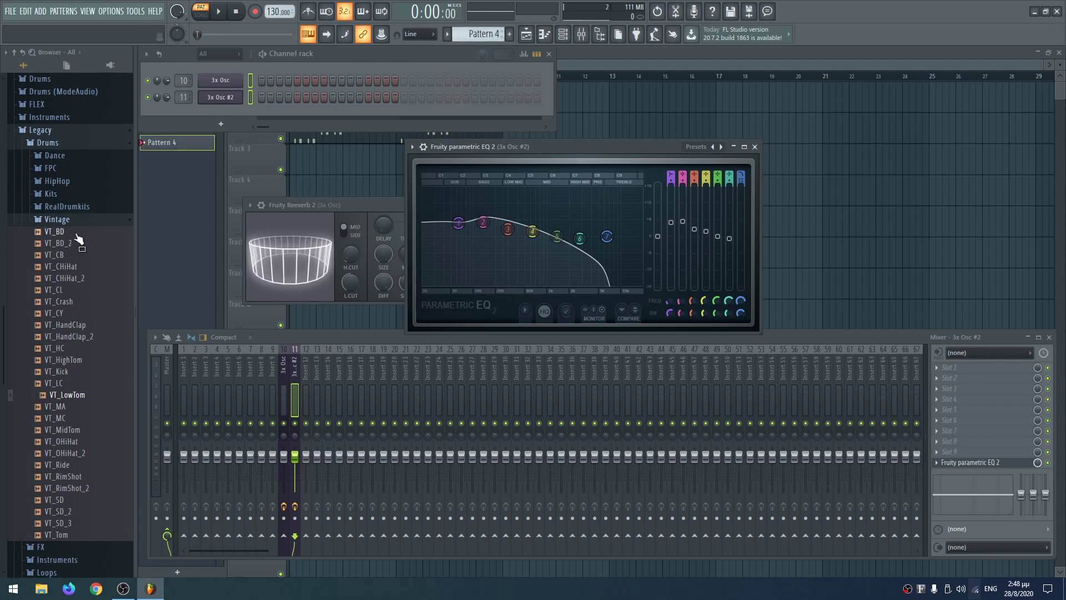
left_click_drag(76, 236, 239, 70)
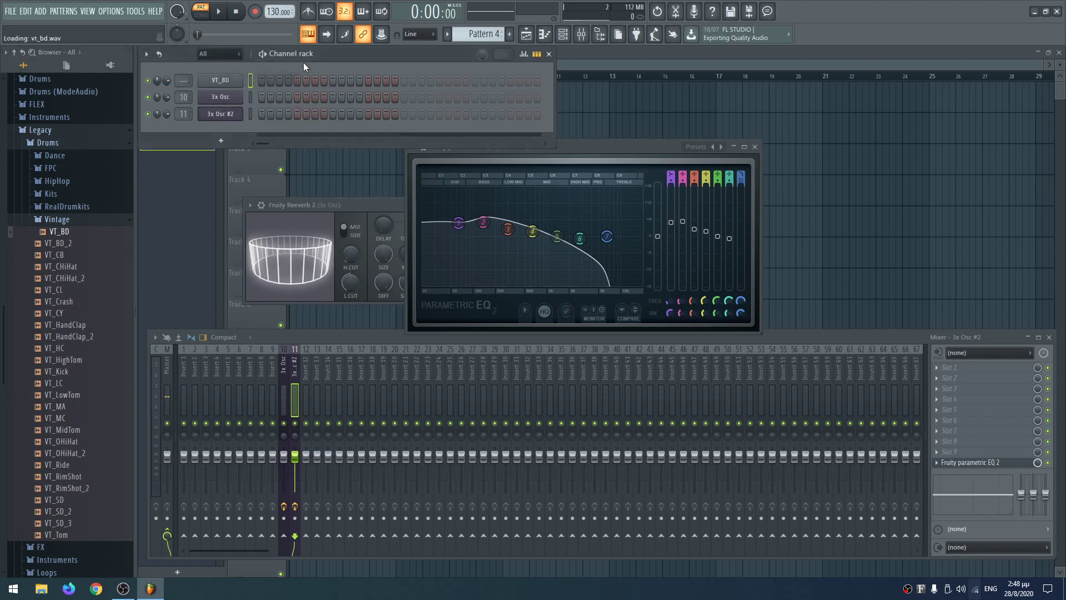
right_click(234, 81)
left_click(398, 128)
Step: Place Pattern 4 clips along Track 3 through bar 8 of the playlist and play the arrangement in song mode
key("F5")
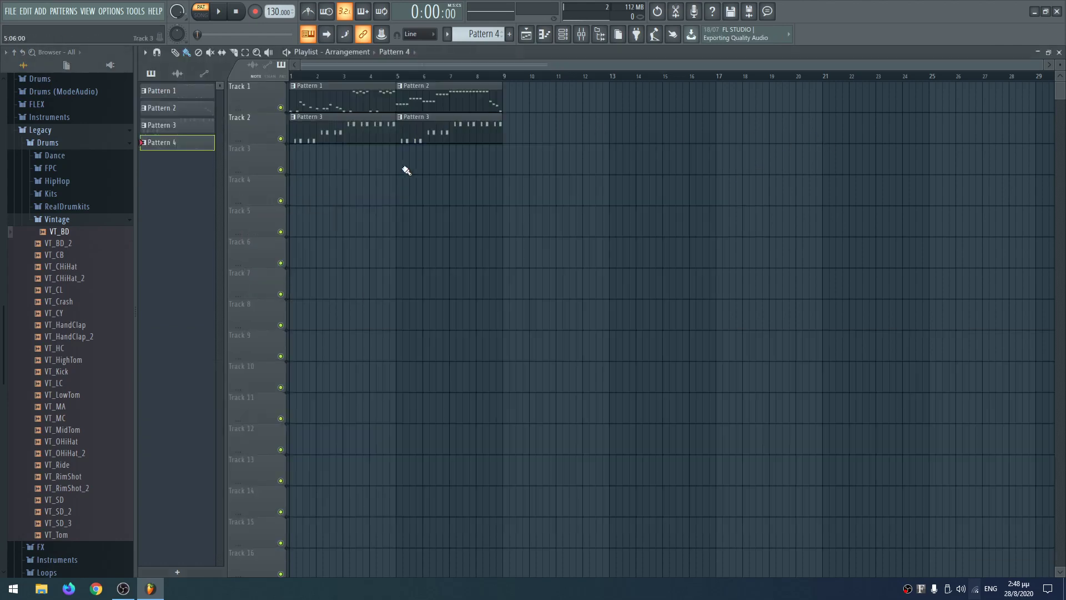
mouse_move(400, 161)
left_mouse_down()
mouse_move(288, 159)
mouse_move(535, 200)
mouse_move(502, 166)
left_mouse_up()
key("space")
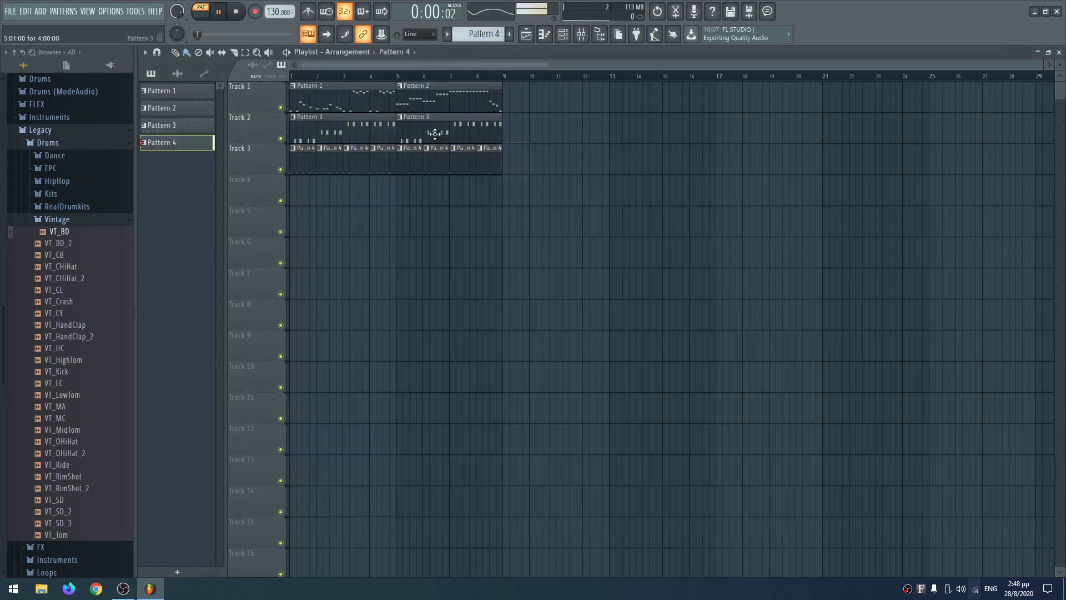
key("l")
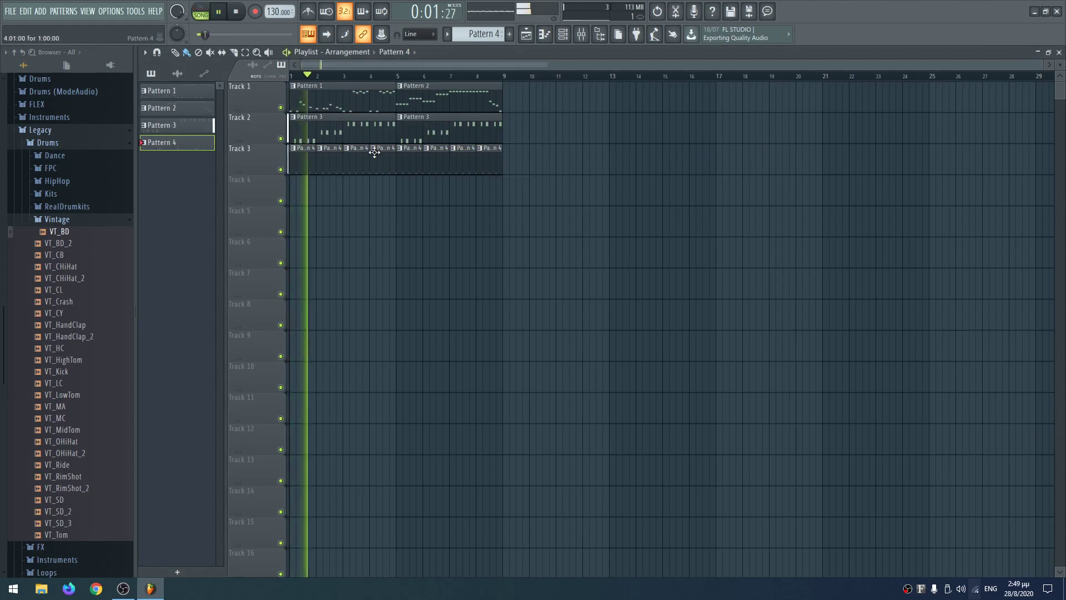
key("space")
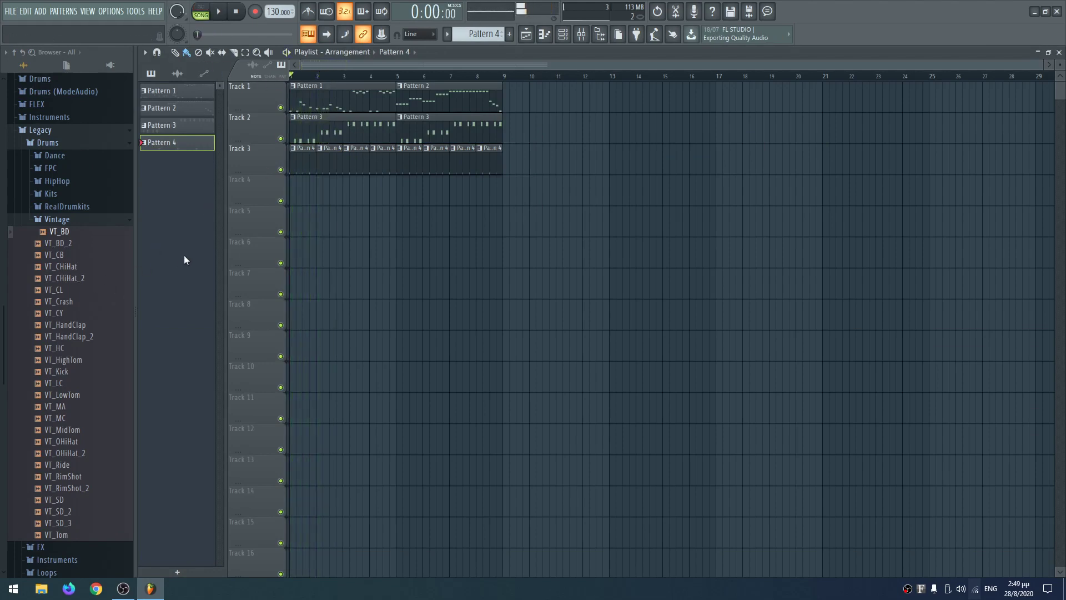
Step: Lower the mixer volume of the 3x Osc track to about 79% and the 3x Osc #2 track to about 78%
key("F9")
left_click(289, 444)
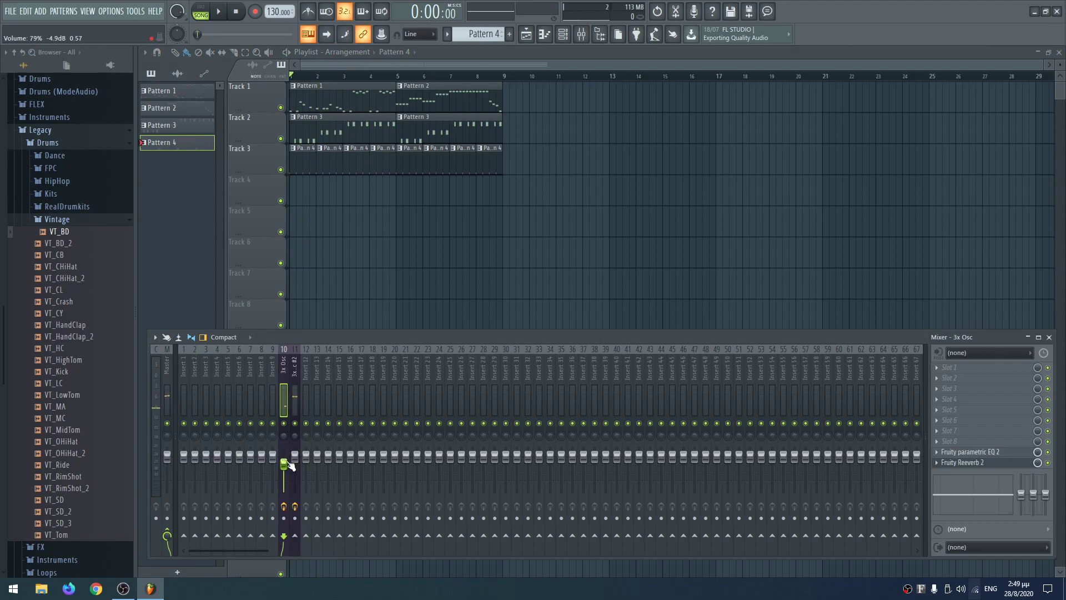
left_click(295, 469)
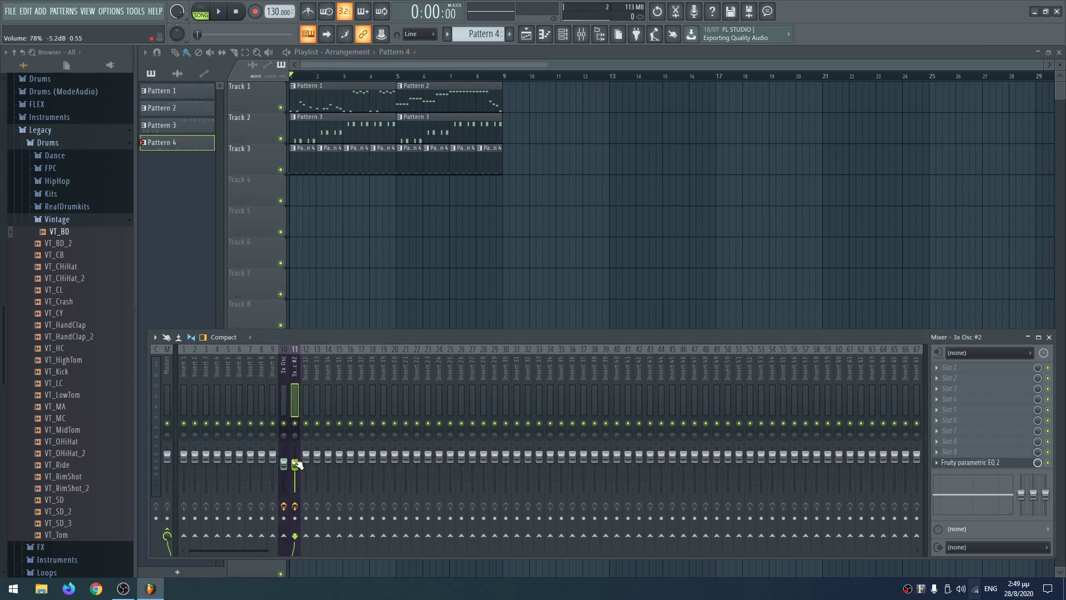
Step: Route the VT_BD kick channel to mixer insert 1
key("F6")
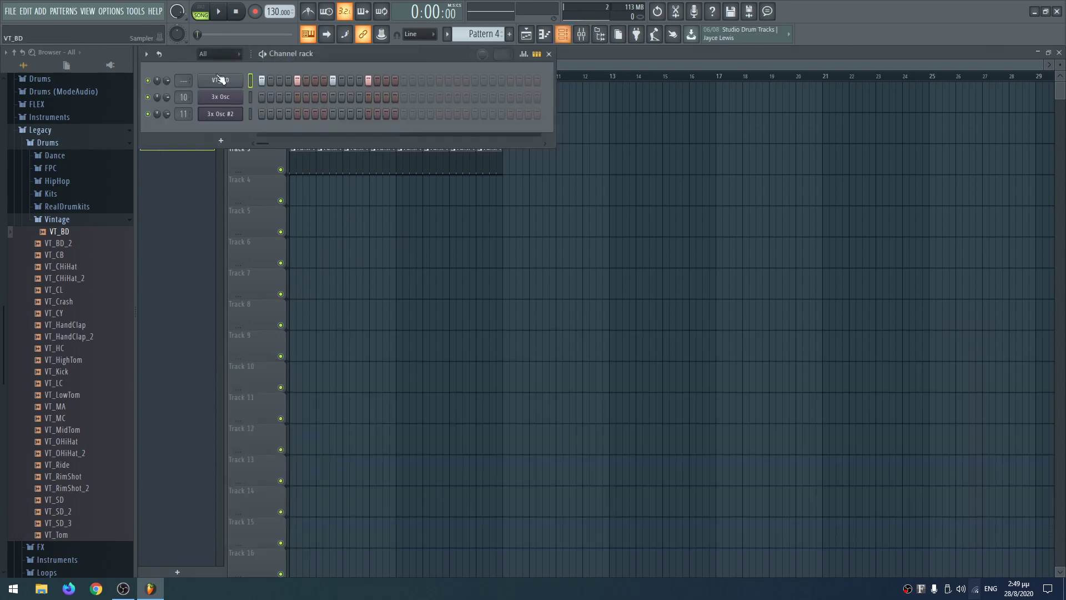
left_click(220, 80)
right_click(185, 384)
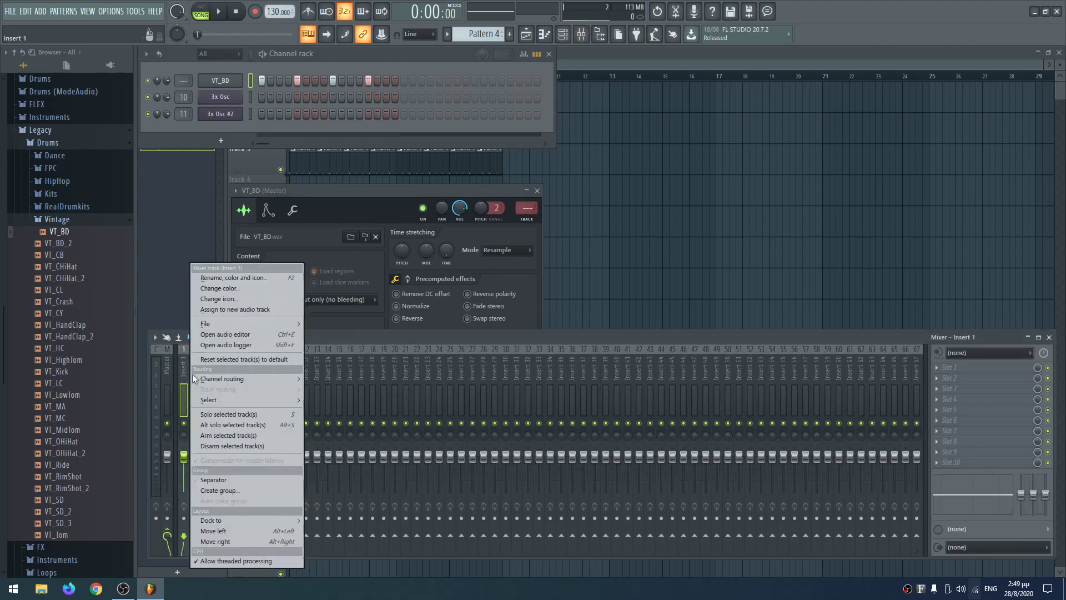
mouse_move(239, 381)
left_click(388, 380)
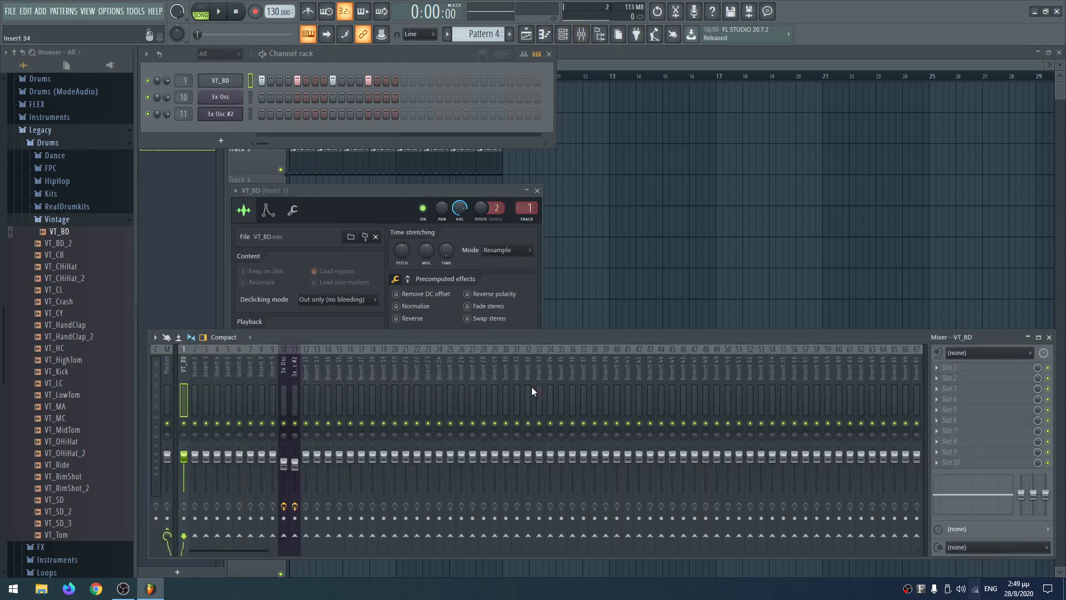
Step: Load Fruity WaveShaper on the VT_BD mixer track and bend its curve strongly upward while the arrangement plays
left_click(954, 367)
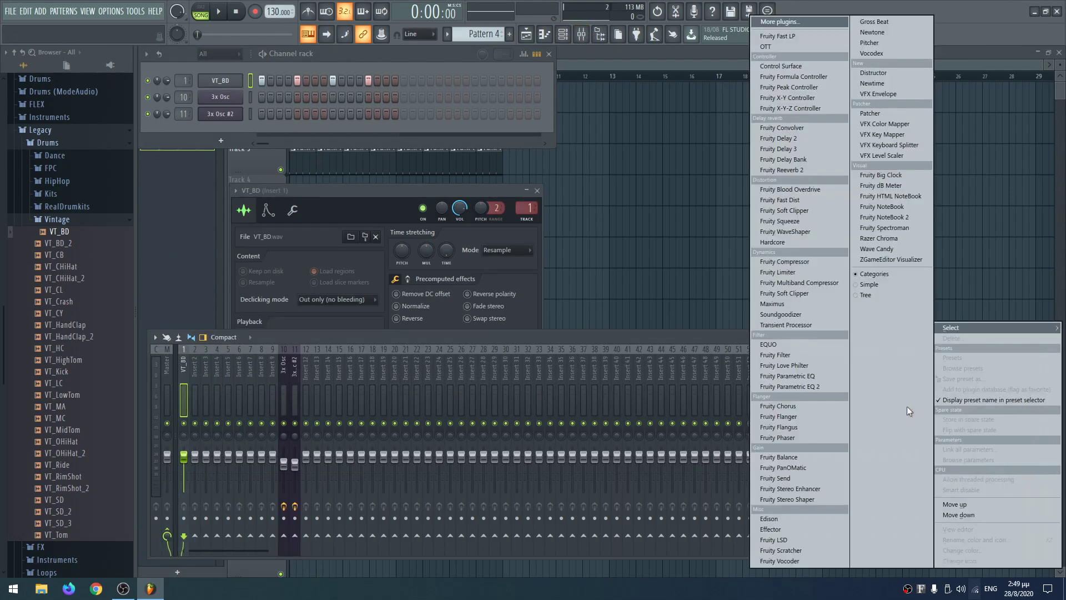
left_click(820, 230)
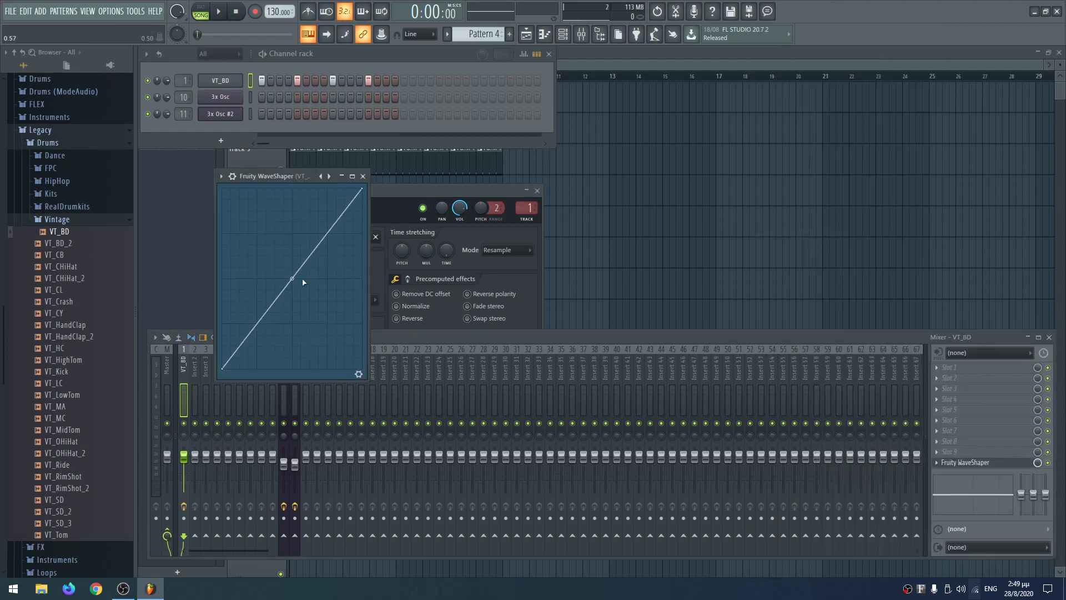
left_click_drag(292, 275, 292, 236)
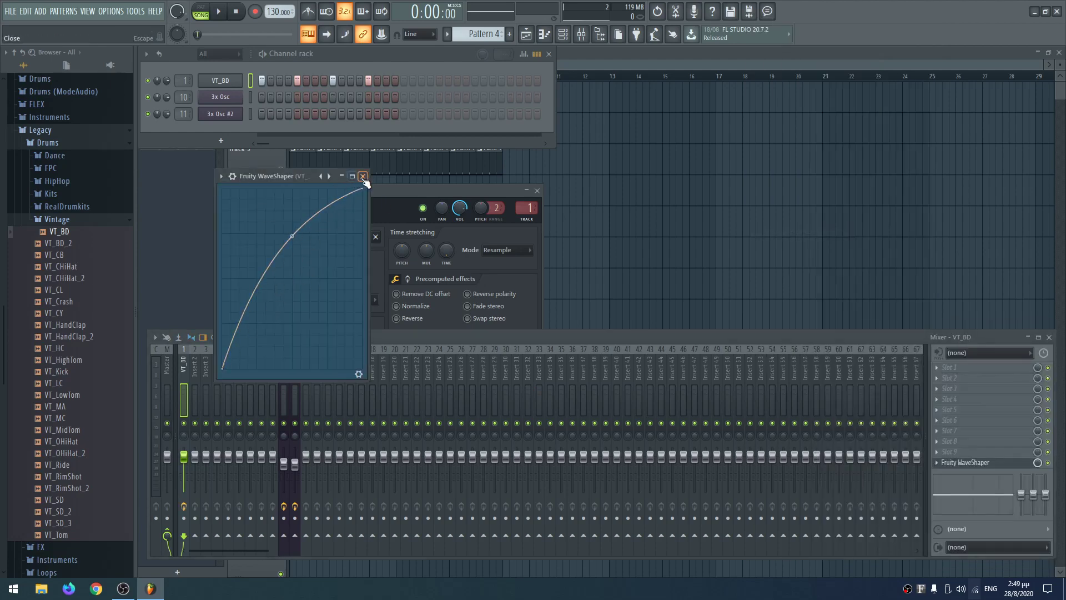
key("space")
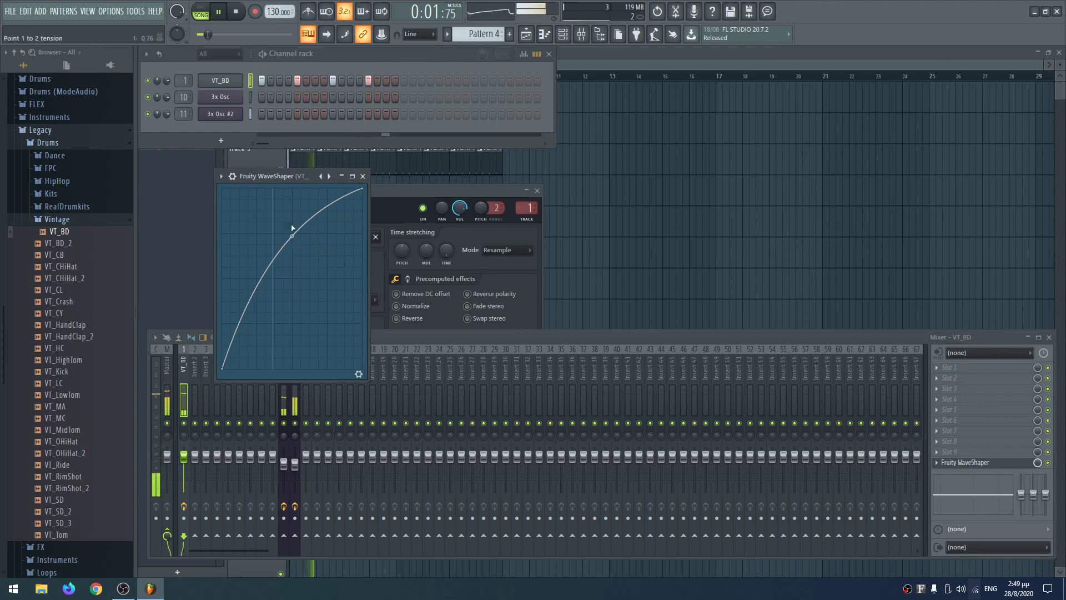
left_click_drag(293, 227, 292, 206)
key("space")
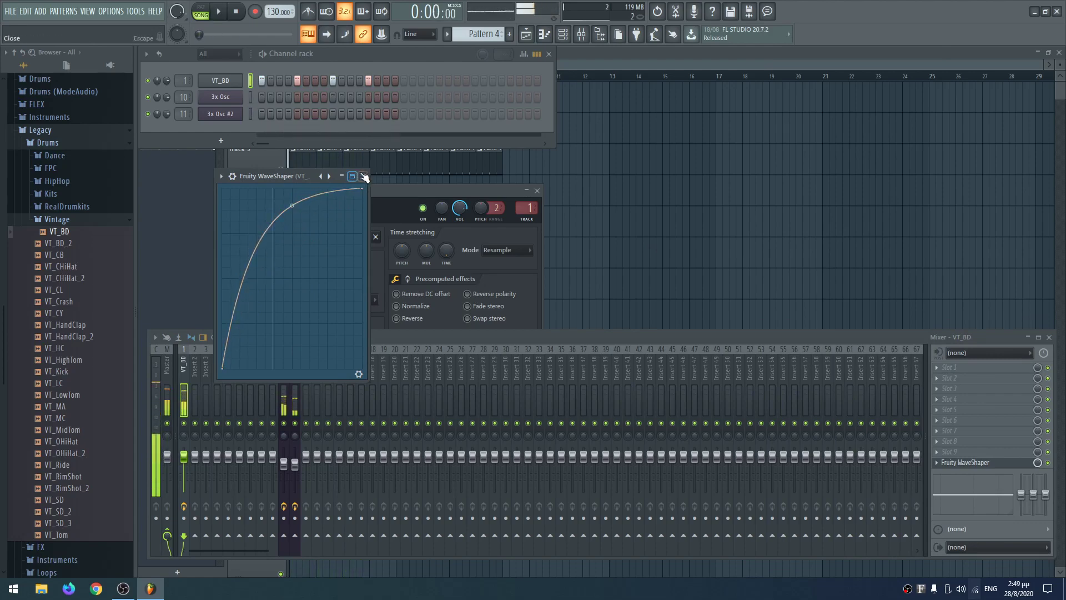
left_click(364, 175)
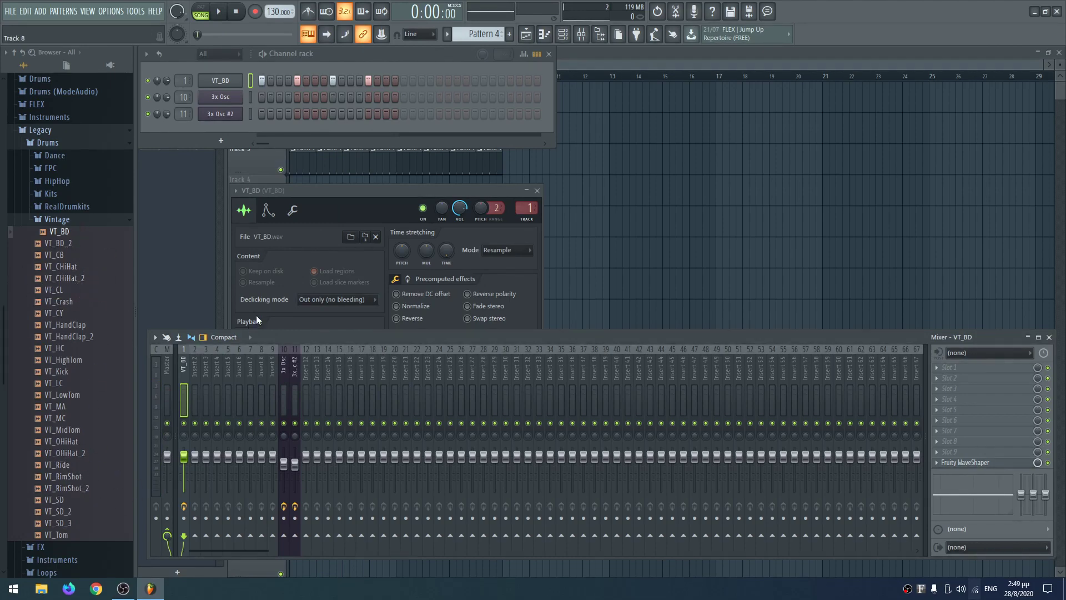
Step: Rename mixer insert 9 to Sidechain
left_click(269, 375)
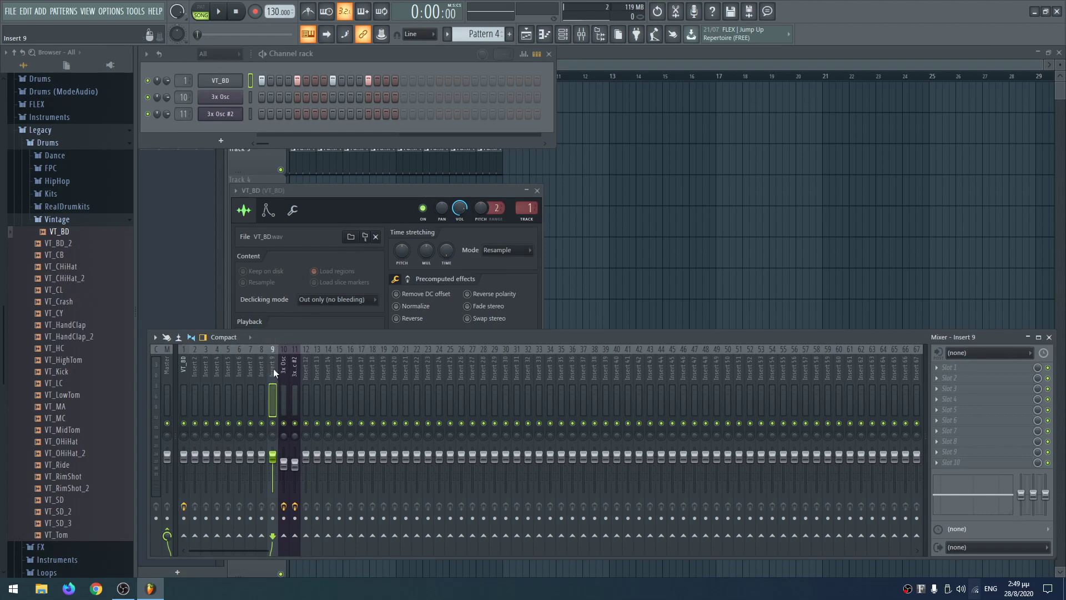
key("F2")
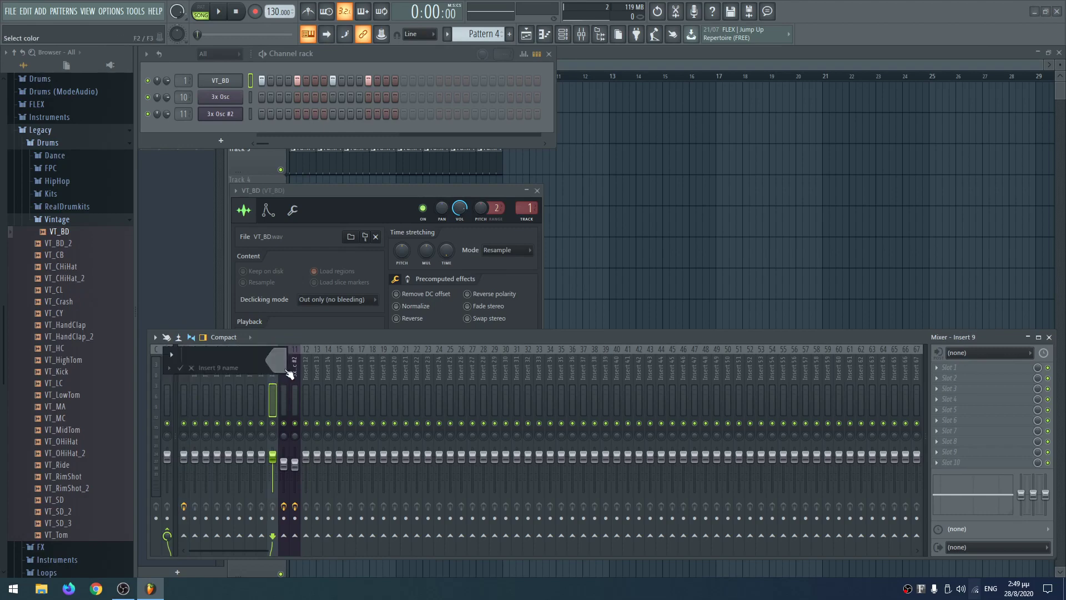
type("Sidechain")
key("Return")
Step: Route both 3x Osc mixer tracks only to the Sidechain track and check the routing through to the master
left_click(286, 365)
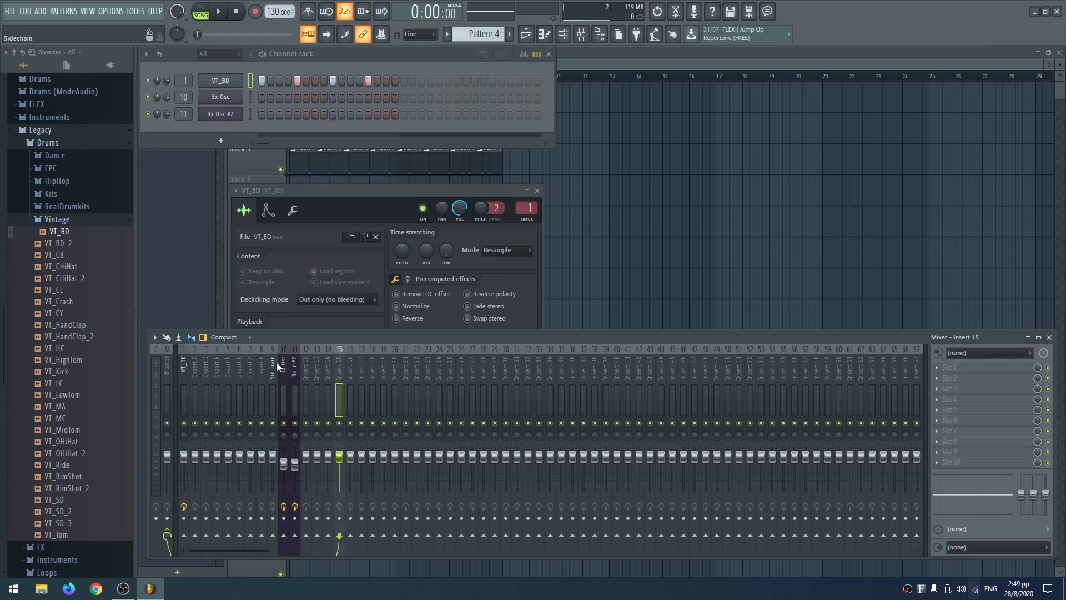
left_click_drag(283, 363, 295, 366)
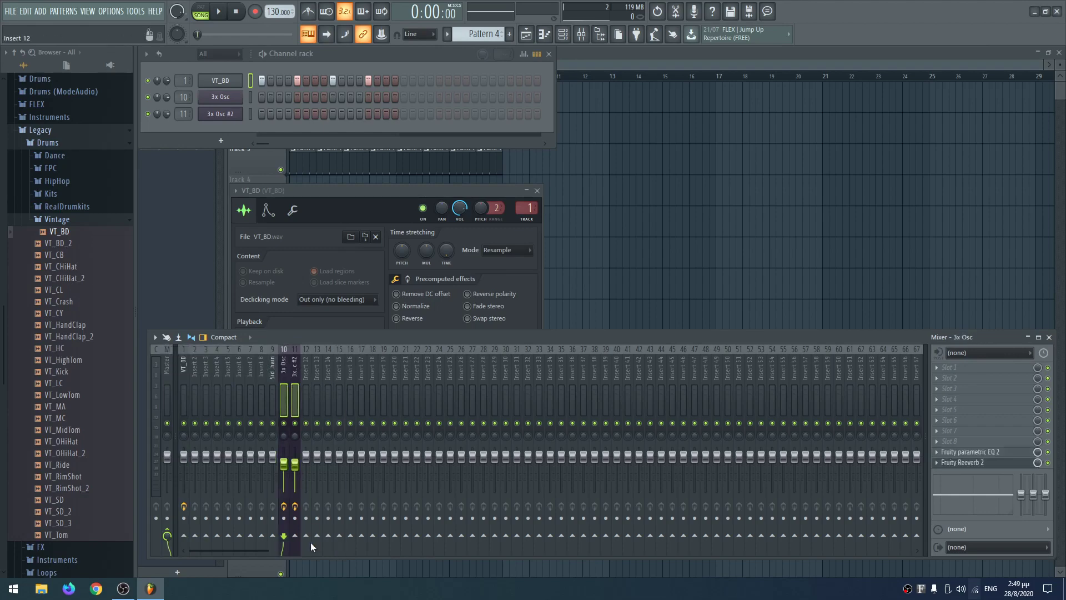
right_click(273, 536)
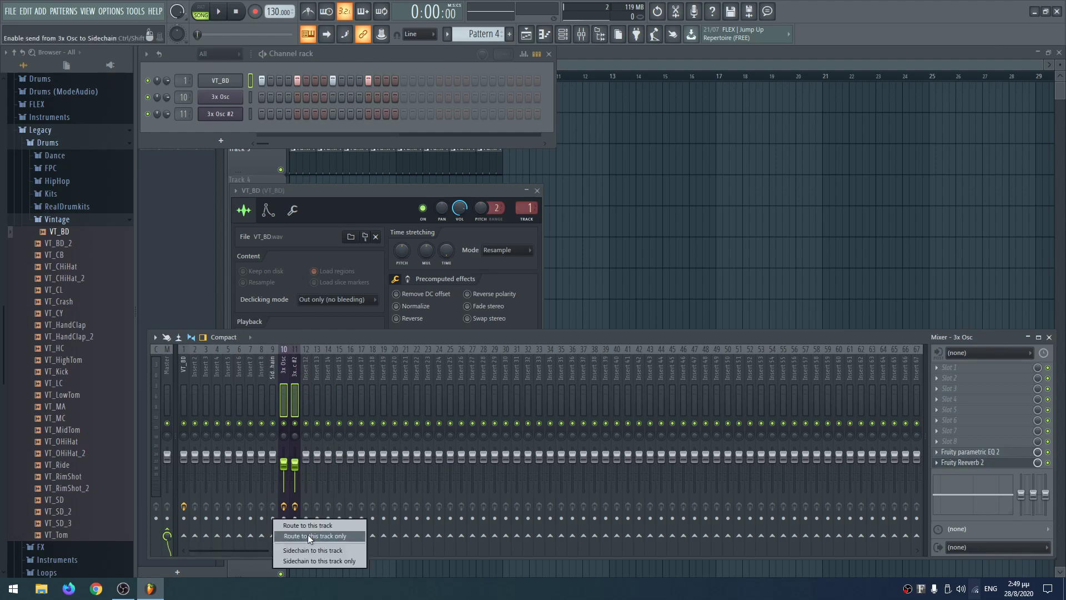
left_click(331, 536)
left_click(312, 387)
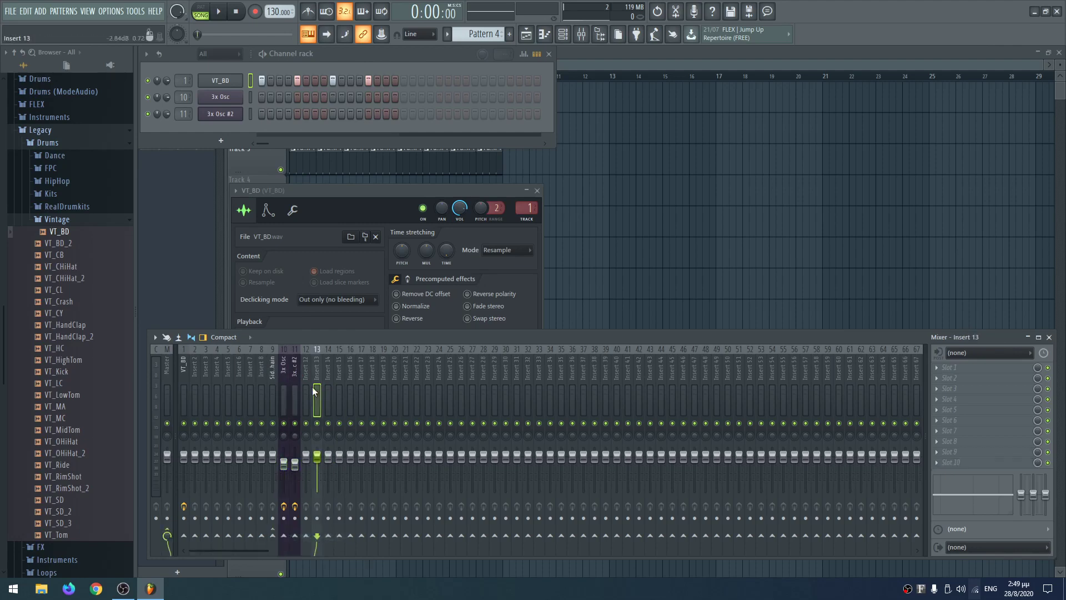
left_click(290, 370)
left_click(273, 368)
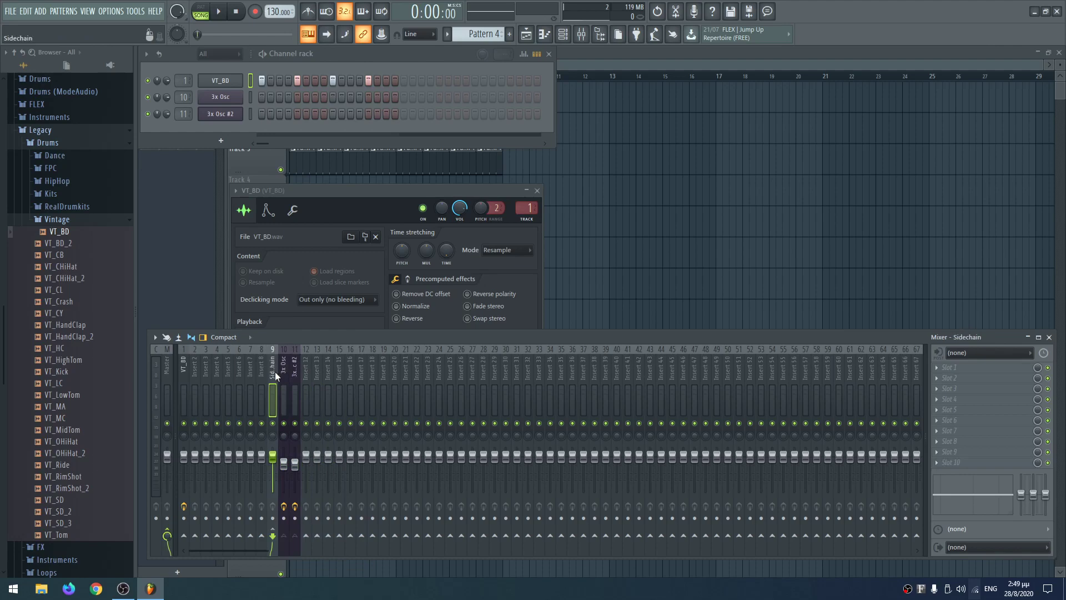
left_click(165, 368)
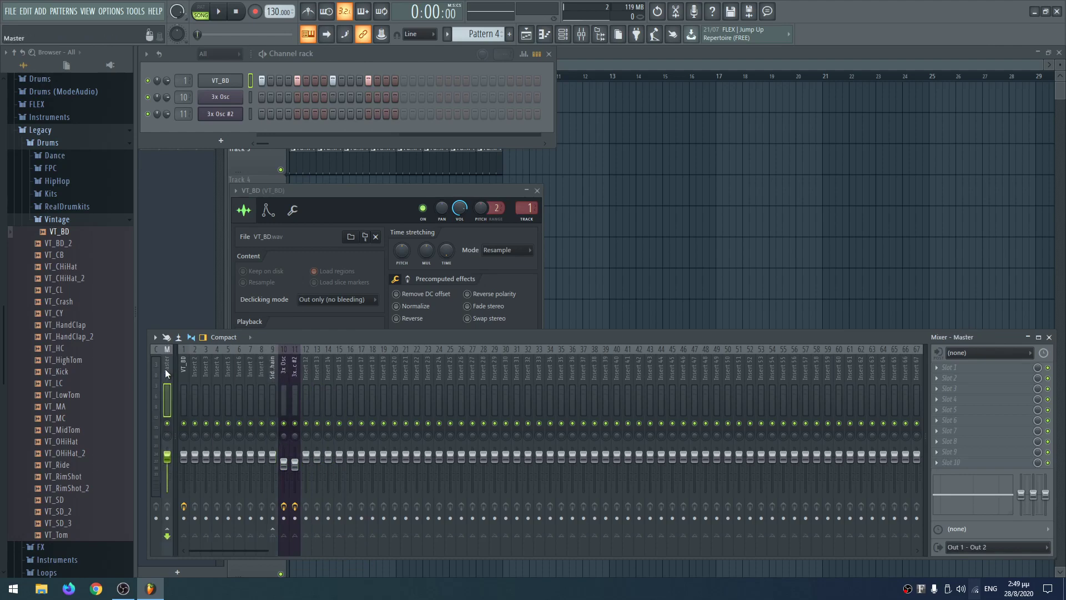
left_click(273, 369)
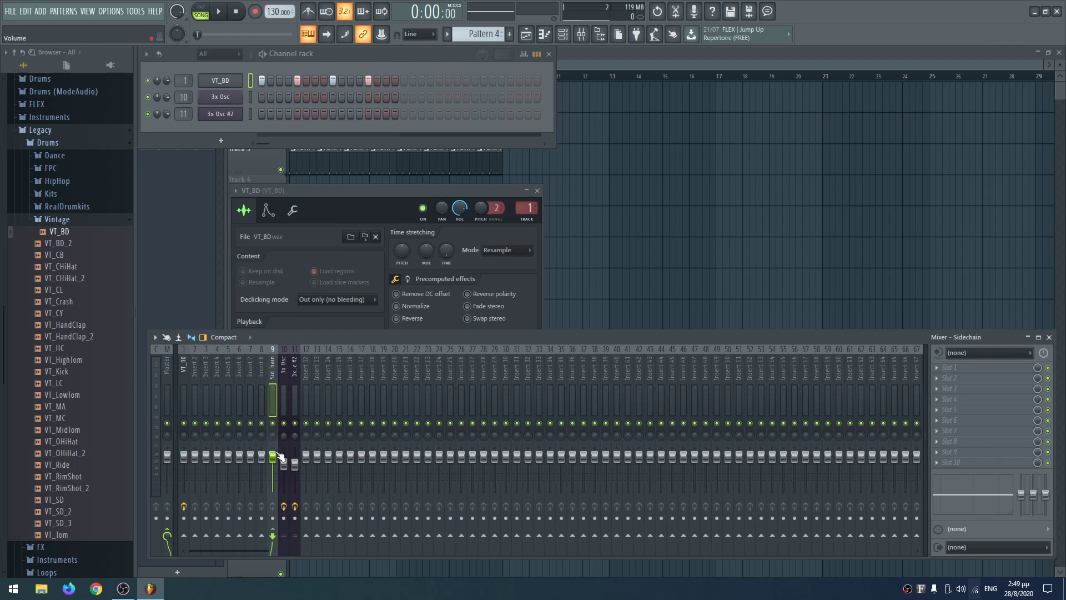
Step: Try lowering the Sidechain track's volume fader during playback and reset it to its default
key("space")
left_click_drag(275, 457, 274, 464)
right_click(273, 464)
left_click(312, 349)
right_click(273, 459)
left_click(294, 415)
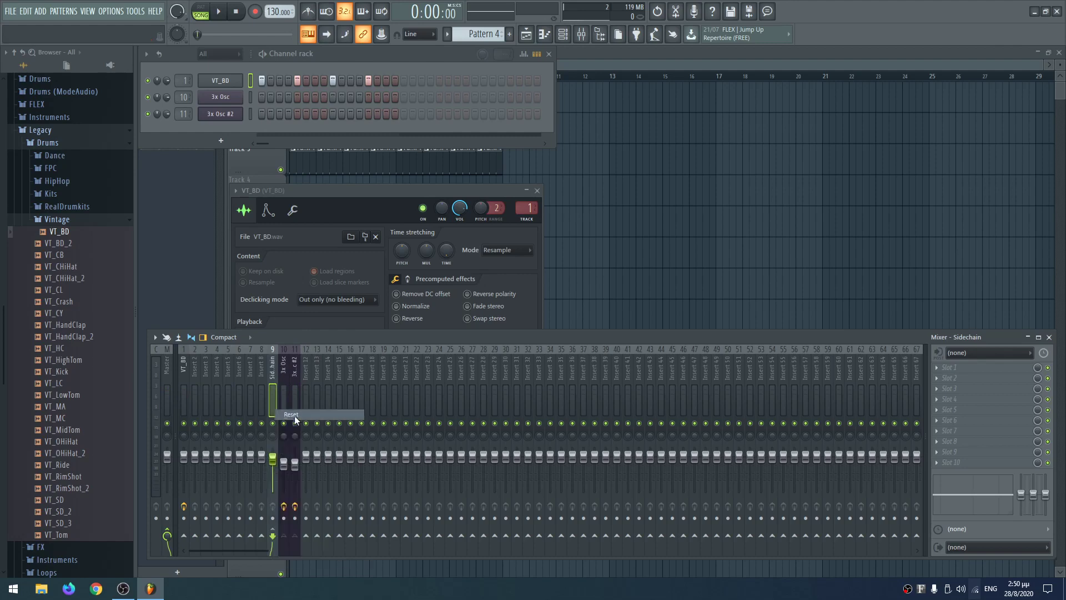
Step: Create an automation clip for the Sidechain track's volume and shorten it to end at 1:03:00 on playlist Track 4
right_click(277, 458)
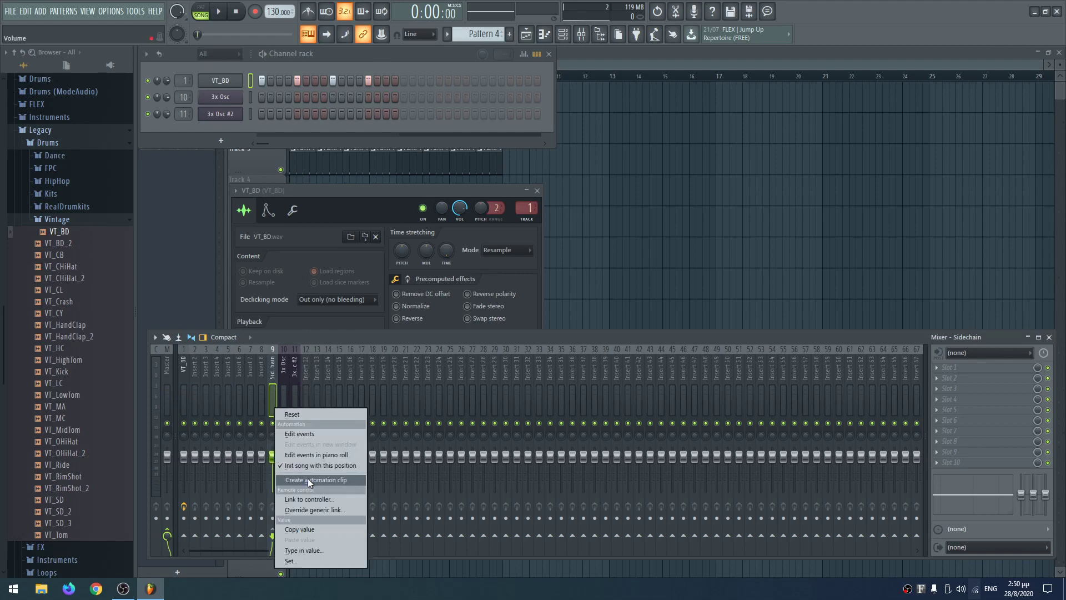
left_click(308, 479)
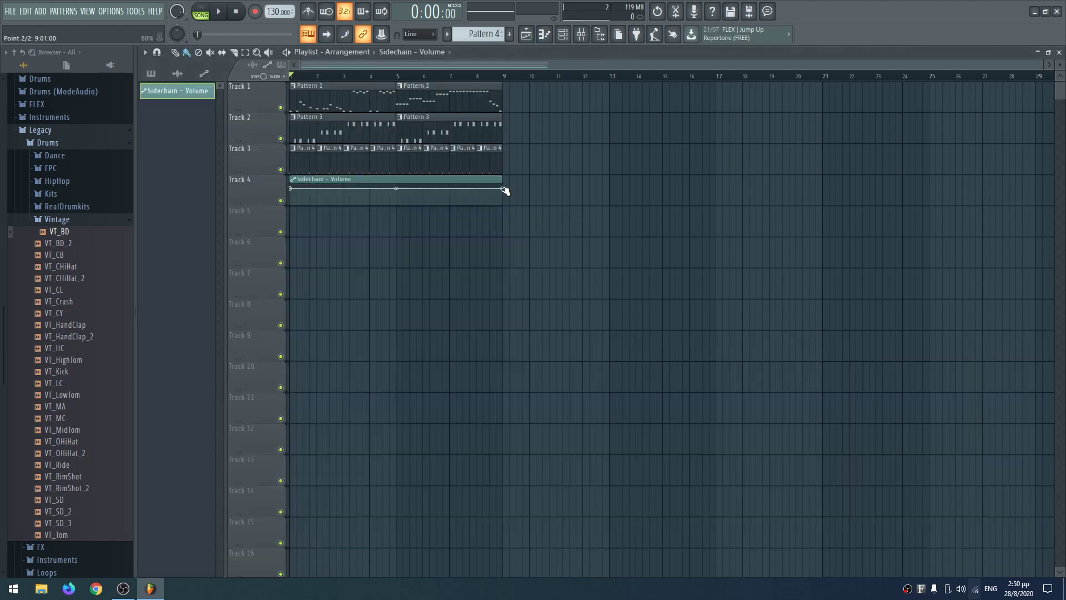
left_click_drag(504, 190, 295, 189)
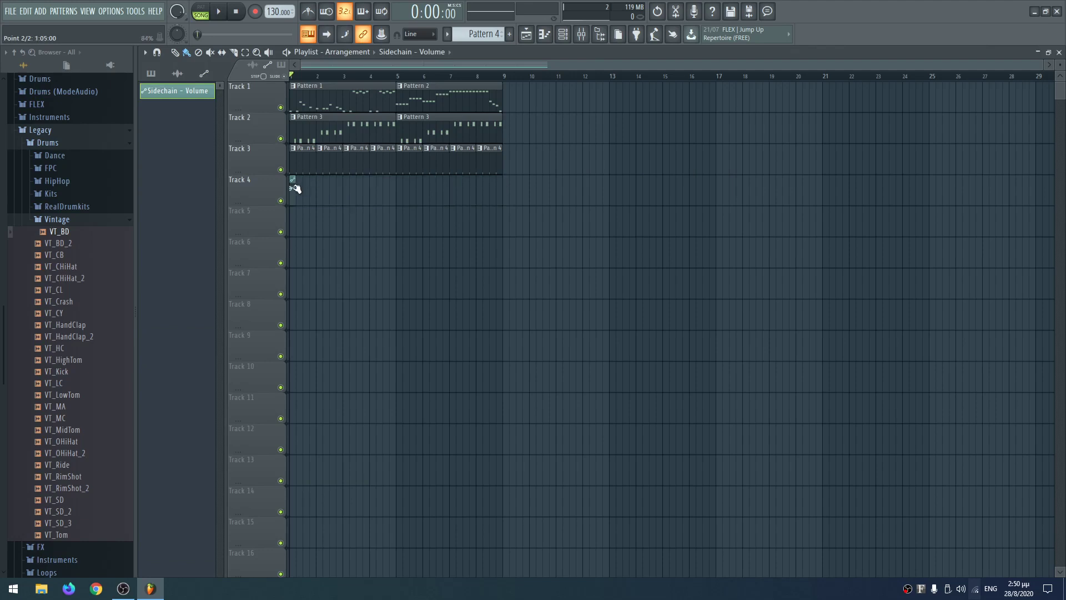
scroll(347, 214, "up", 8)
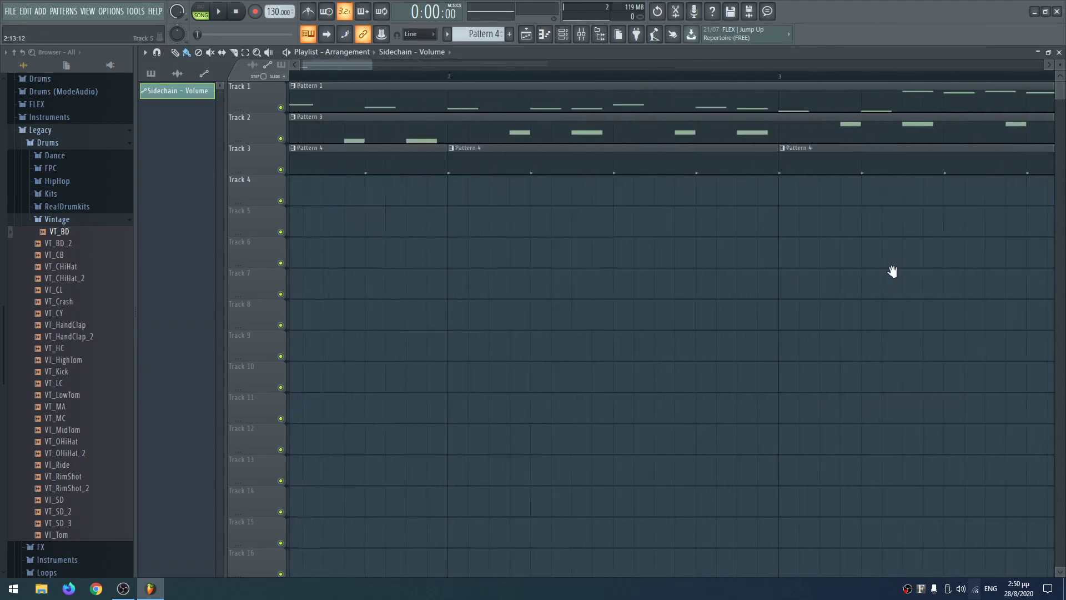
left_click_drag(375, 188, 337, 189)
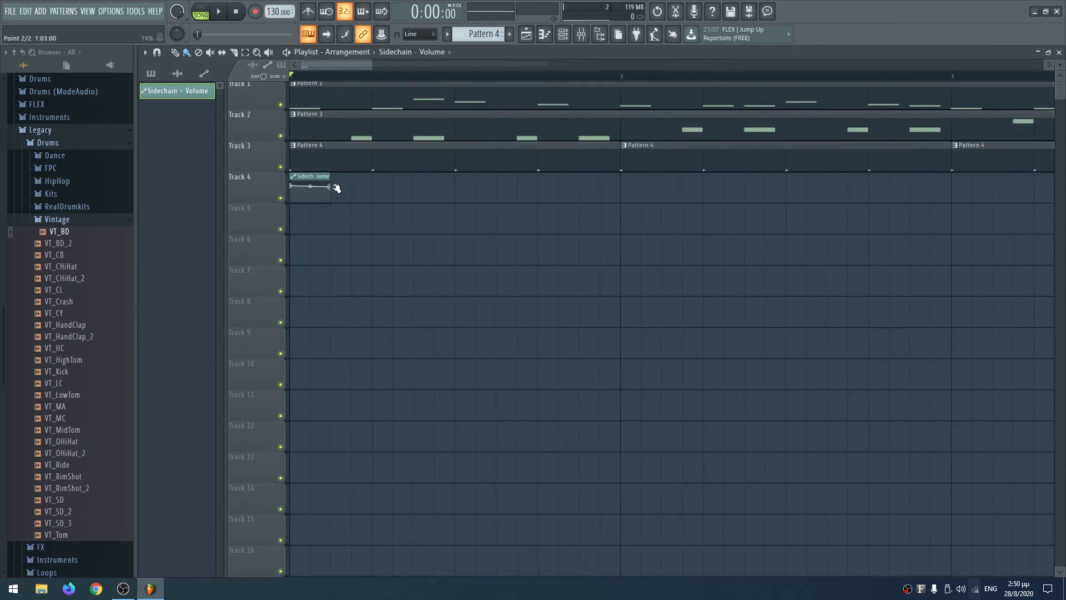
Step: Set the value of the Sidechain volume clip's end point to 0.8
right_click(329, 186)
left_click(356, 383)
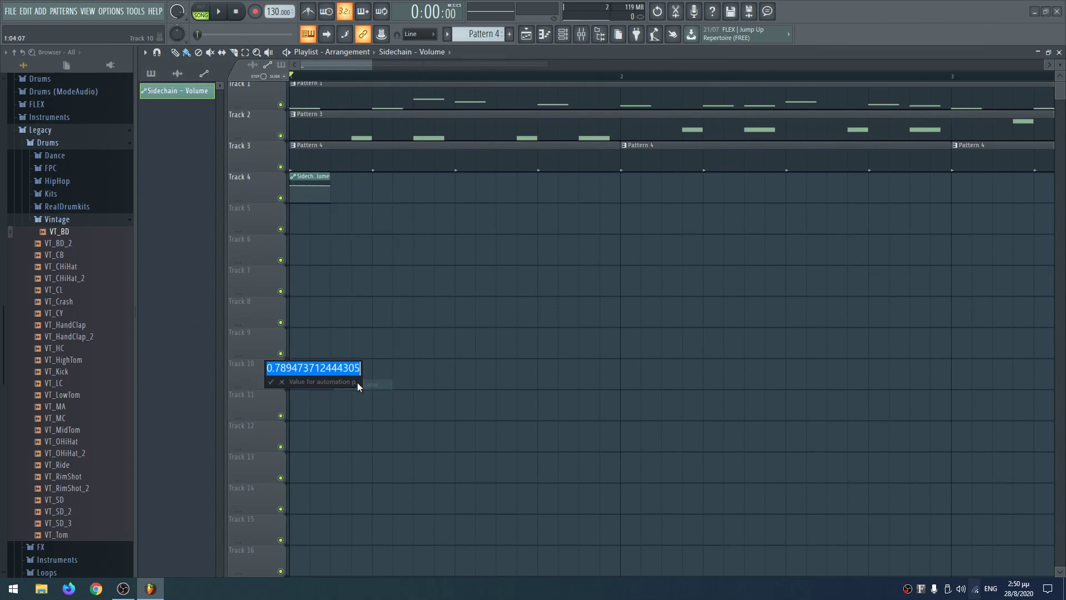
type("0.8")
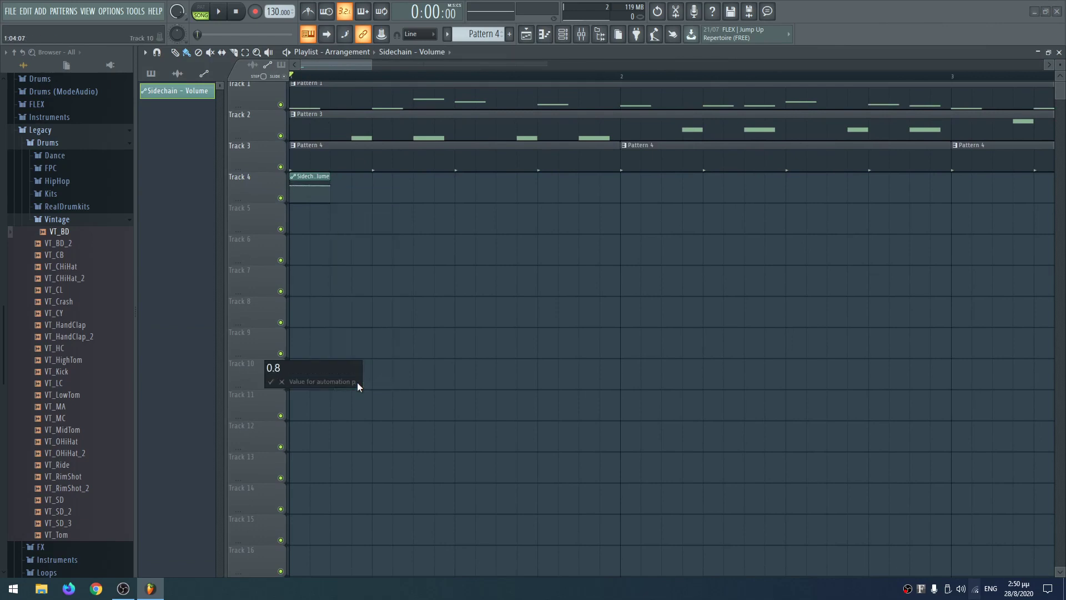
key("Return")
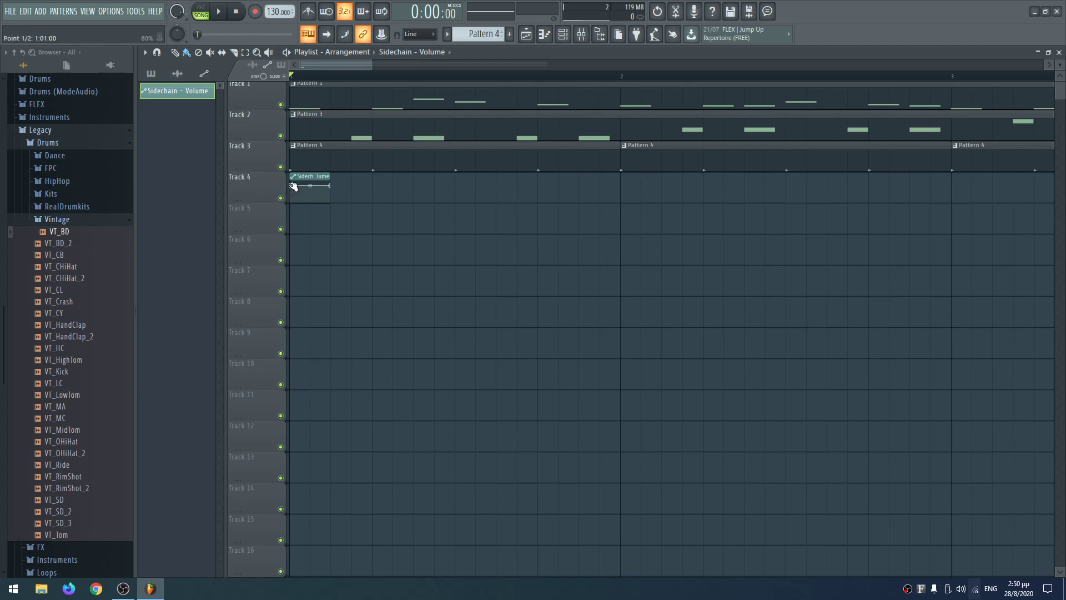
Step: Lower the Sidechain volume clip's start point to 0%, shape its ramp as a Double curve, and preview the playback
left_click_drag(293, 187, 289, 202)
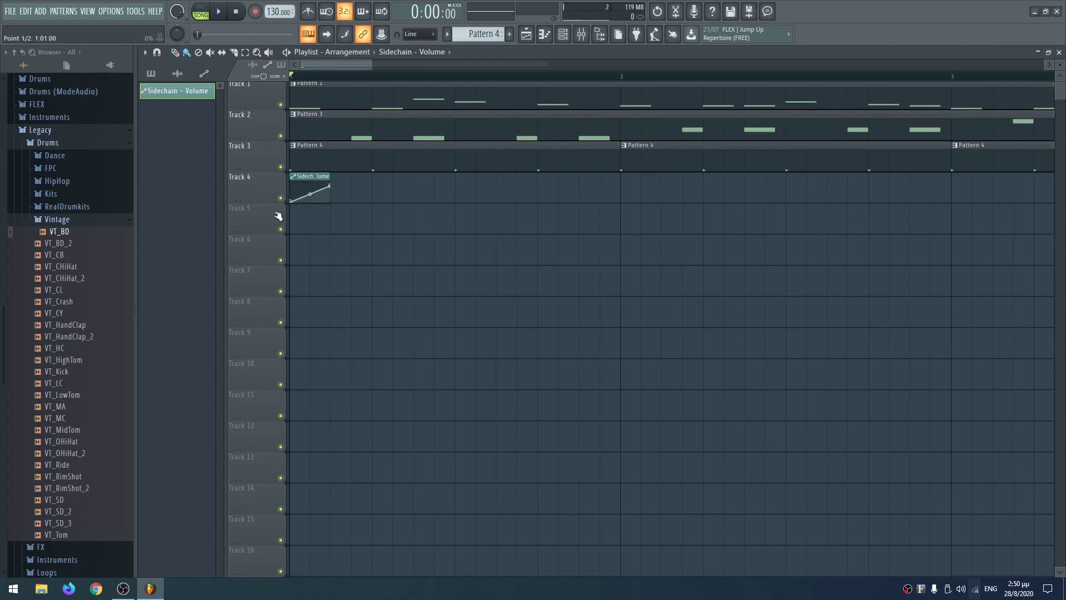
right_click(338, 188)
left_click(362, 275)
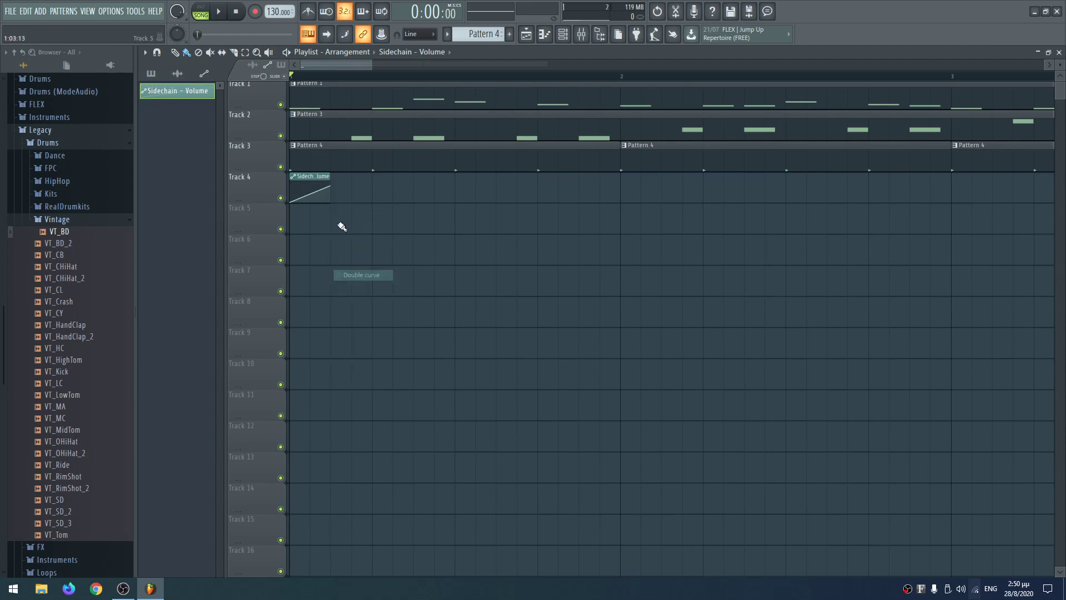
key("space")
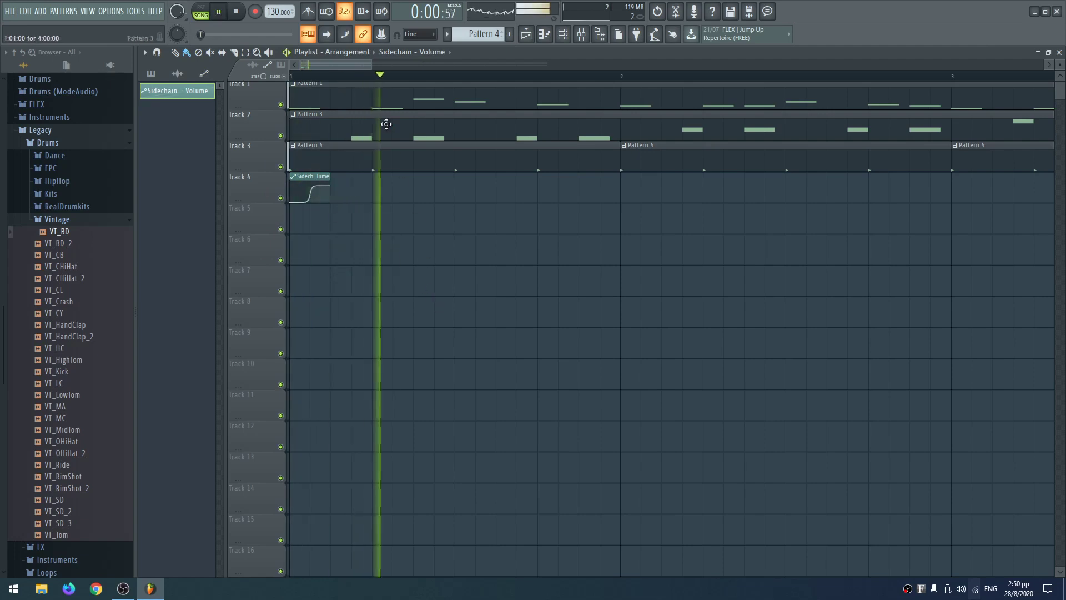
key("space")
Step: Fill each 4 steps of the Sidechain volume channel in Pattern 4 and play the arrangement
key("F6")
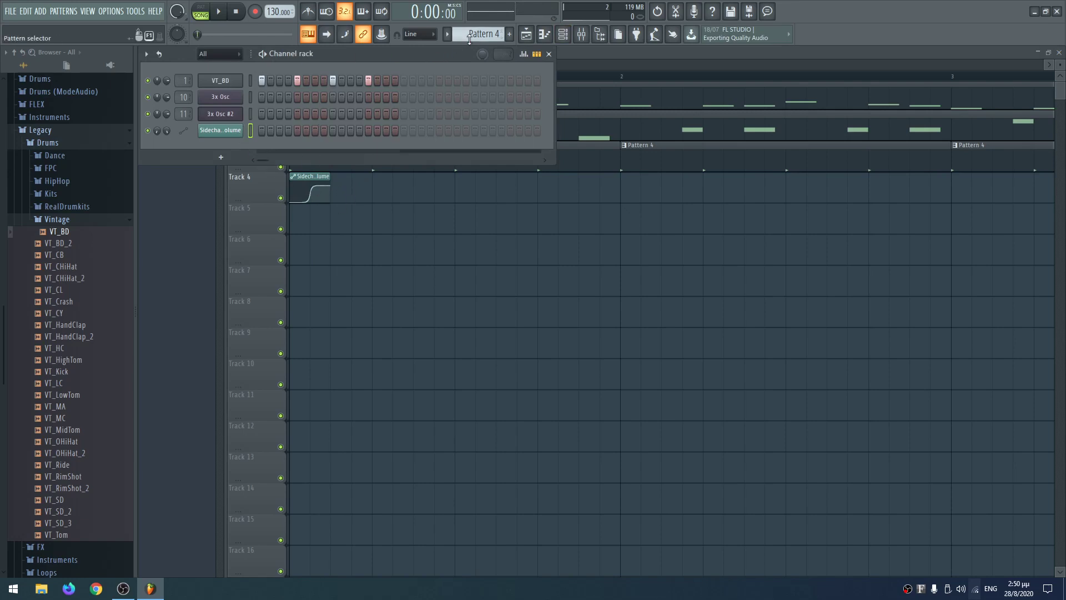
right_click(227, 131)
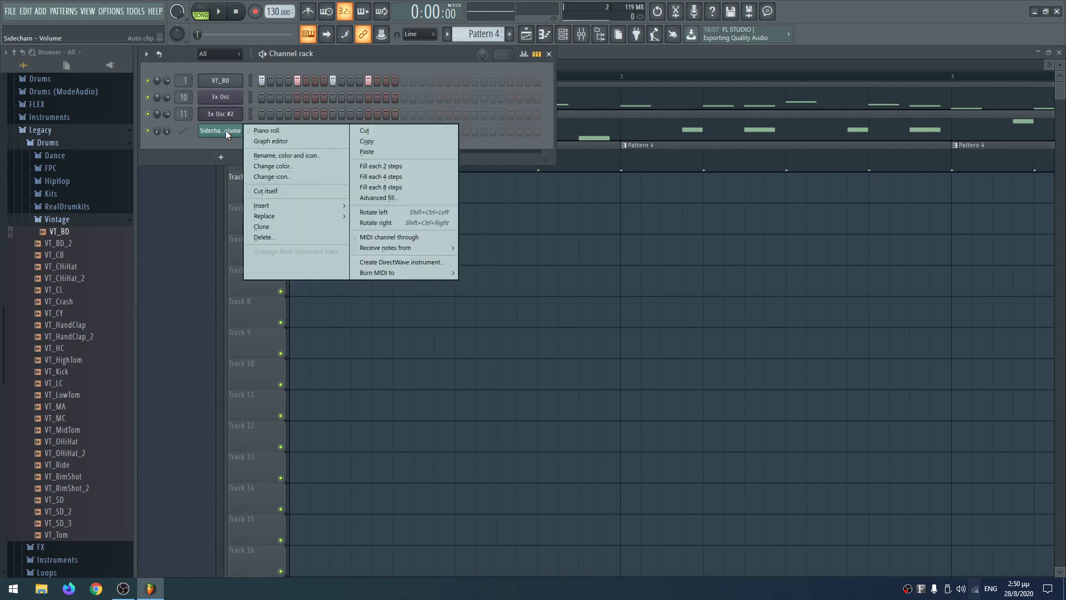
left_click(387, 179)
key("F6")
key("space")
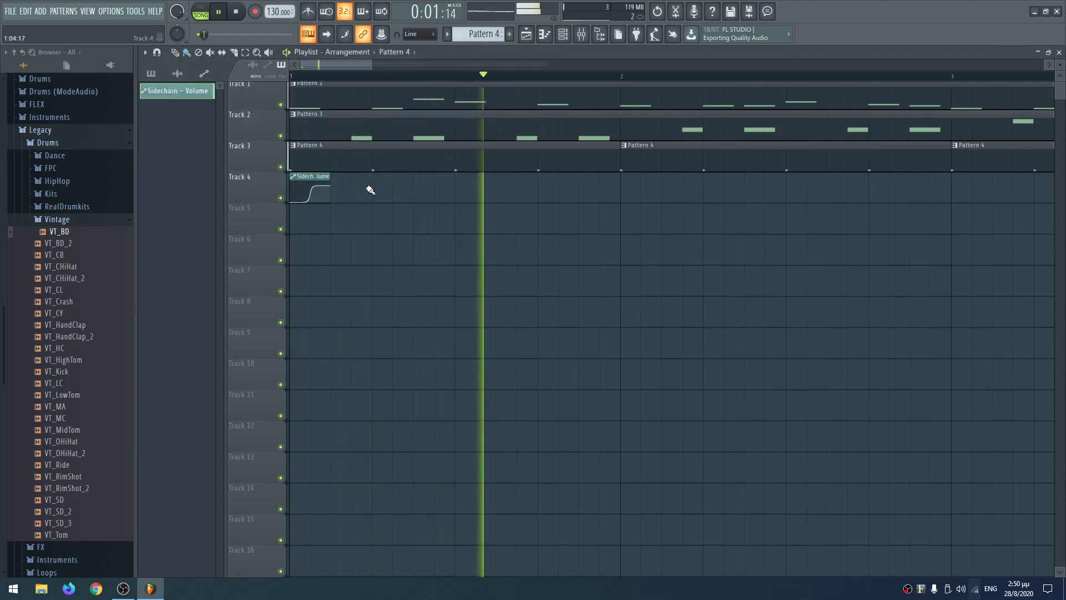
Step: Remove the Sidechain volume automation clip from playlist Track 4 and check the mixer levels while the arrangement plays
key("ctrl+z")
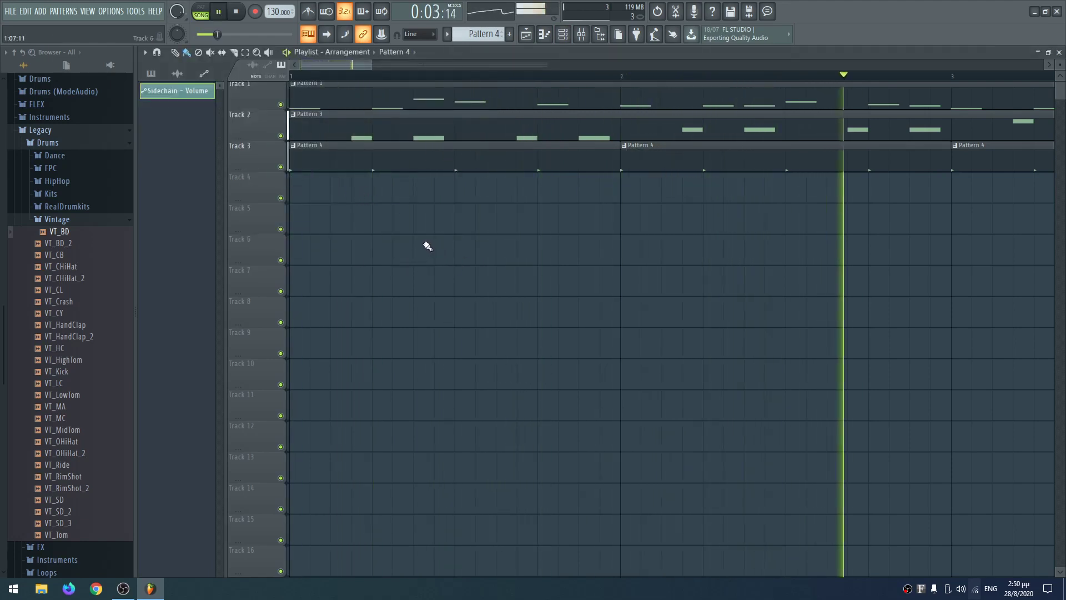
key("F9")
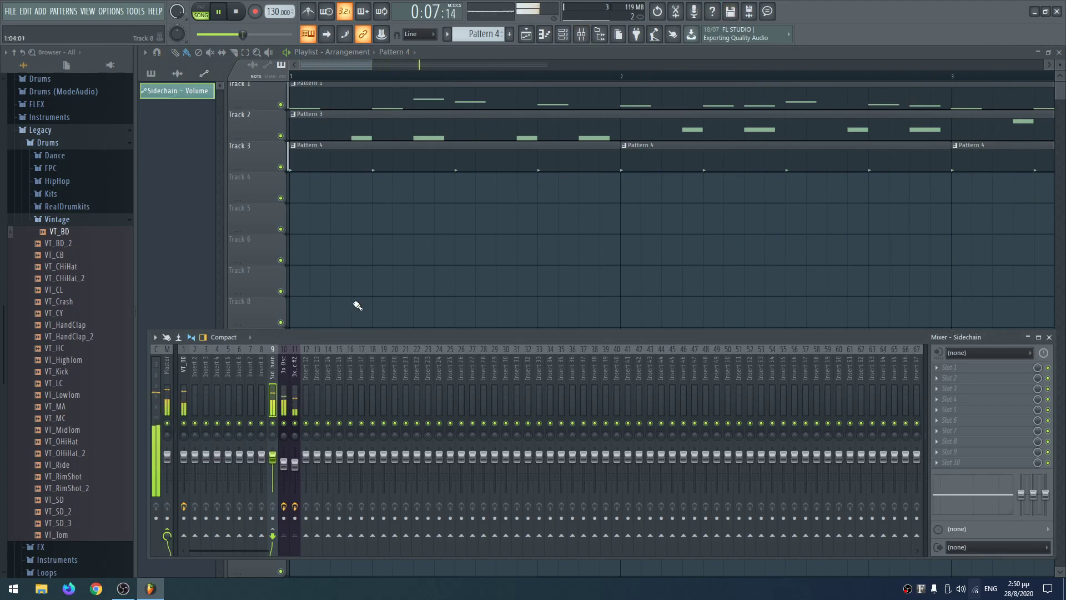
key("space")
key("F9")
key("F9")
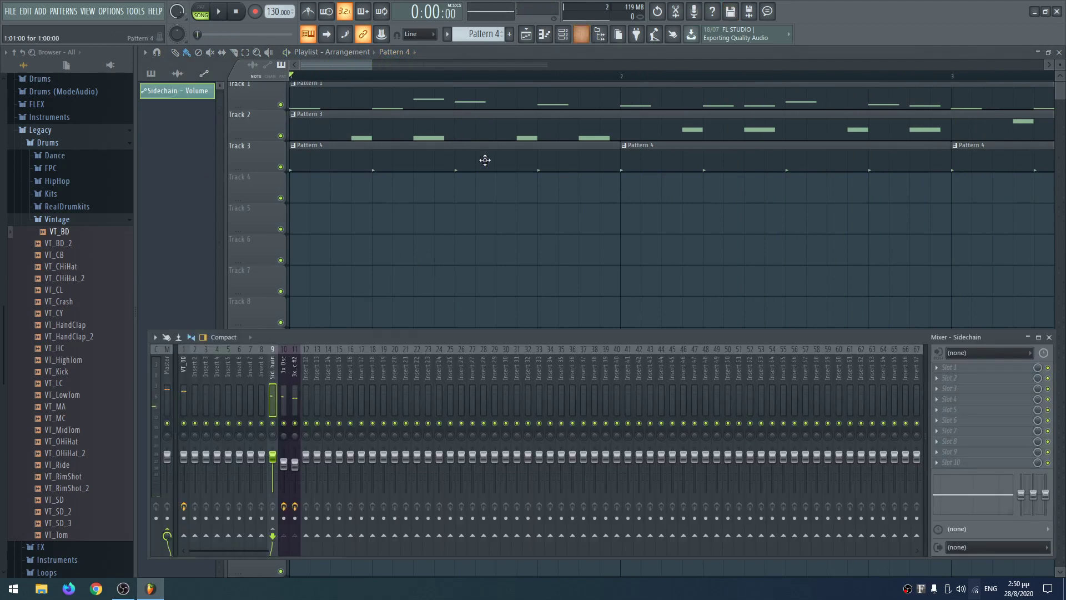
key("F9")
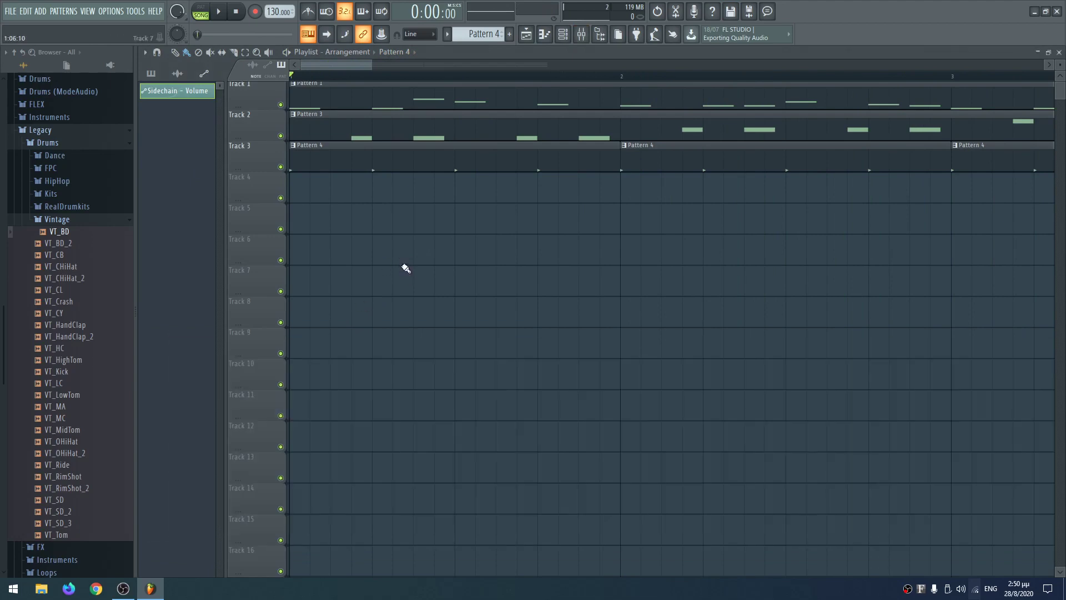
Step: Add the VT_CB sample as a new channel and give it a hit on the first step of a new Pattern 5
scroll(468, 253, "down", 5)
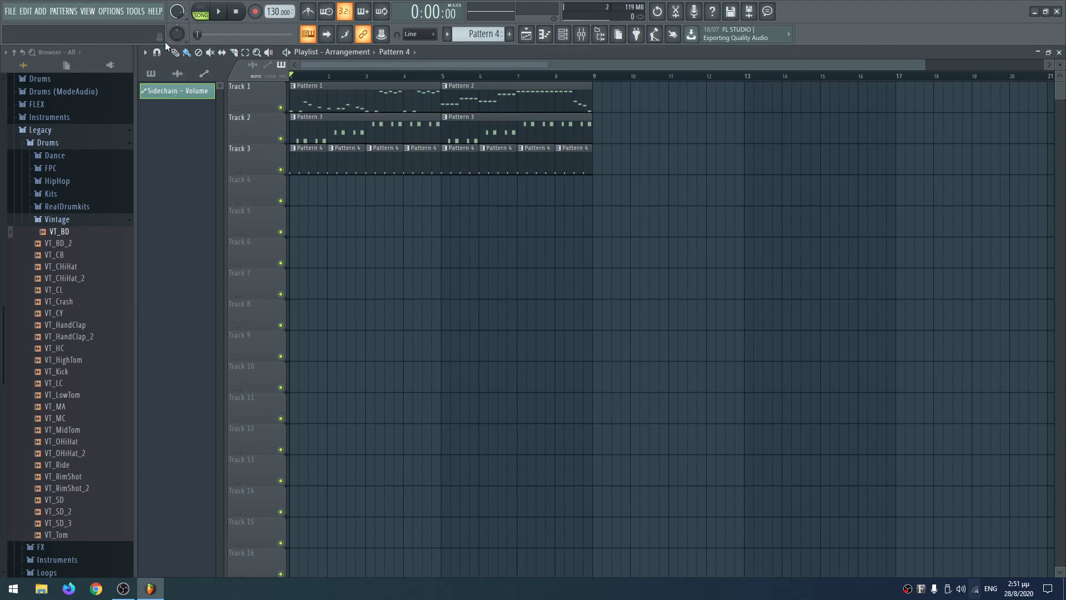
key("F6")
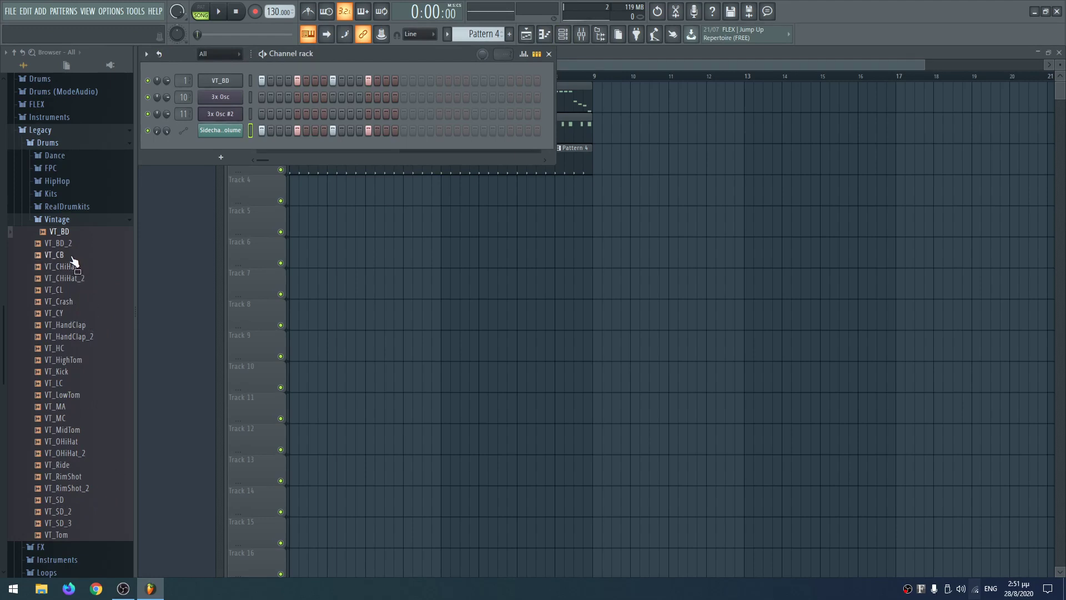
left_click_drag(74, 261, 236, 140)
left_click(511, 34)
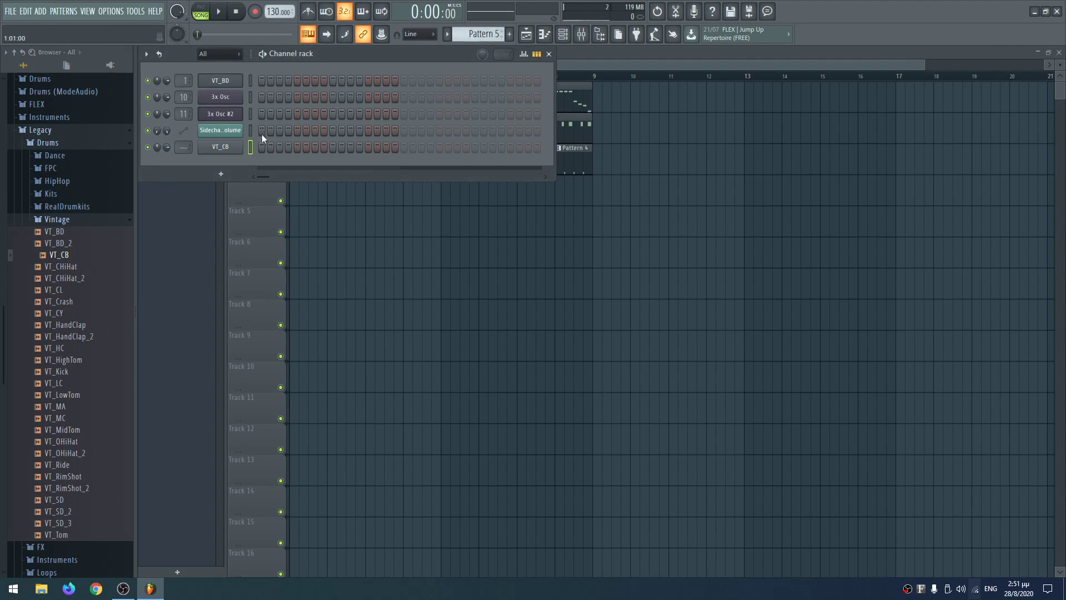
key("F6")
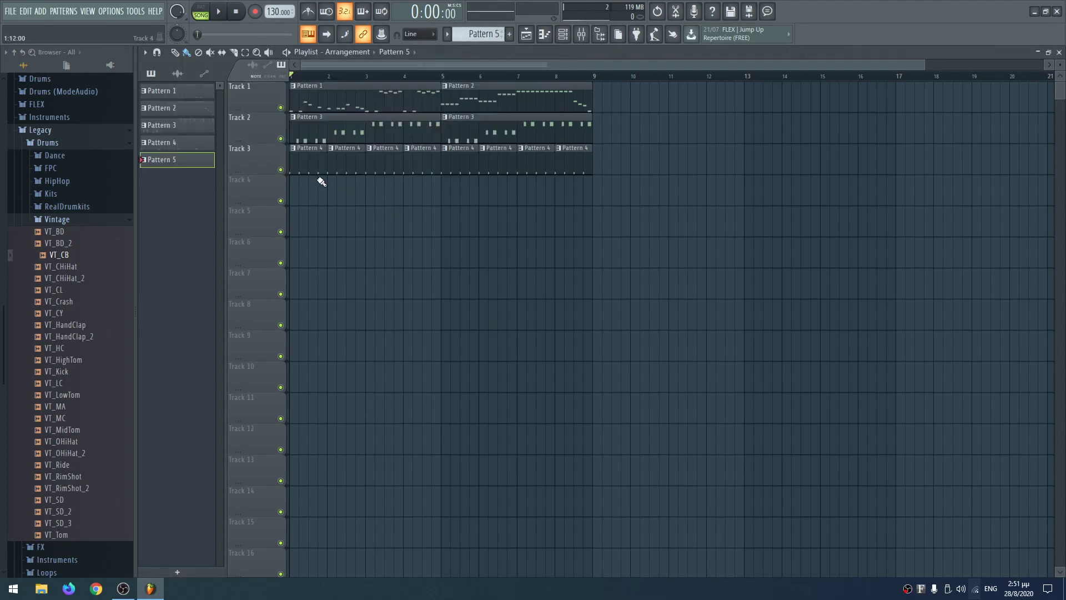
Step: Place Pattern 5 on playlist Track 4 at 1:07:00, shorten the clip to one step, and preview the playback
key("space")
scroll(352, 237, "up", 4)
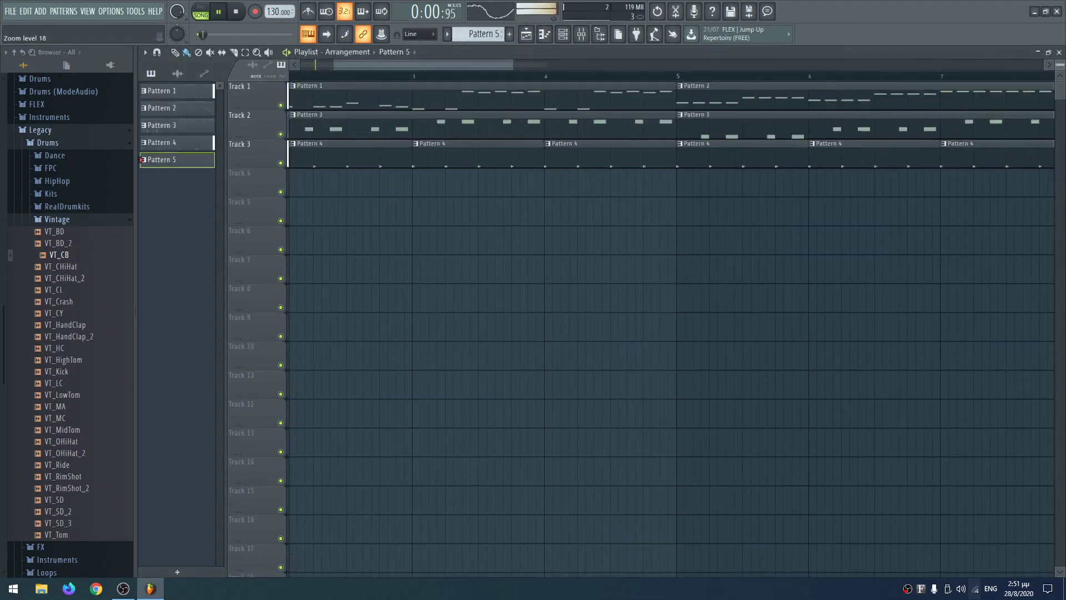
scroll(401, 223, "up", 4)
left_click_drag(620, 355, 1027, 411)
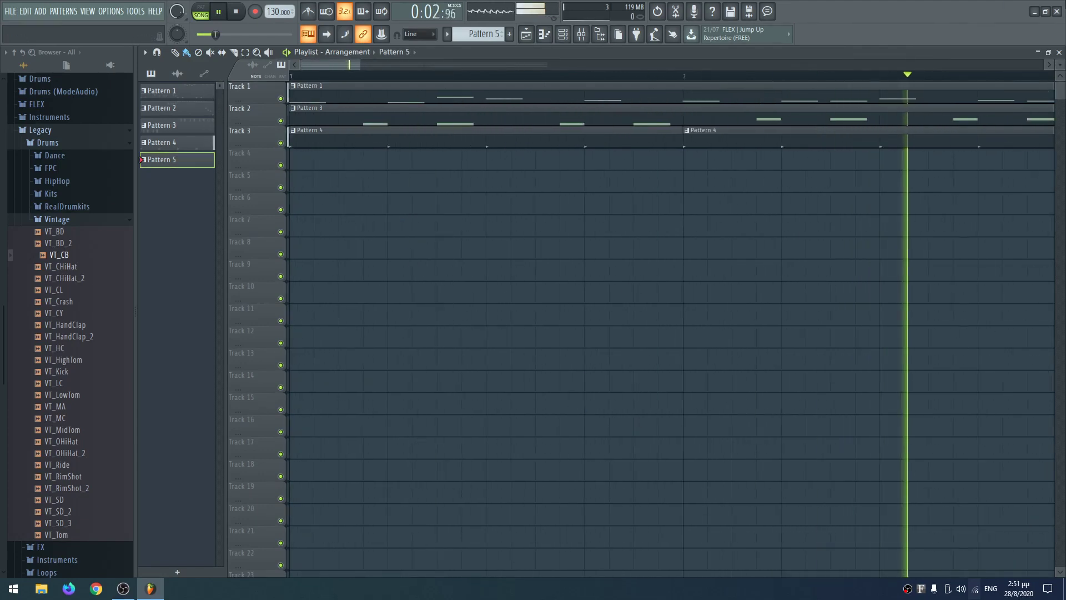
key("space")
left_click_drag(1059, 65, 1049, 73)
key("space")
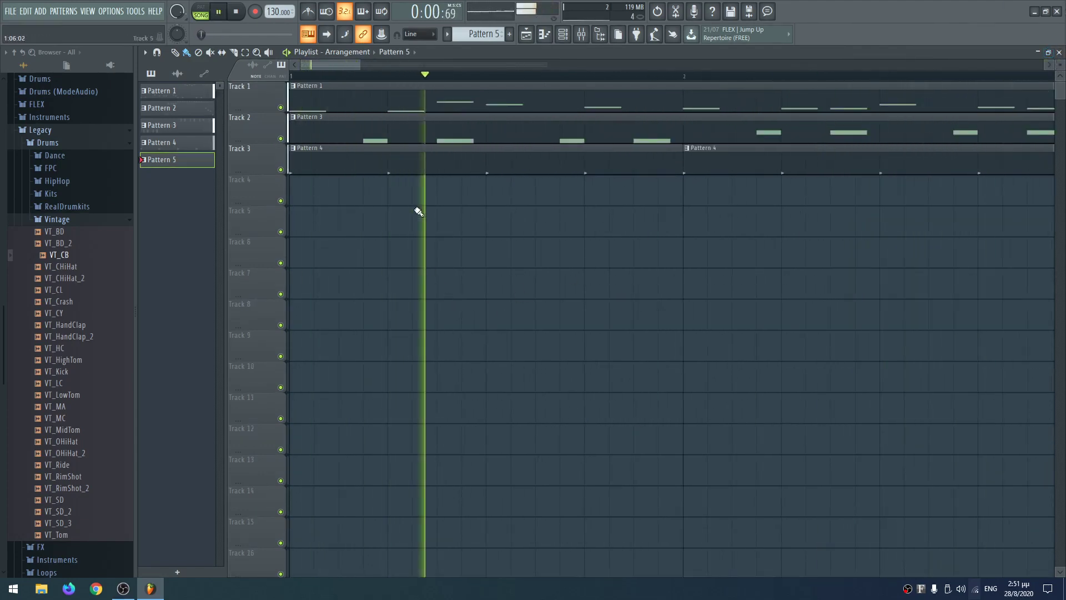
key("space")
left_click(452, 198)
key("space")
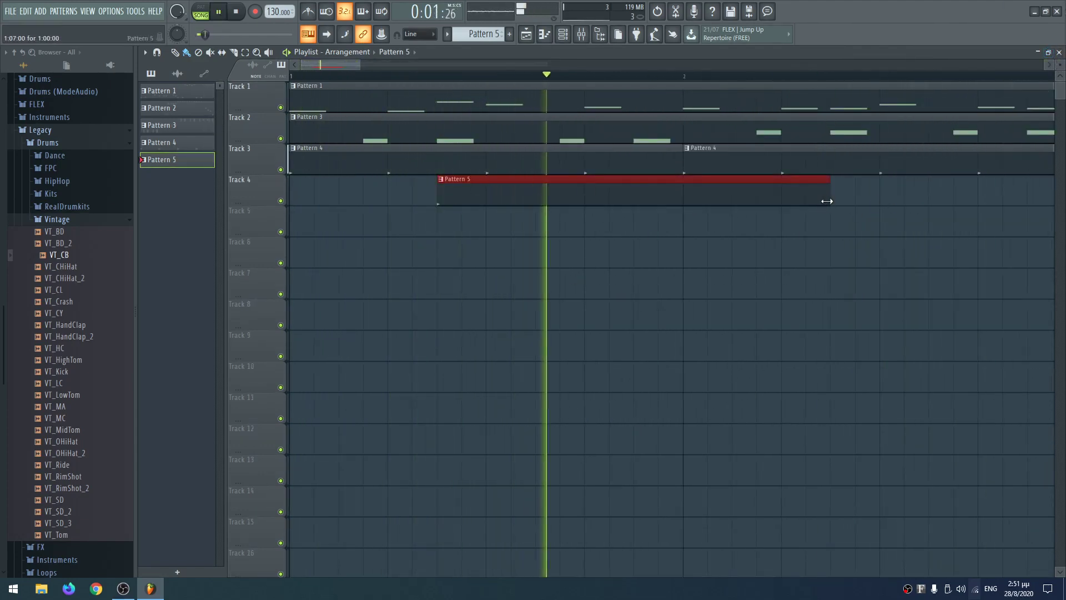
left_click_drag(828, 200, 460, 201)
key("space")
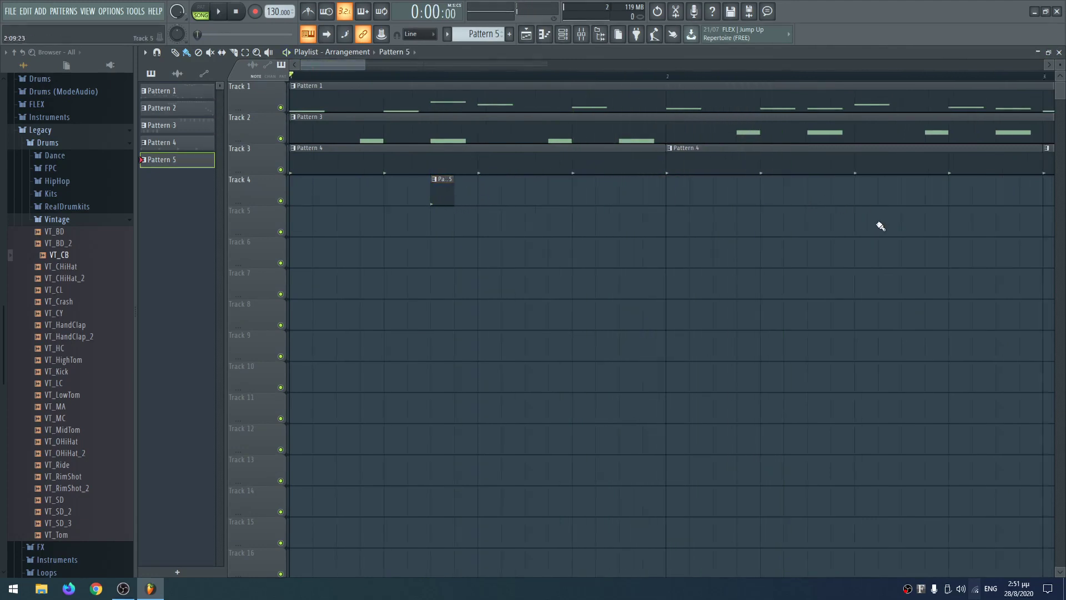
Step: Place a second one-step Pattern 5 clip on Track 4 at the matching position in bar 3 while the arrangement plays
scroll(692, 226, "down", 3)
key("space")
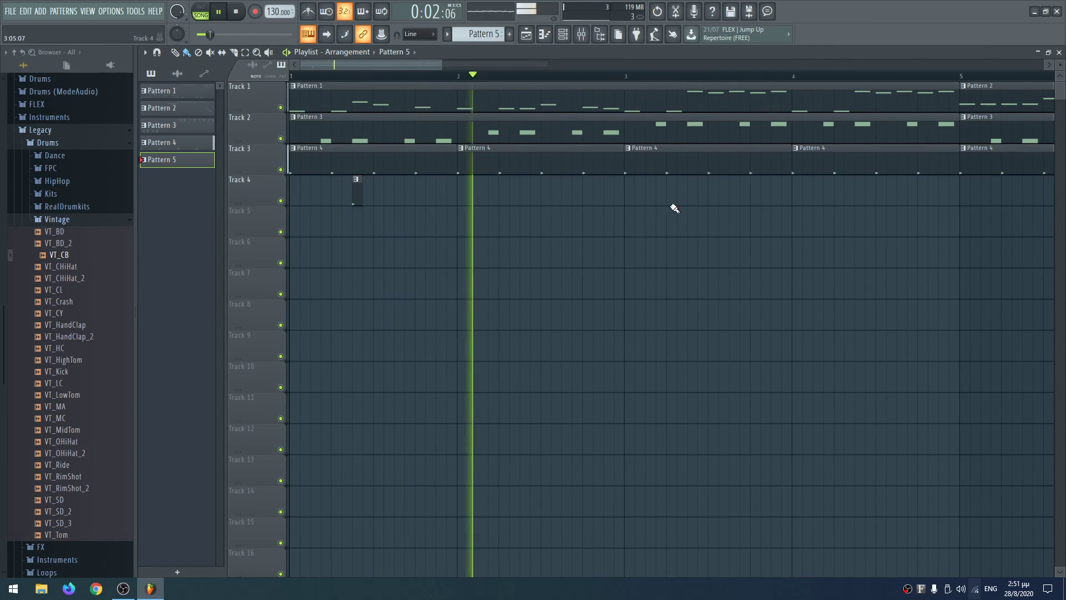
left_click(693, 191)
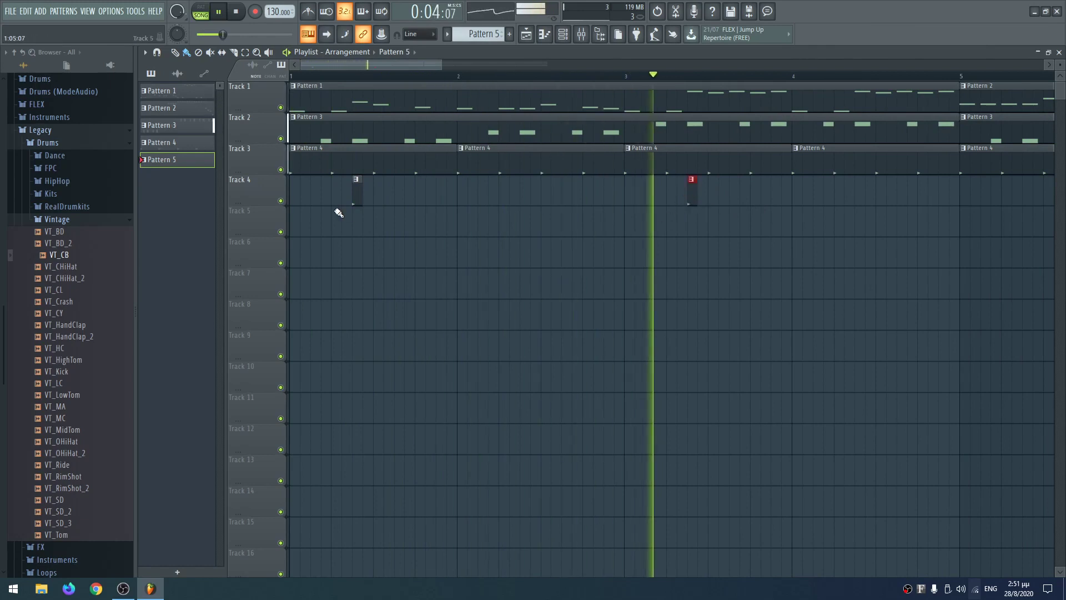
key("space")
Step: Audition the VT_CHiHat, VT_CHiHat_2, VT_OHiHat and VT_OHiHat_2 samples and add VT_OHiHat_2 as a new channel
left_click(65, 266)
left_click(78, 278)
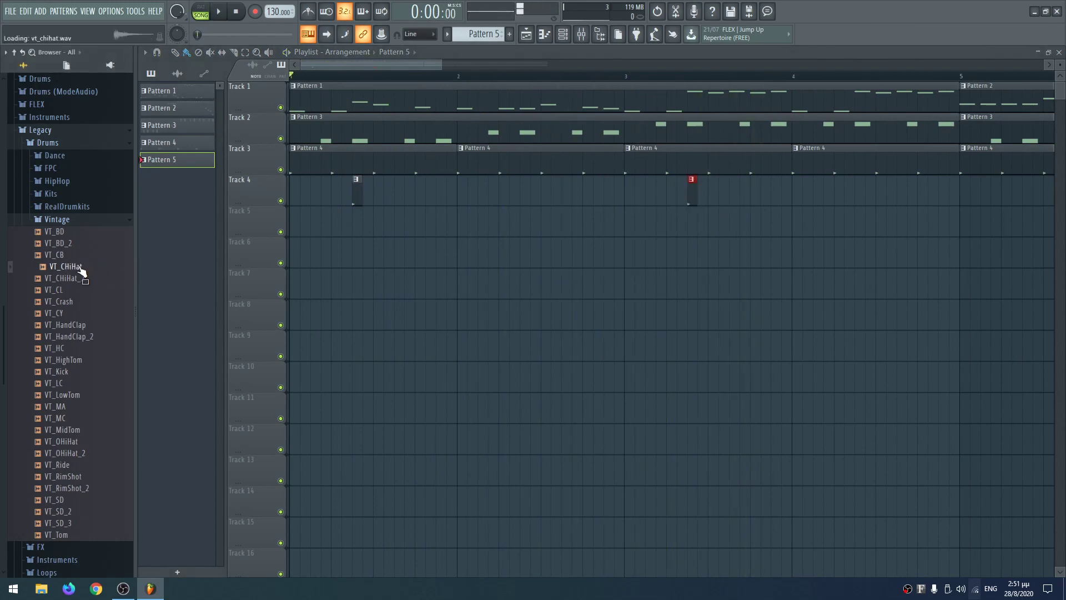
key("F6")
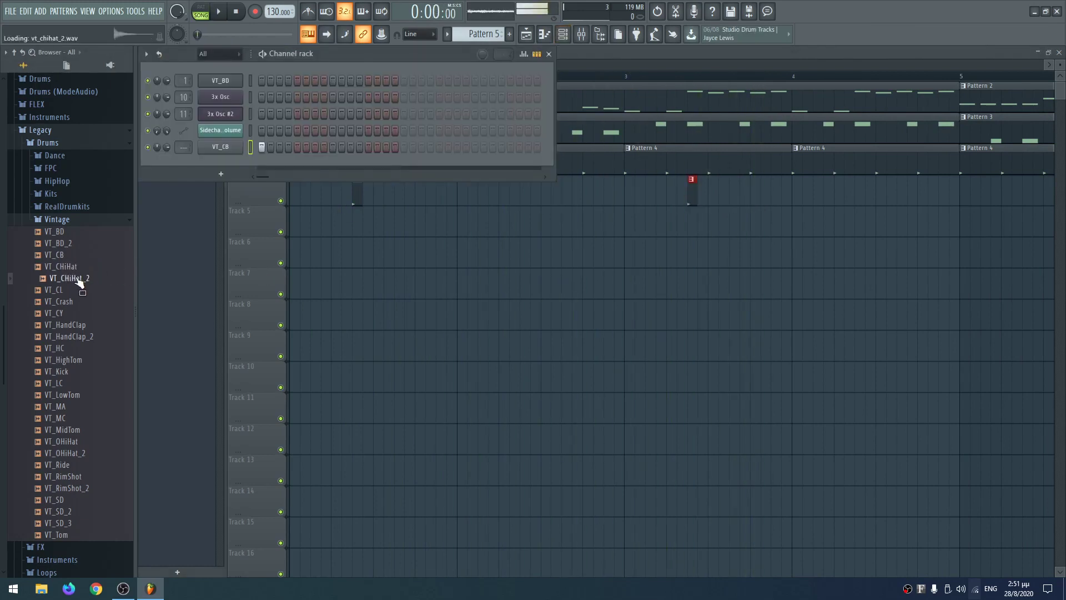
left_click(83, 441)
left_click(83, 453)
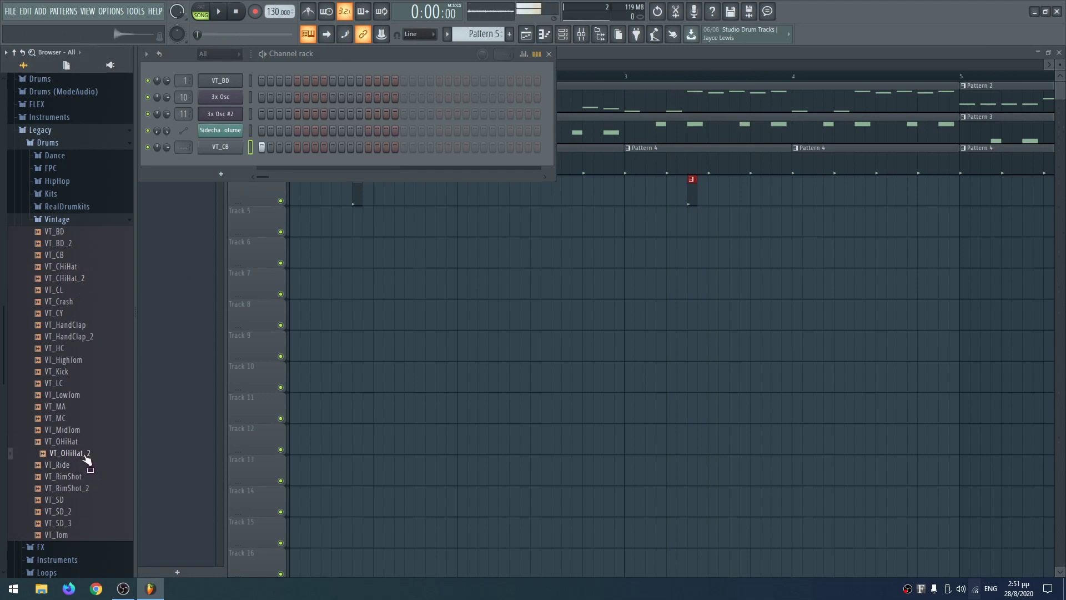
left_click_drag(87, 460, 232, 159)
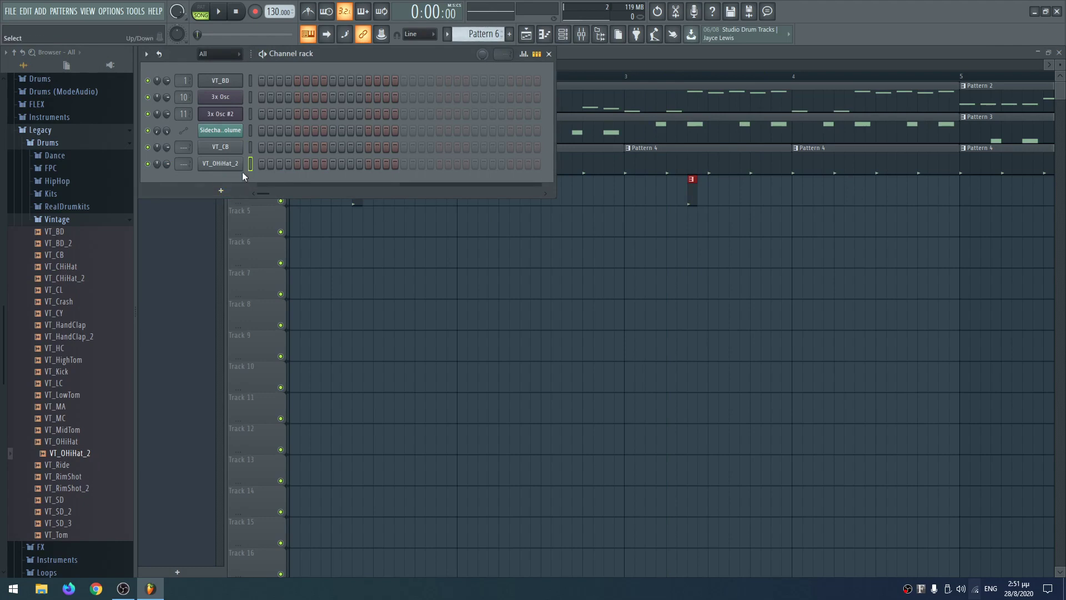
Step: Put VT_OHiHat_2 hits on steps 3, 7, 11 and 15 of Pattern 6 and paint Pattern 6 across bars 1 to 8 of Track 5
left_click_drag(216, 172, 75, 172)
key("F6")
scroll(512, 237, "down", 3)
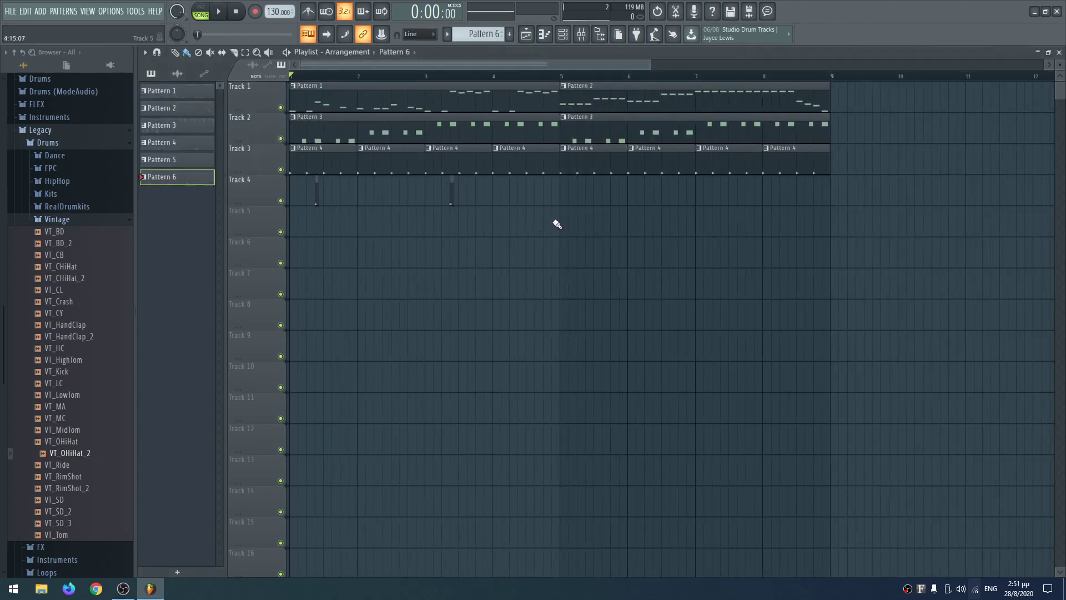
mouse_move(556, 224)
left_mouse_down()
mouse_move(767, 227)
mouse_move(968, 254)
mouse_move(920, 228)
left_mouse_up()
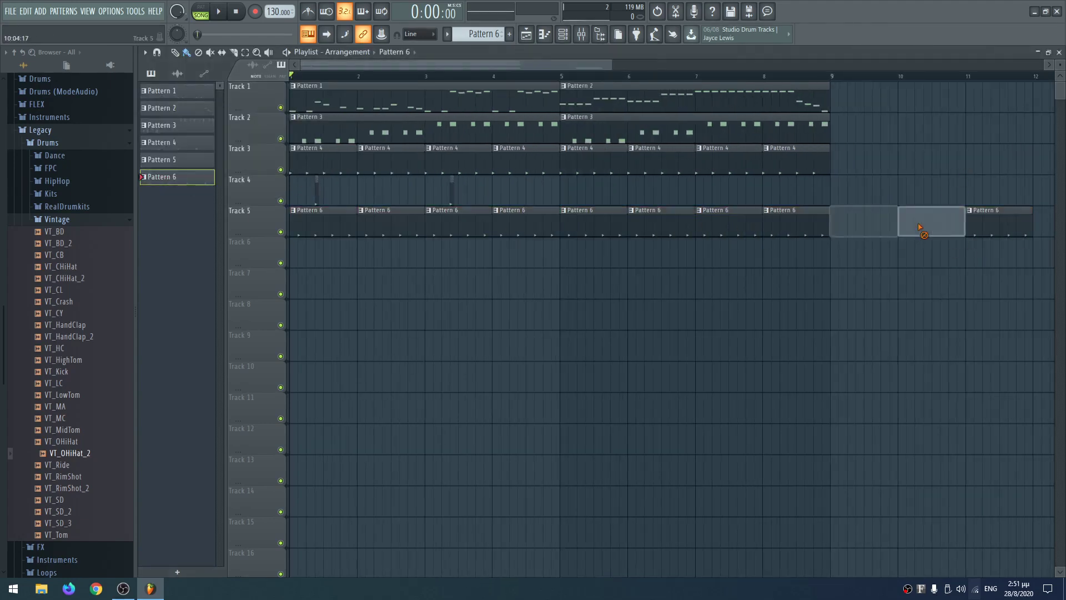
right_click(987, 227)
Step: Shorten the VT_OHiHat_2 sample's length, add a quick fade-out, and preview it in the arrangement
key("space")
key("F6")
key("space")
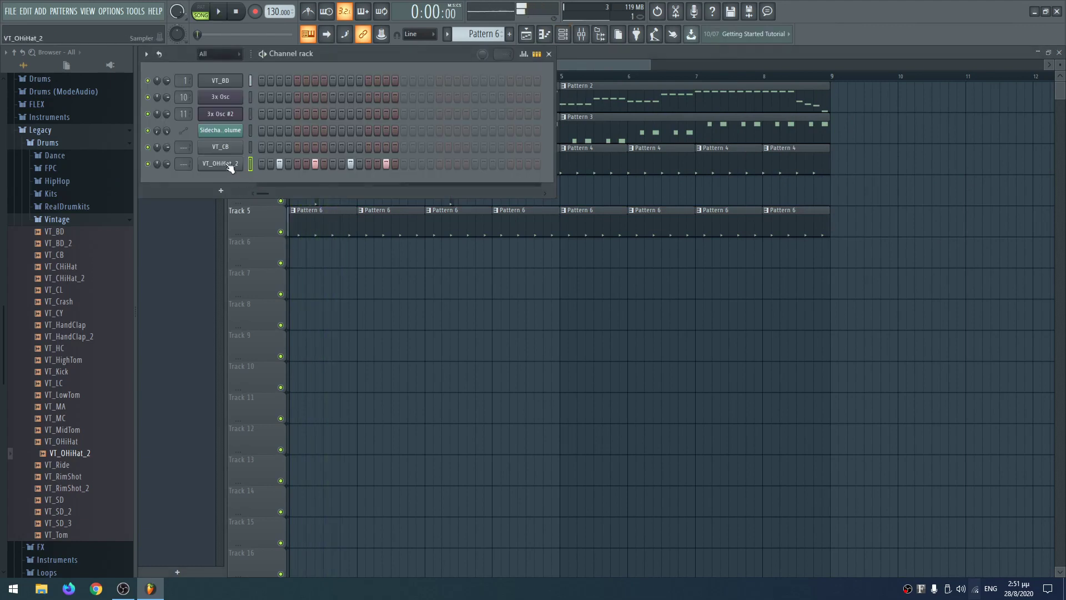
left_click(229, 165)
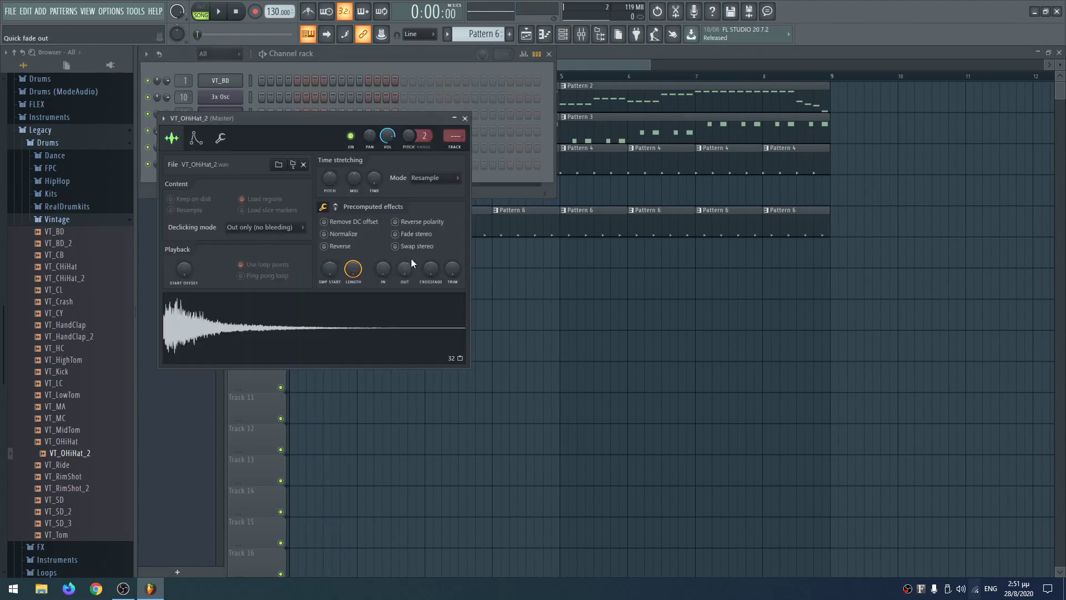
left_click_drag(353, 269, 403, 256)
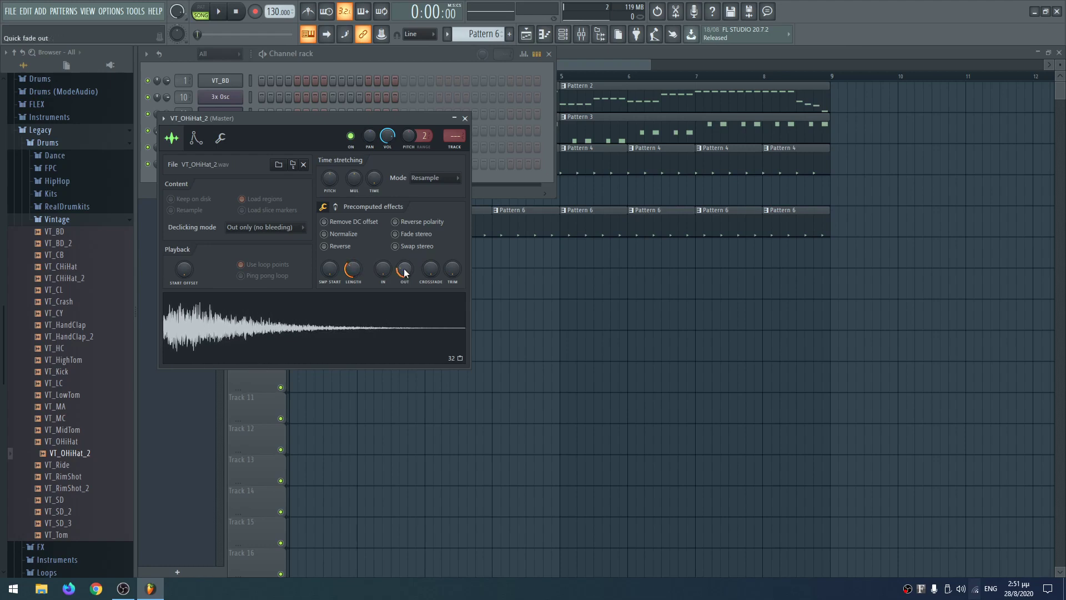
key("space")
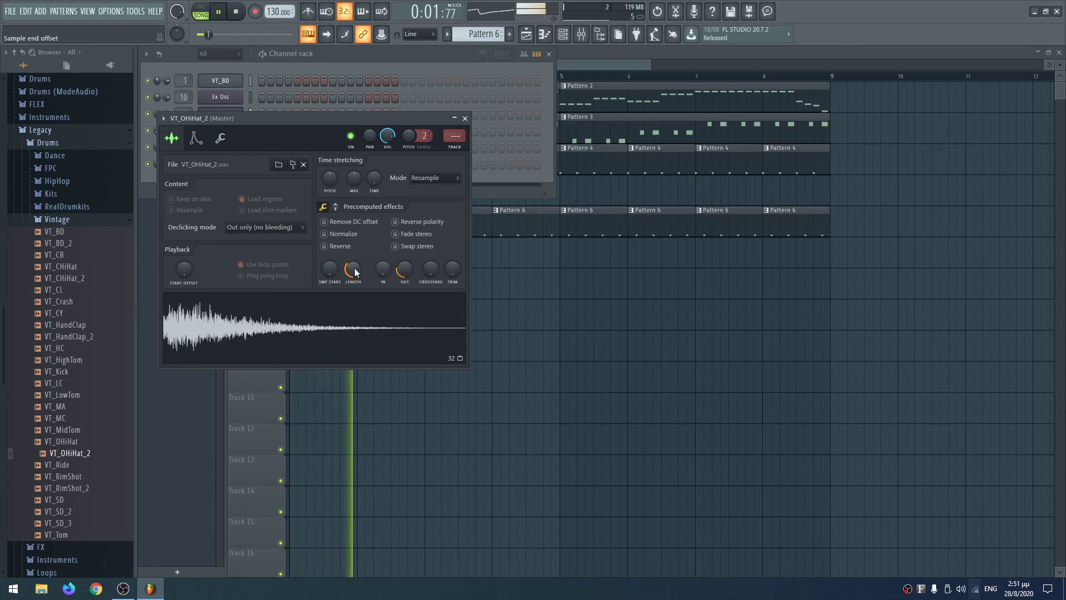
left_click(467, 118)
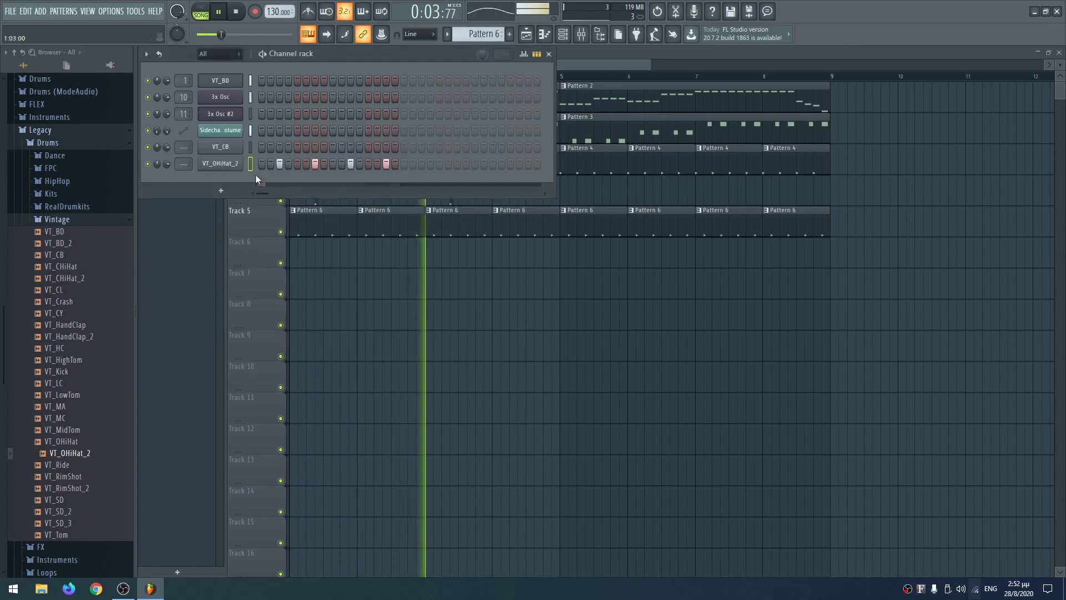
Step: Try lower root notes for the VT_OHiHat_2 channel, including A4, and set it to B4 while previewing the arrangement
left_click(220, 161)
key("space")
left_click(196, 138)
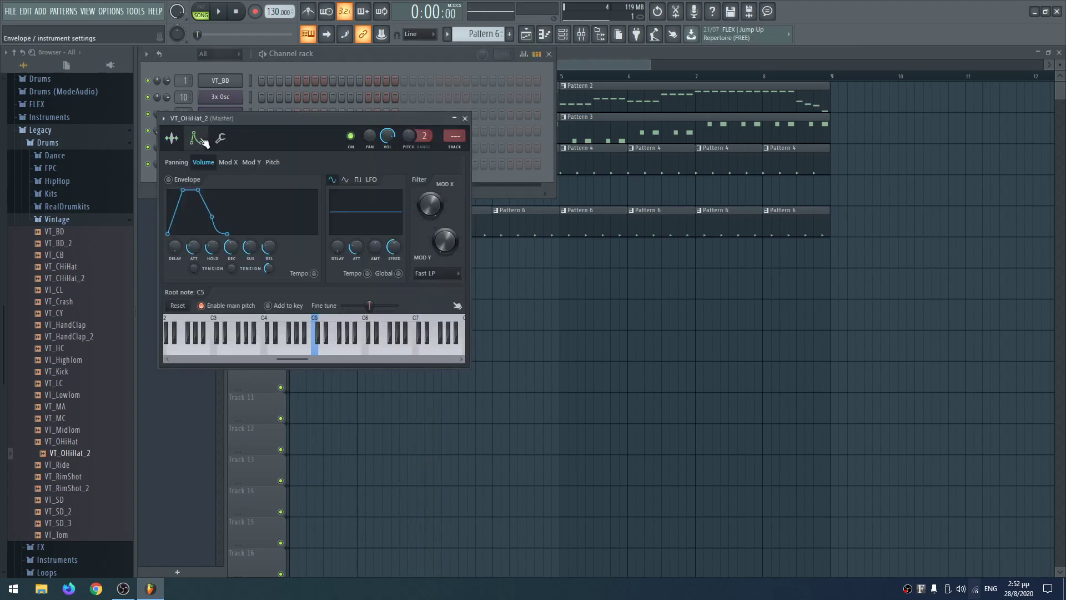
left_click(310, 321)
right_click(310, 322)
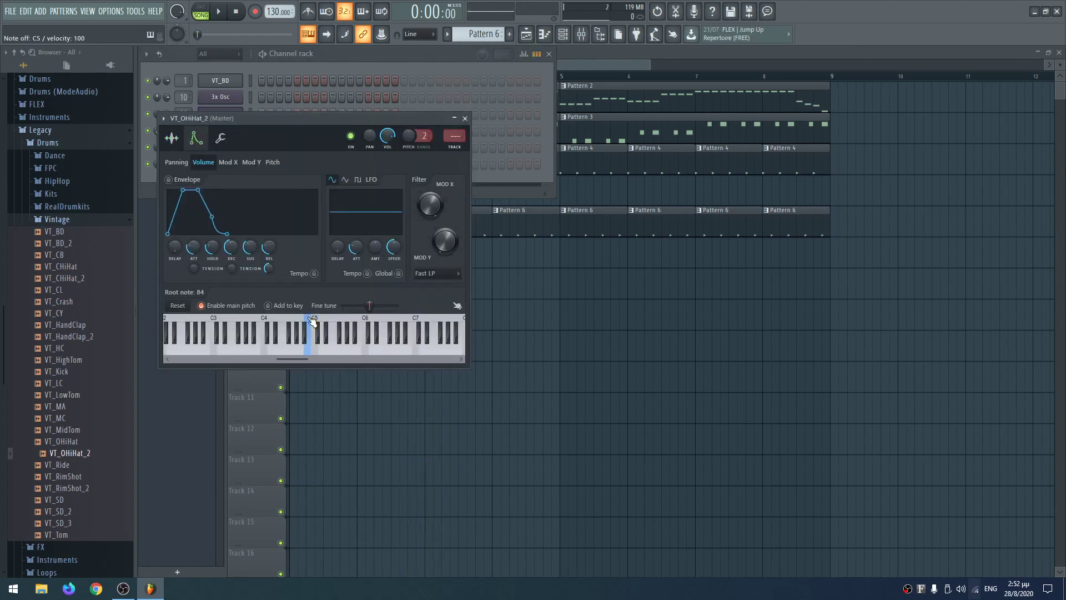
right_click(290, 322)
right_click(303, 322)
right_click(305, 321)
key("space")
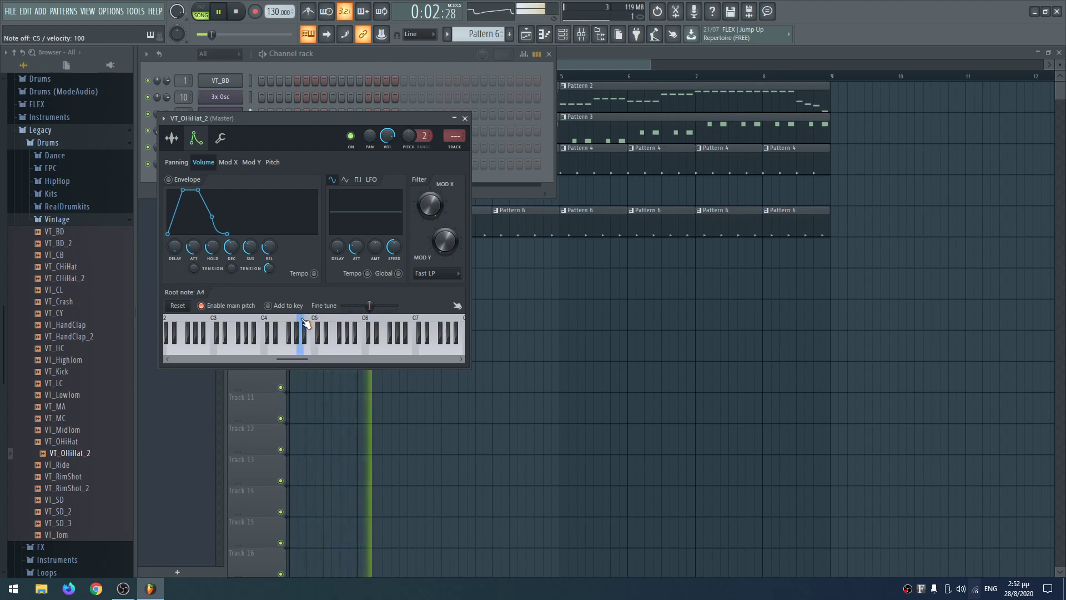
right_click(309, 320)
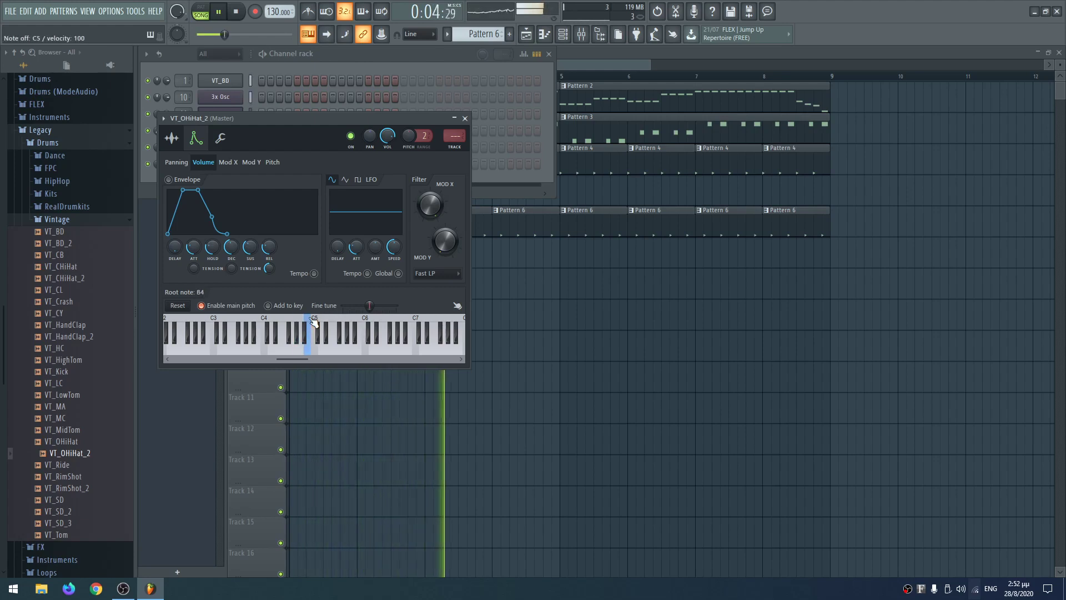
left_click(465, 119)
key("space")
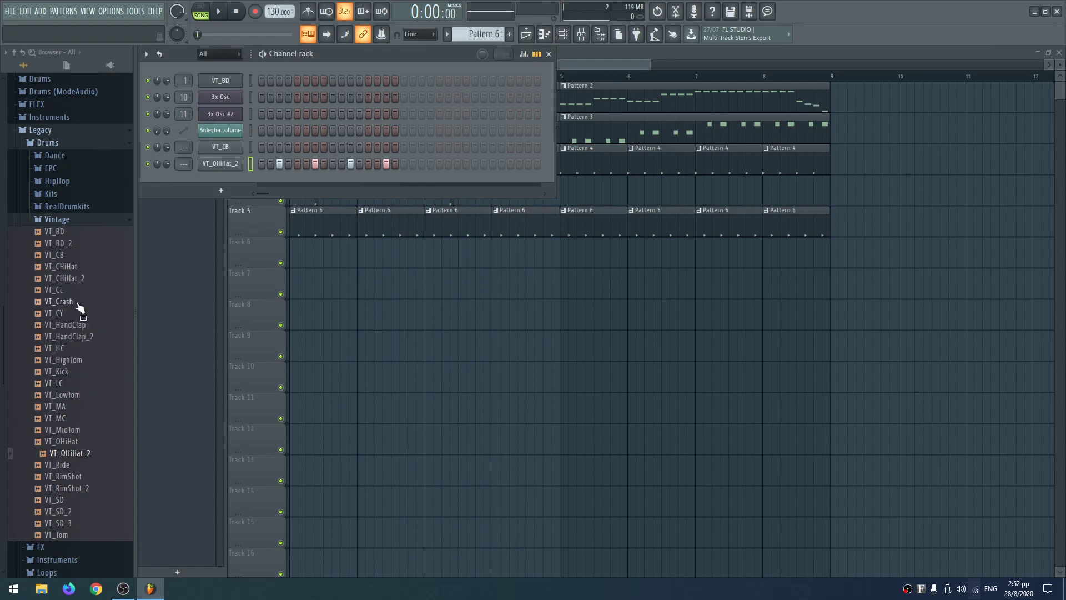
Step: Audition VT_HandClap_2, add VT_HandClap as a channel instead, and give it a hit on step 5 of a new Pattern 7
left_click(86, 337)
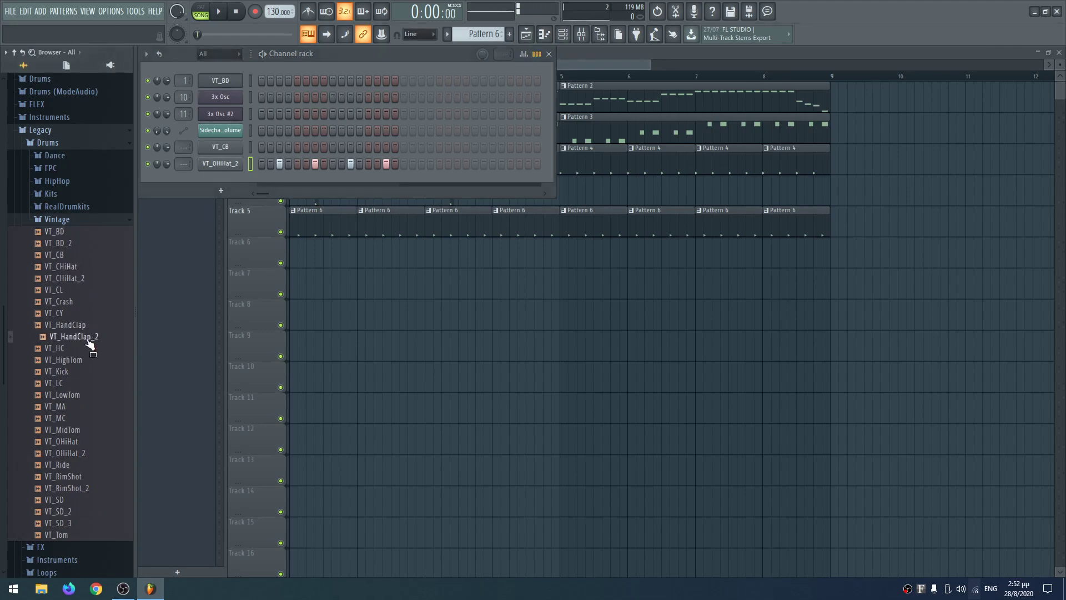
left_click_drag(75, 325, 233, 178)
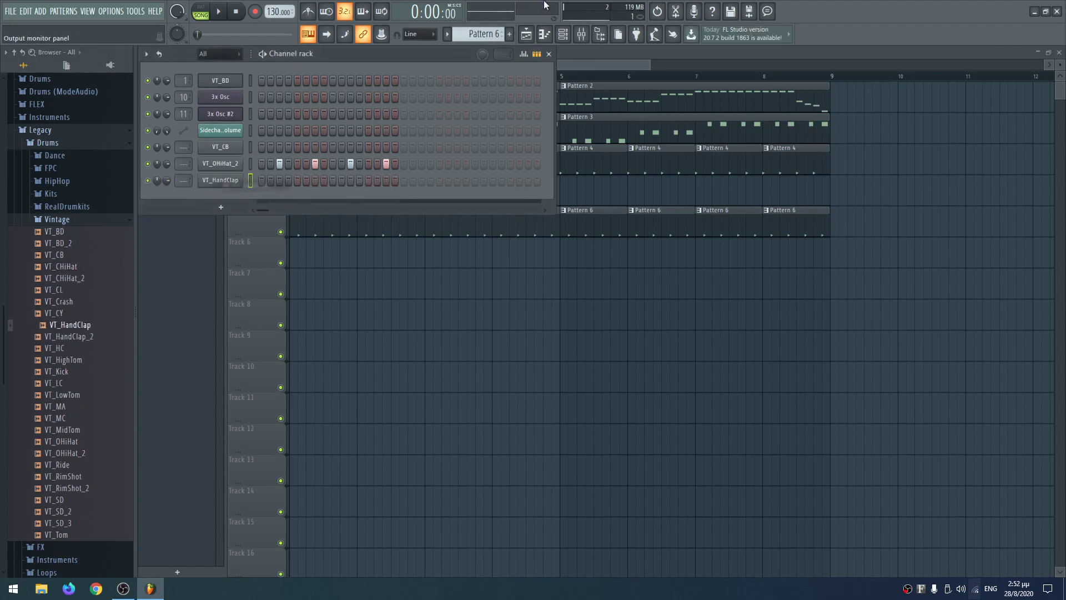
left_click(509, 33)
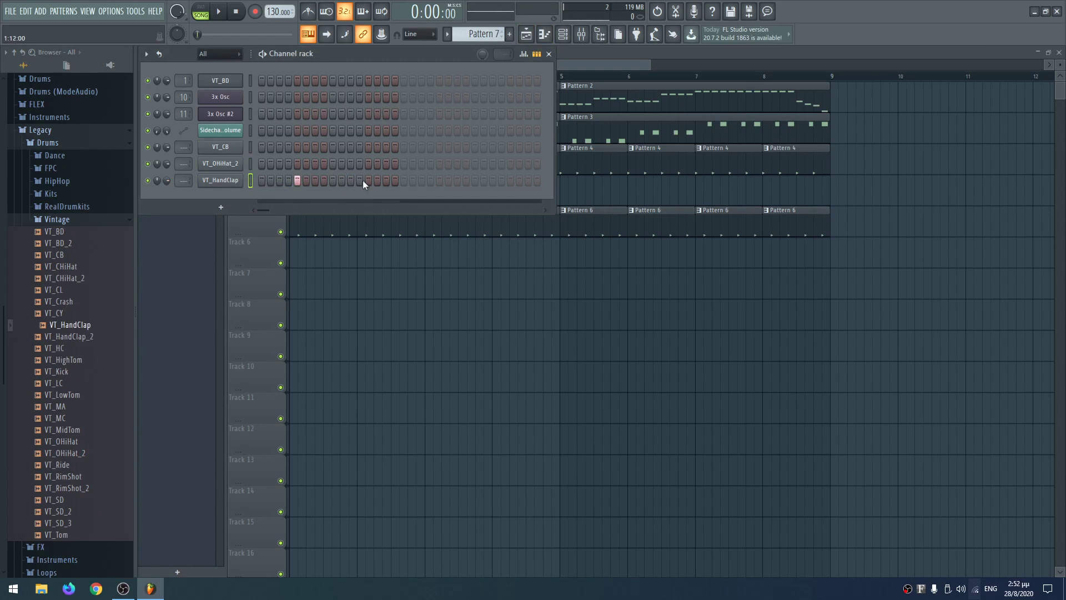
key("F6")
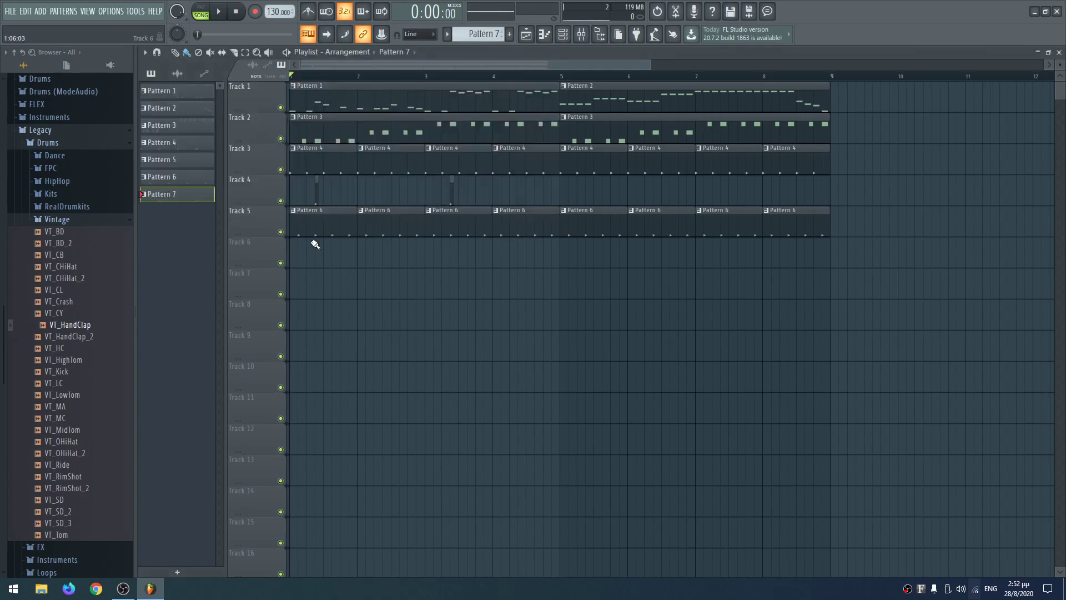
Step: Paint Pattern 7 across bars 1 to 8 of Track 6 and preview the arrangement while checking the mixer levels
left_click_drag(295, 257, 859, 272)
key("space")
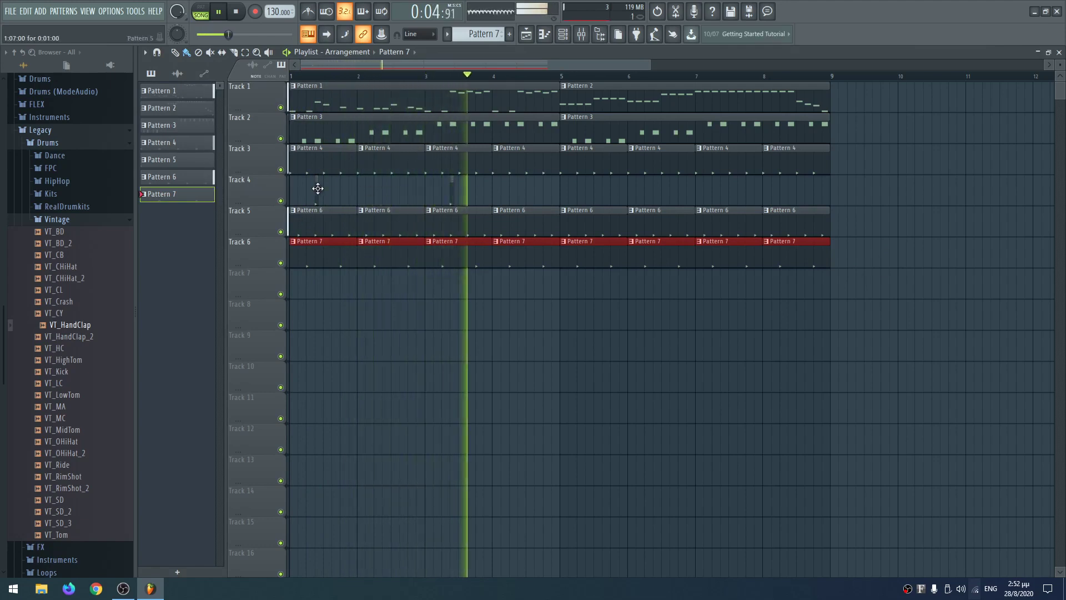
key("F9")
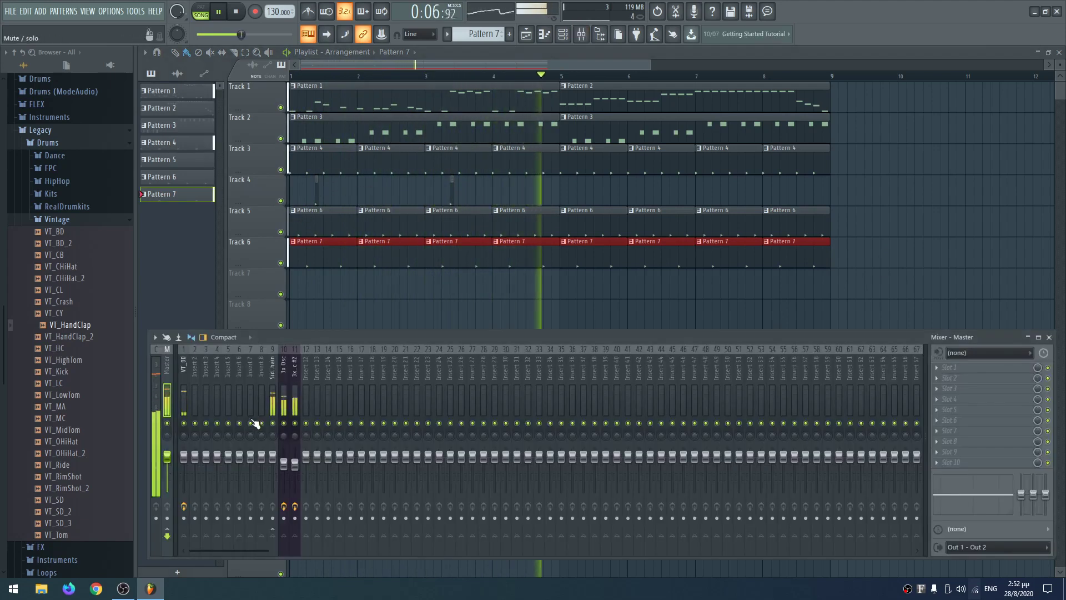
key("F9")
key("space")
key("F6")
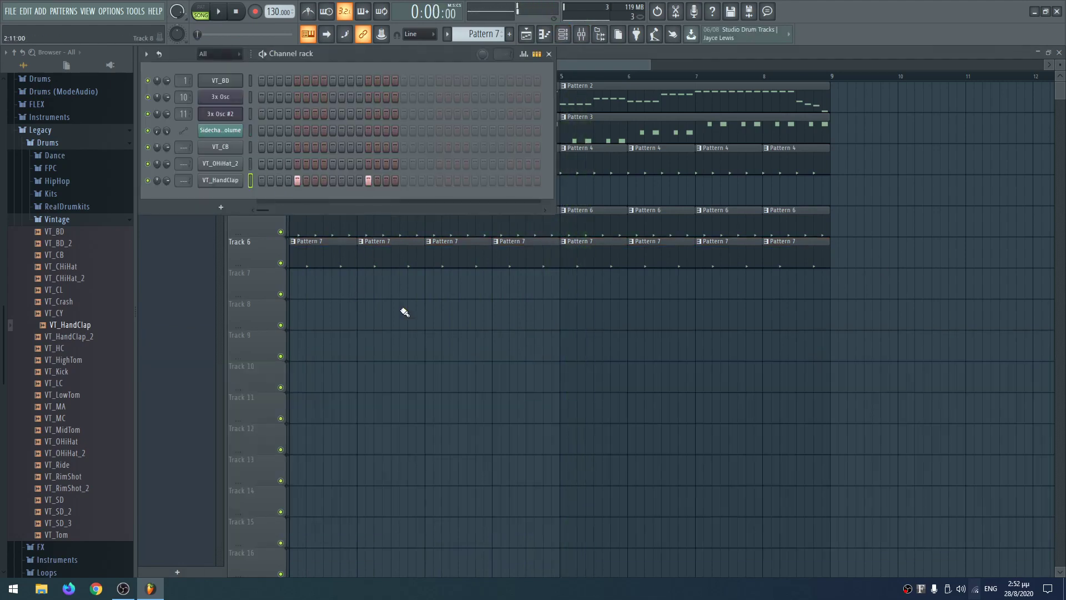
key("F6")
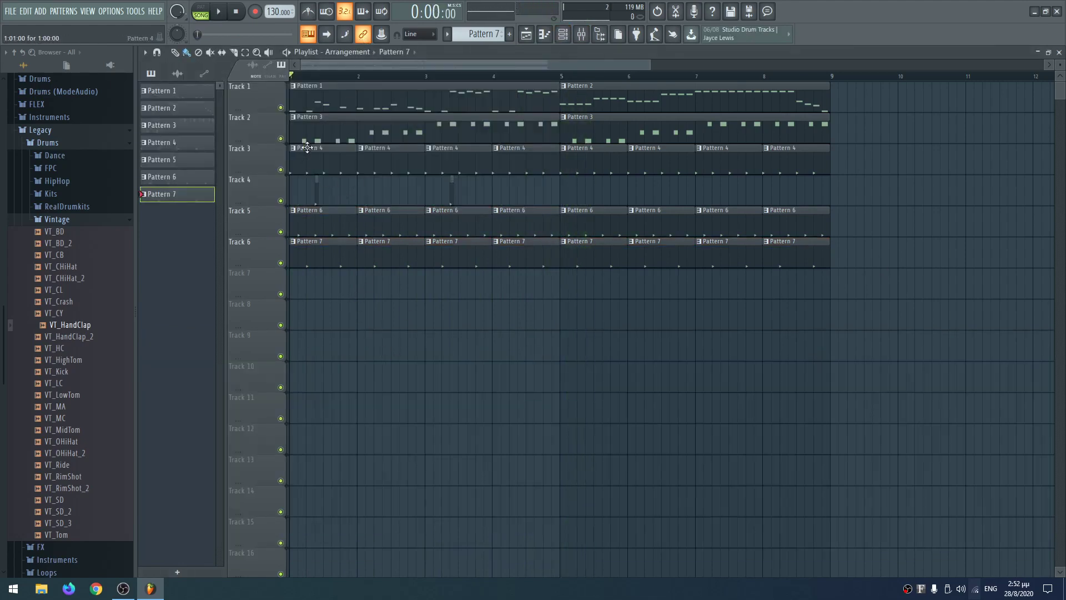
Step: Move the VT_OHiHat_2 hits in Pattern 6 from steps 3 and 11 to steps 4 and 12, and preview the arrangement
key("F6")
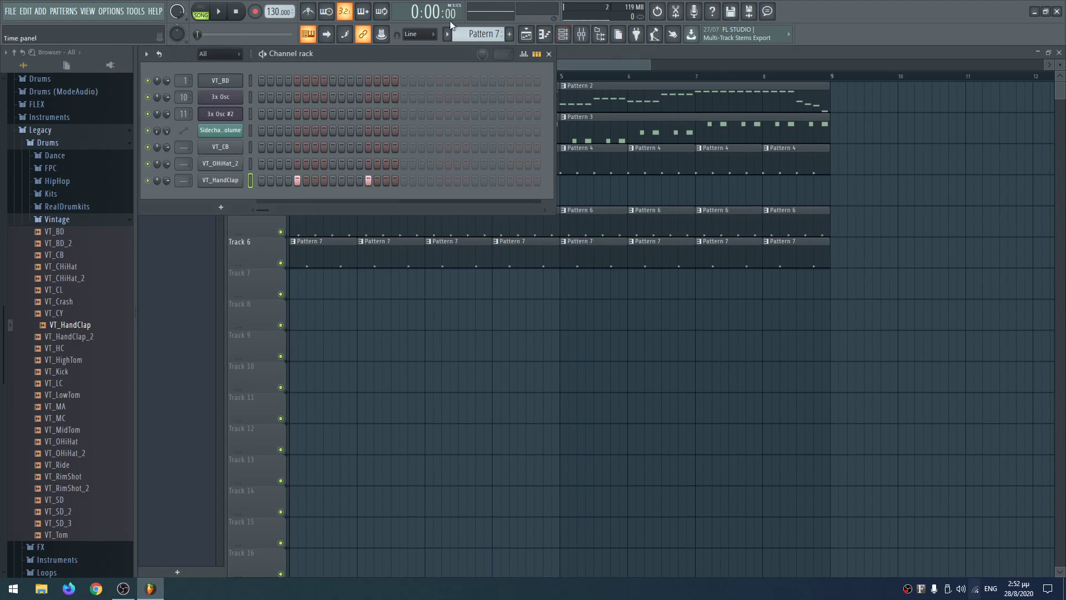
left_click_drag(479, 34, 479, 40)
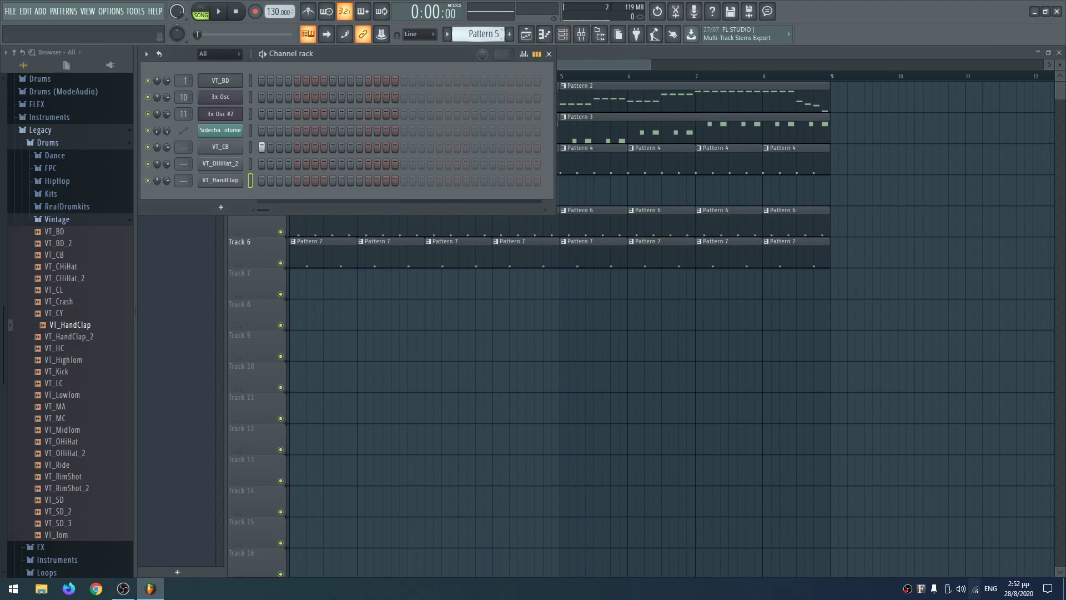
left_click(279, 163)
left_click(288, 164)
key("space")
left_click(350, 164)
left_click(359, 164)
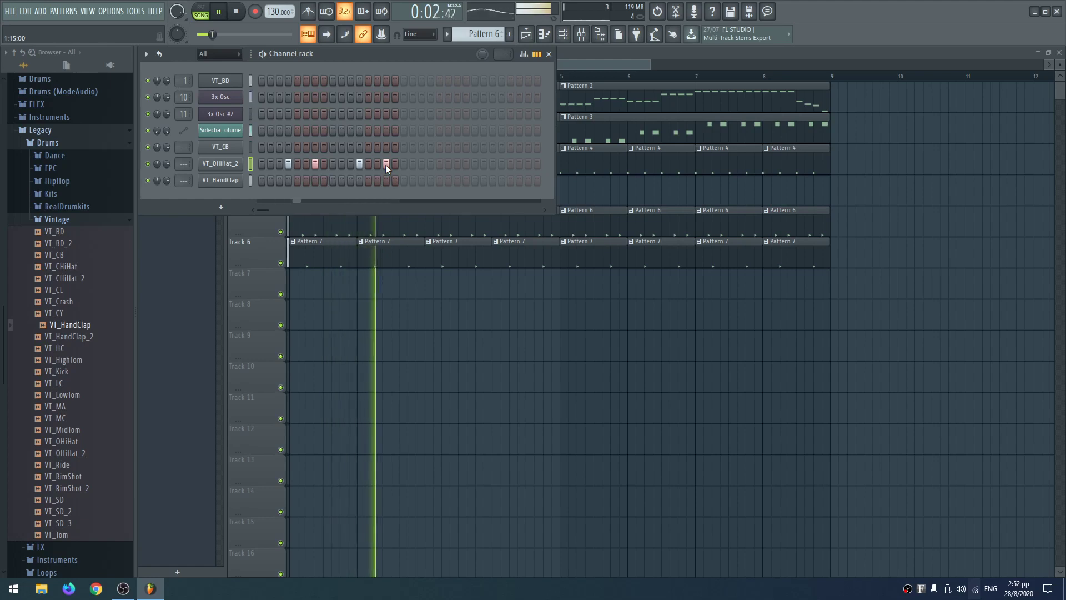
key("F6")
key("space")
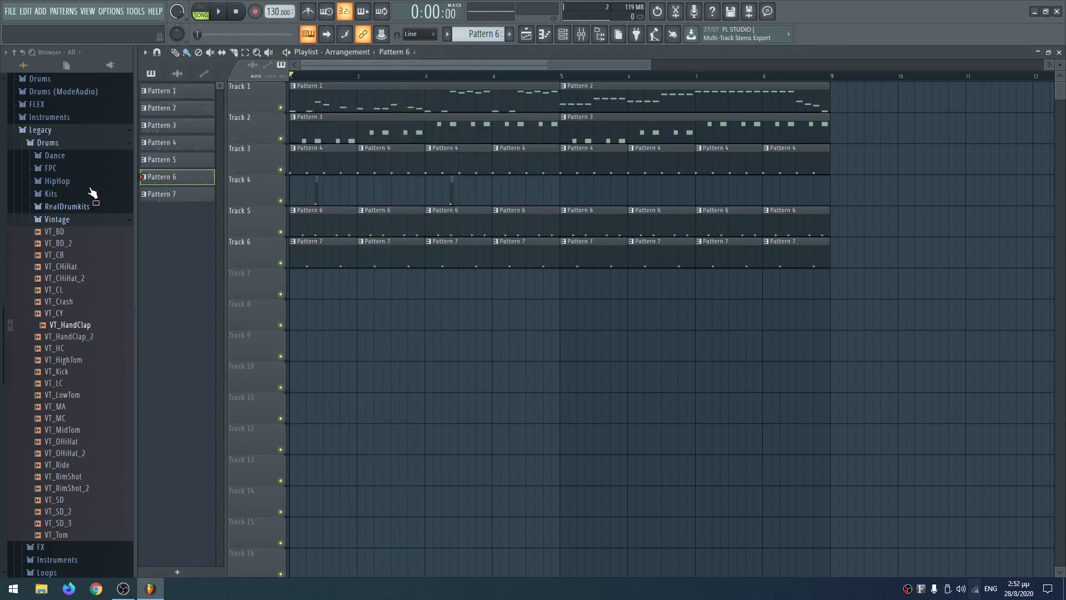
Step: Add VT_CHiHat as a channel and fill Pattern 6 with closed hits on every step except 4, 7, 12 and 15
key("F6")
left_click_drag(82, 267, 312, 156)
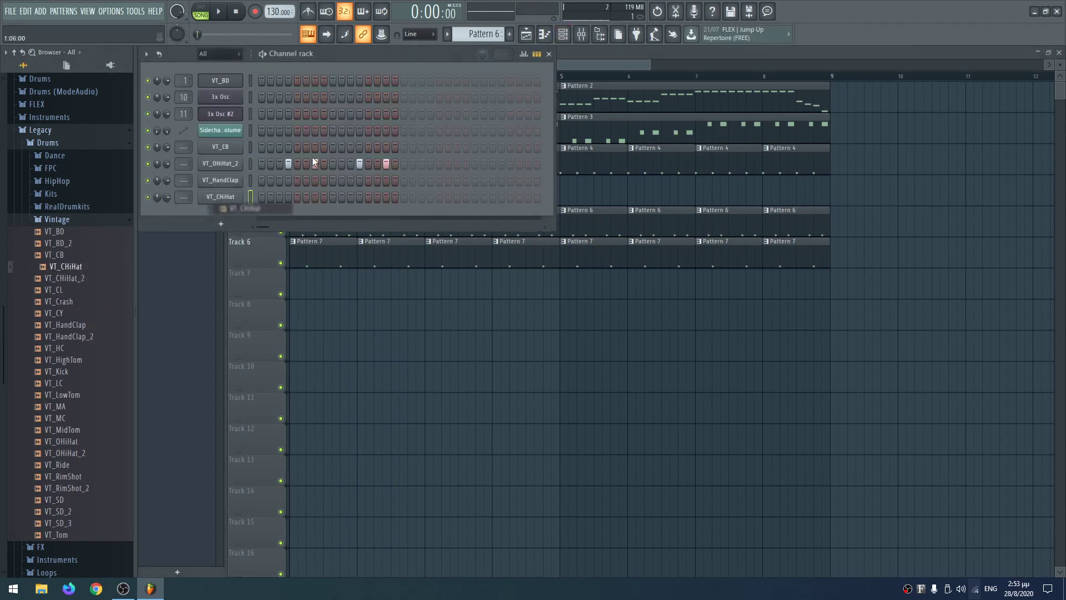
left_click(315, 163)
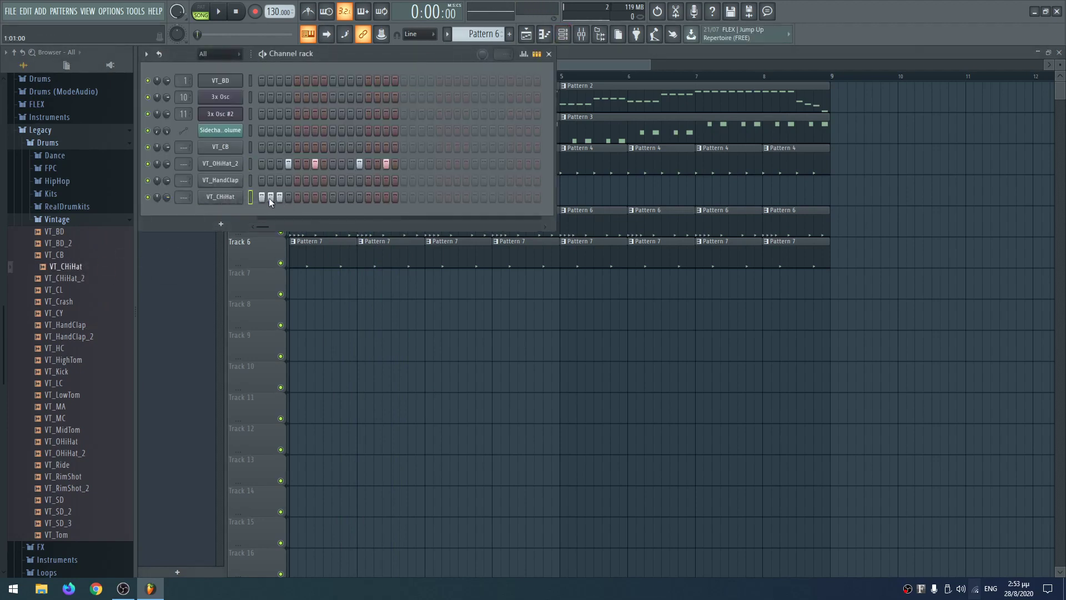
left_click_drag(321, 197, 375, 198)
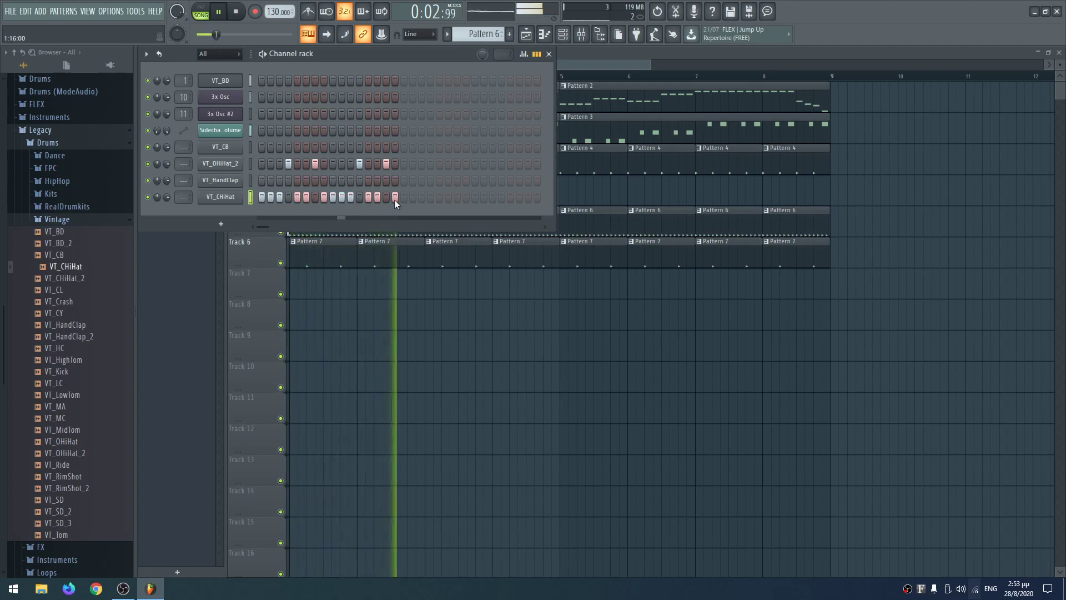
Step: Select the VT_CB, VT_OHiHat_2, VT_HandClap and VT_CHiHat channels and route them to consecutive mixer tracks starting from Insert 2
right_click(234, 196)
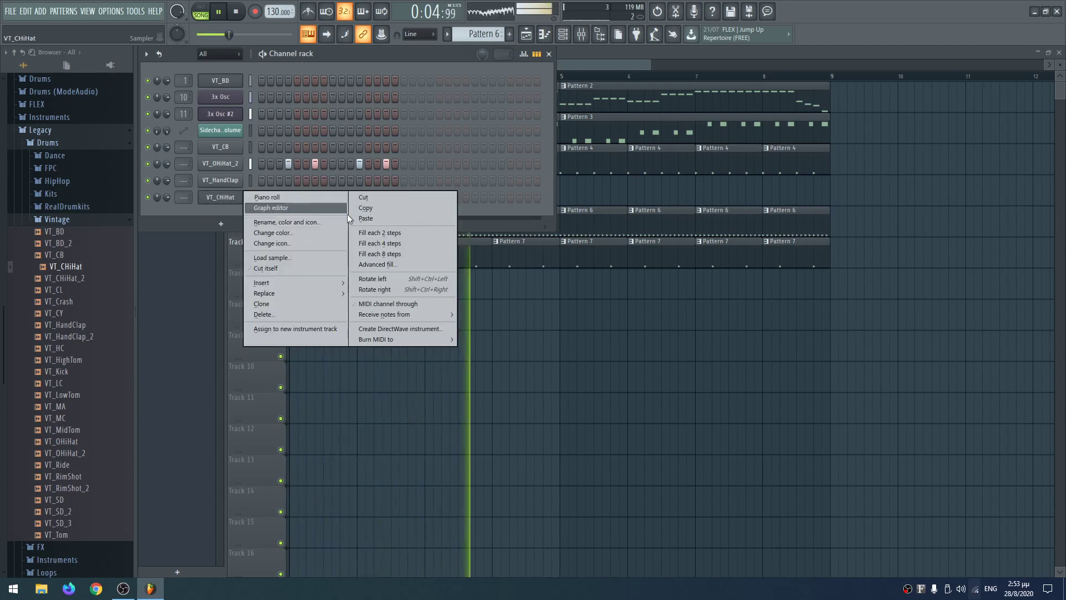
left_click(249, 162)
key("space")
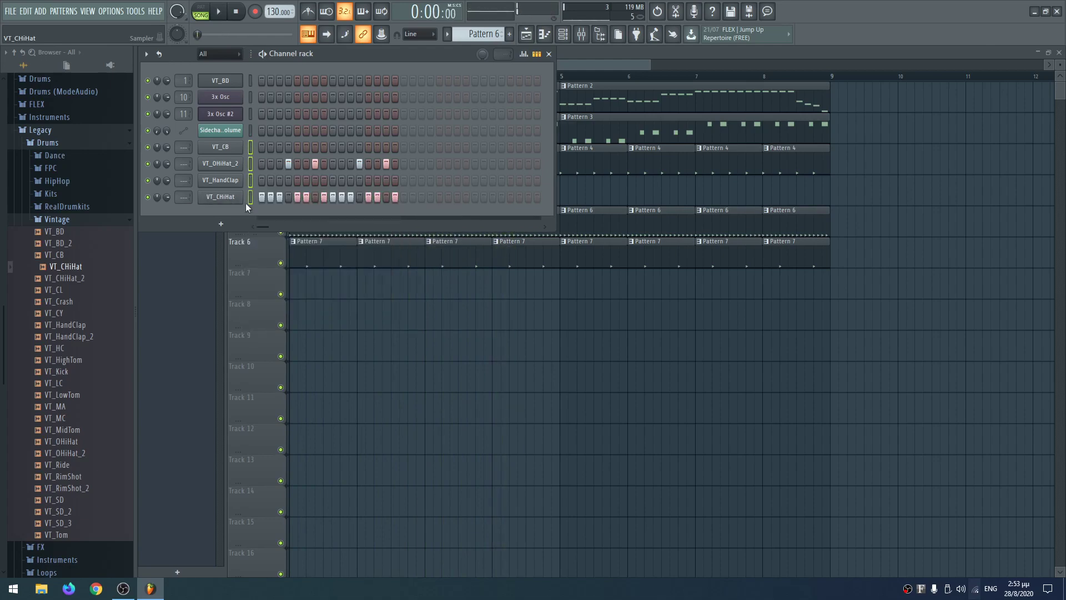
key("F9")
right_click(182, 374)
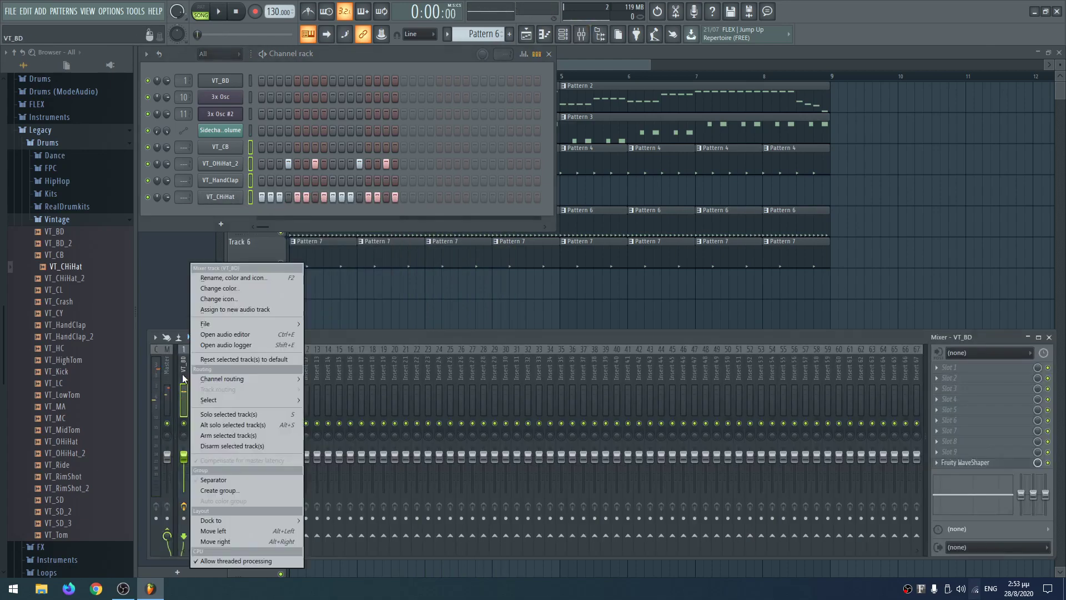
mouse_move(245, 378)
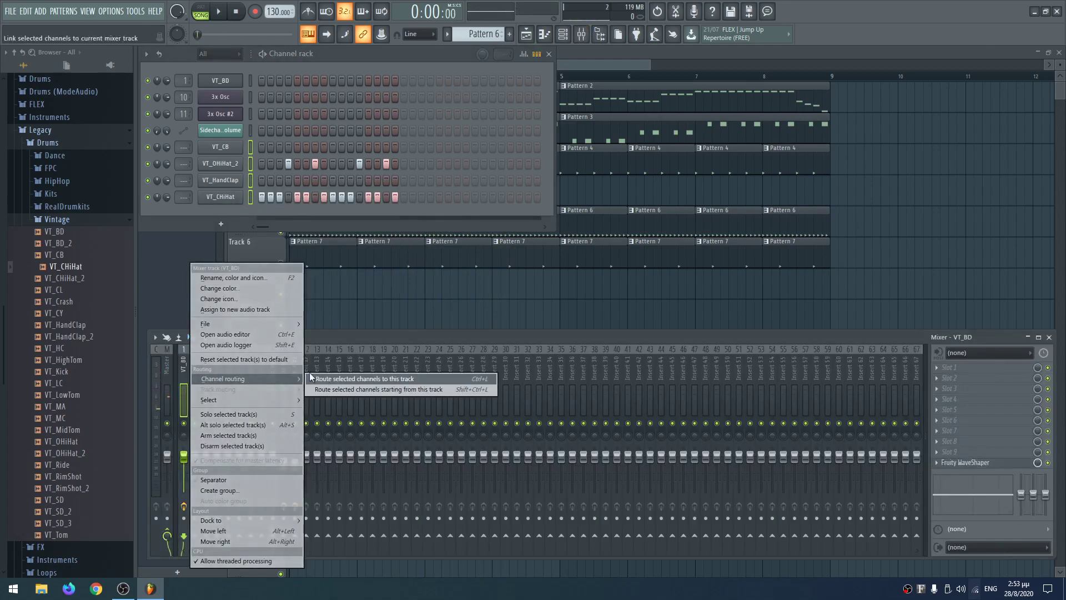
left_click(258, 358)
right_click(194, 382)
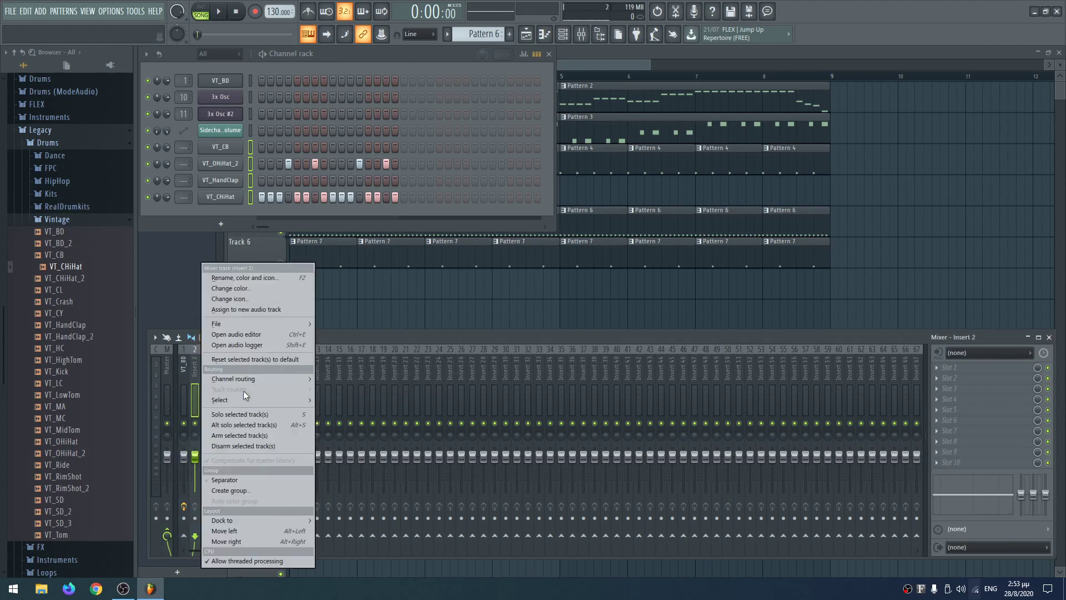
left_click(333, 389)
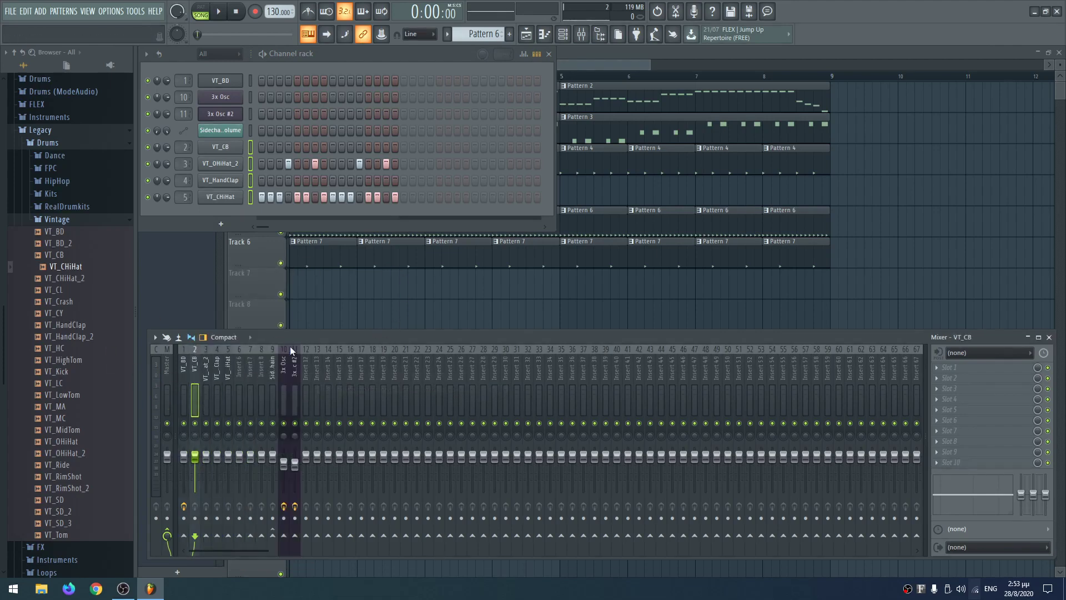
Step: Lower the VT_OHiHat_2 and VT_CHiHat mixer levels during playback, listening to the balance in the arrangement
key("space")
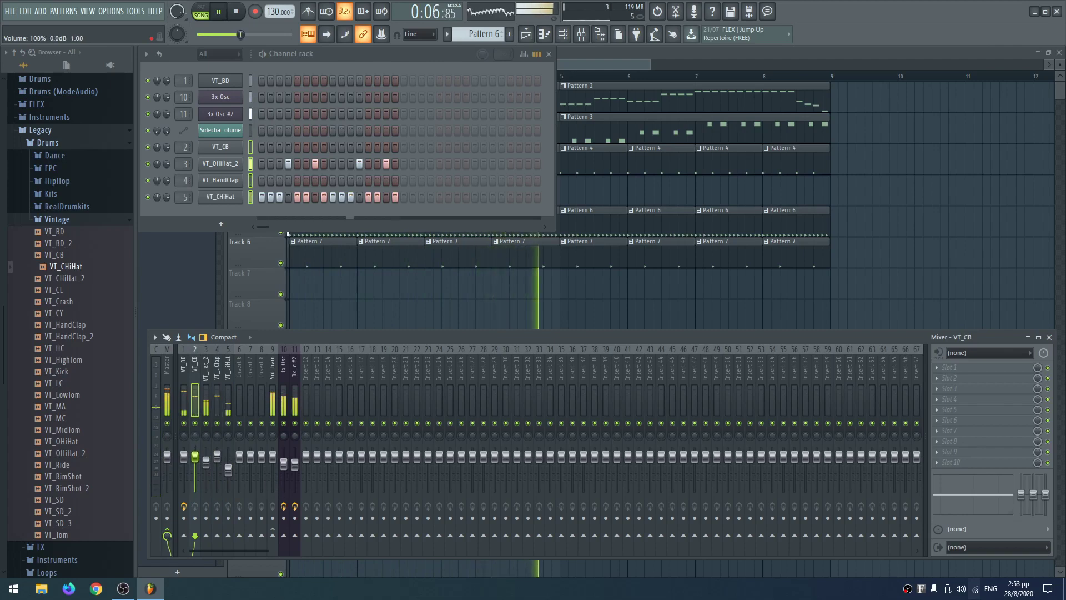
key("F5")
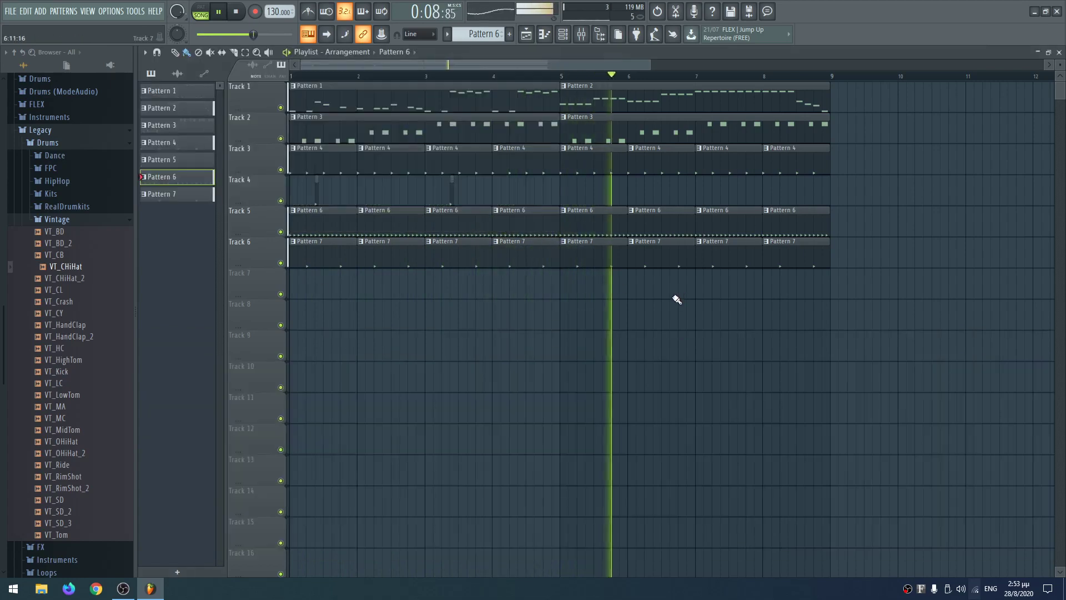
key("space")
Step: Create automation clips for the 3x Osc channel's filter frequency (Mod X) and filter bandwidth (Mod Y)
key("F6")
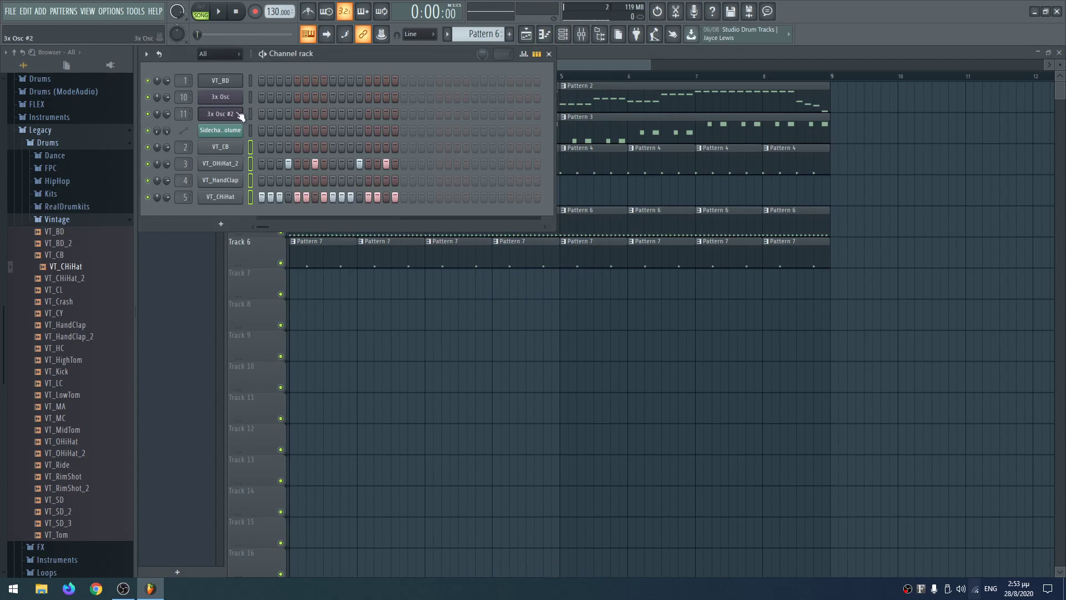
left_click(227, 98)
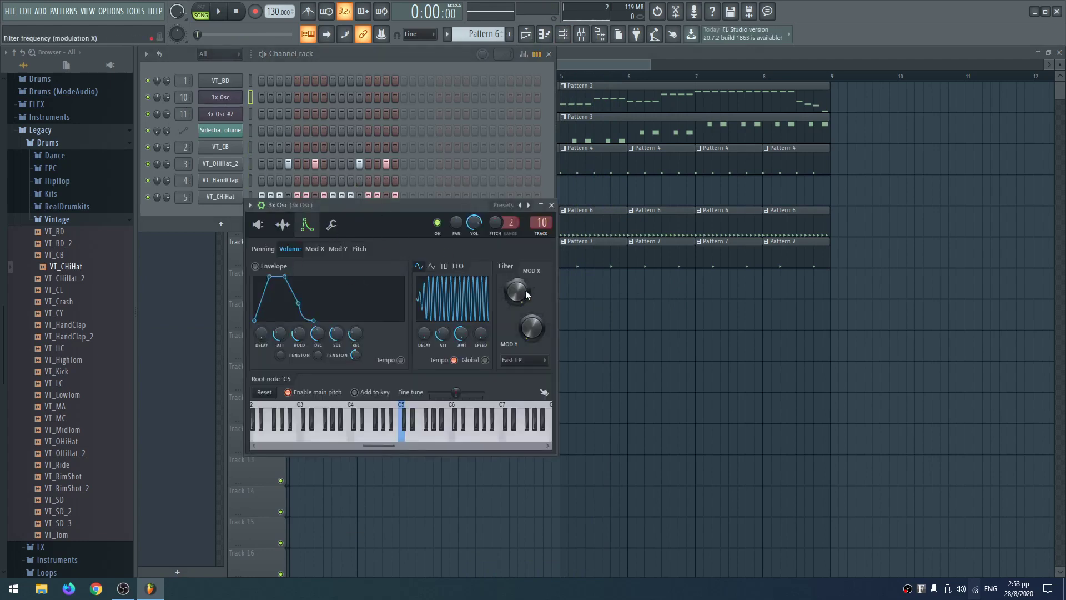
right_click(521, 329)
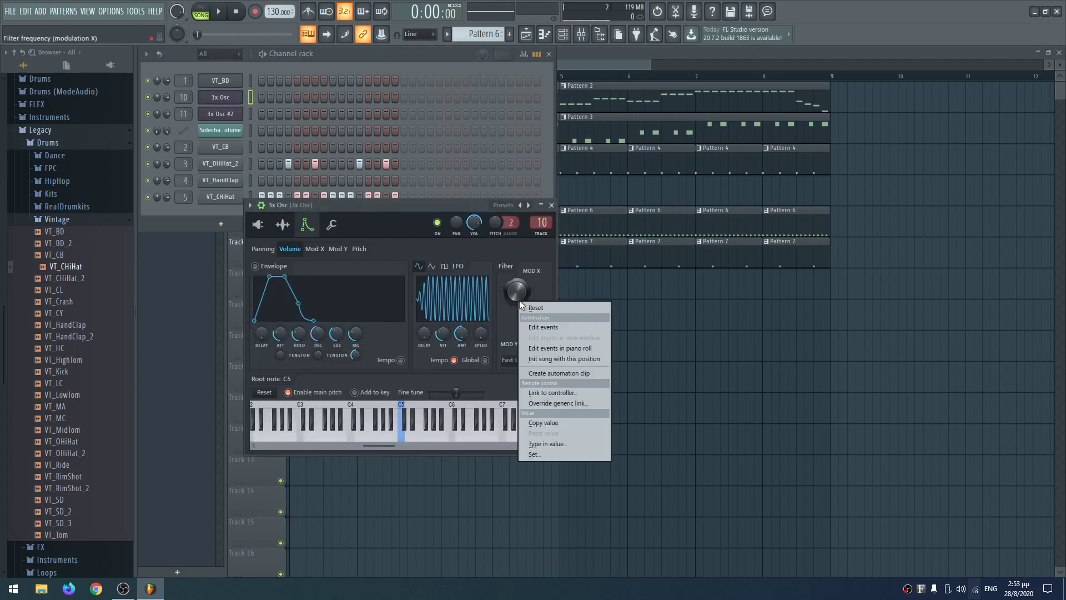
left_click(555, 376)
right_click(539, 333)
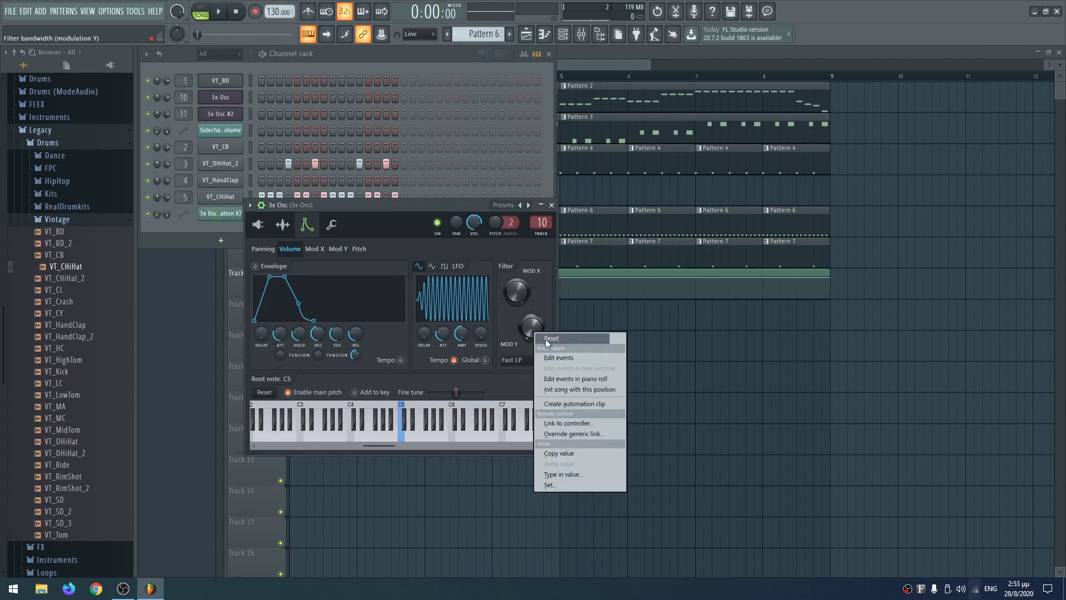
left_click(579, 403)
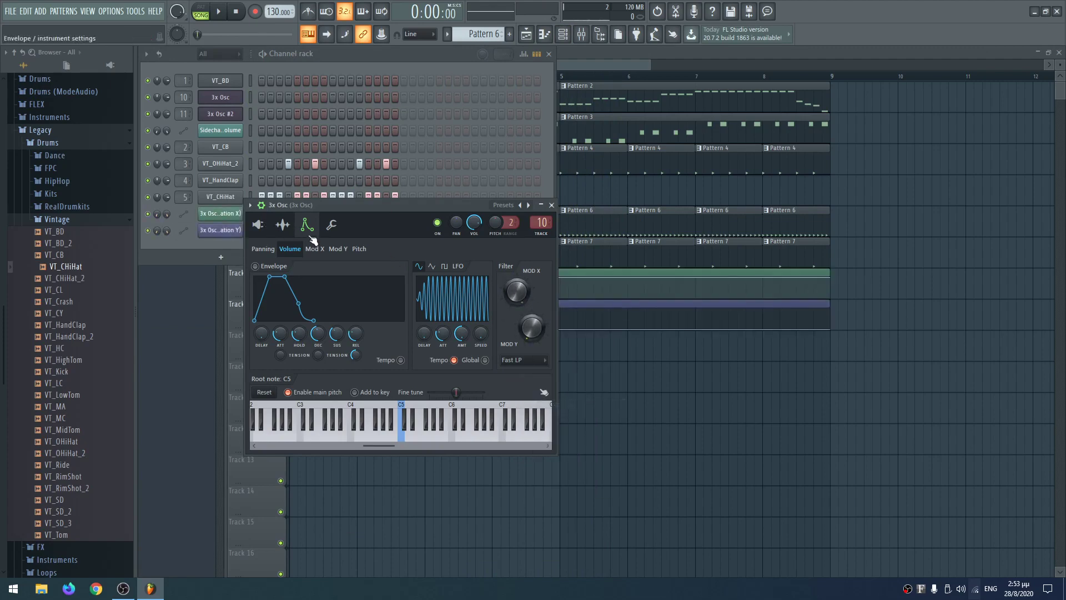
left_click(694, 402)
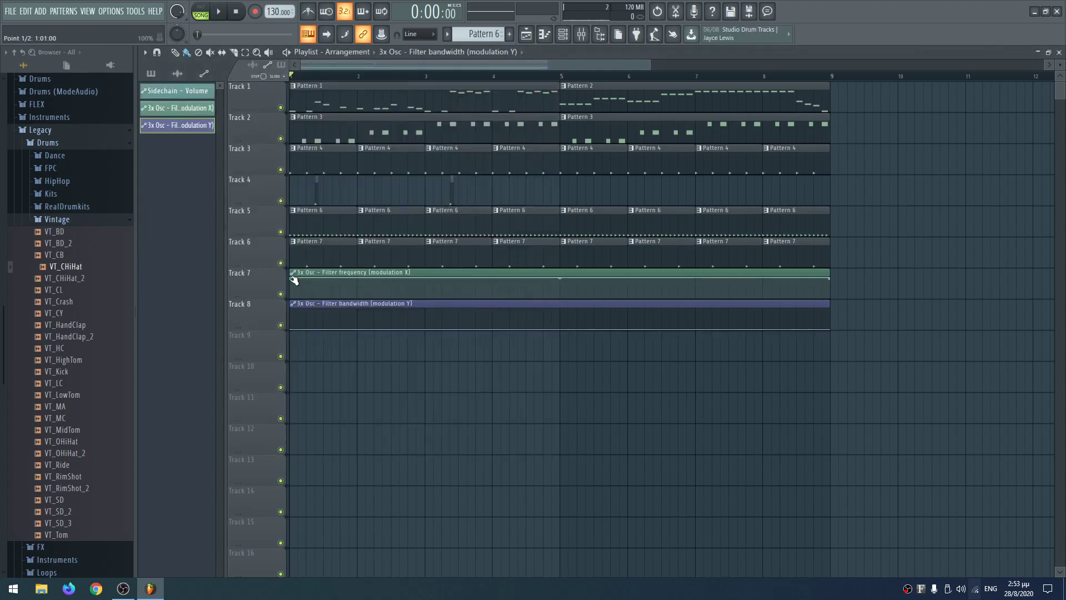
Step: Shape the filter frequency clip on Track 7 to rise in a curve from the bottom at bar 1 to its upper level at bar 5
left_click_drag(293, 278, 292, 296)
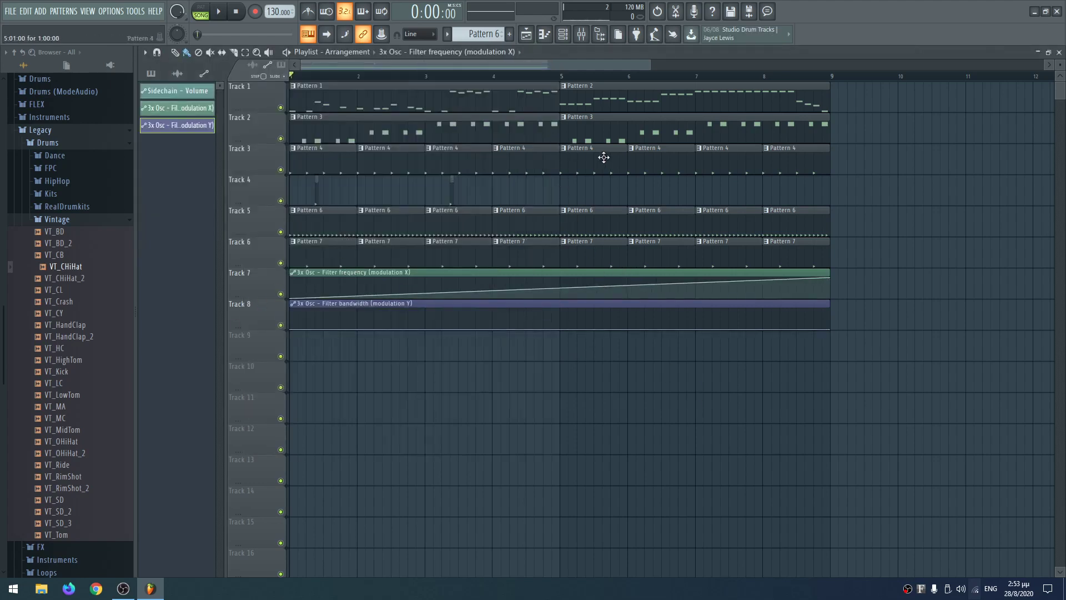
key("space")
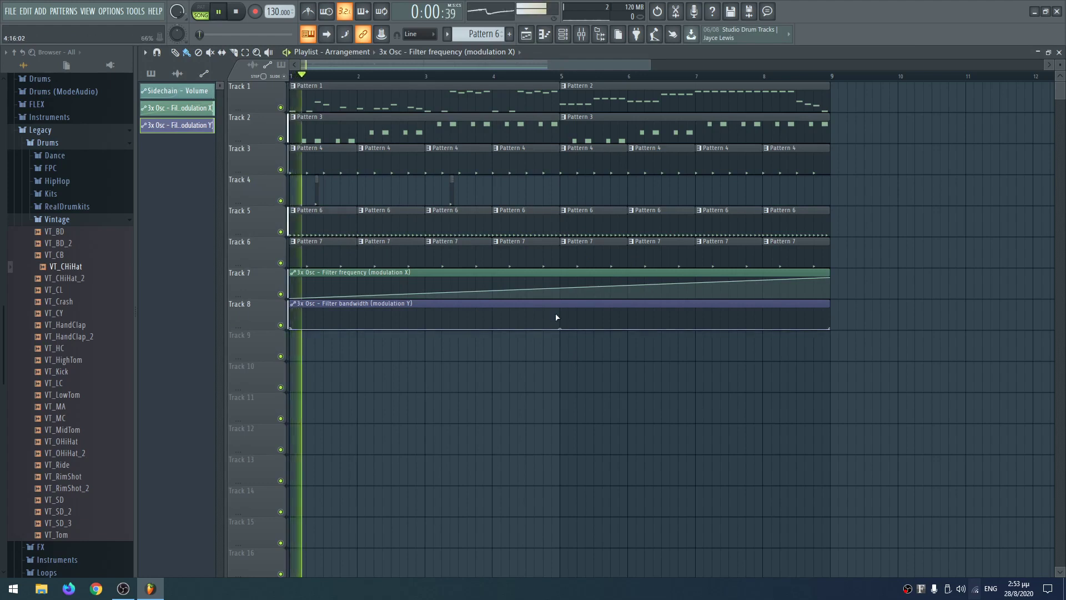
left_click_drag(560, 286, 560, 270)
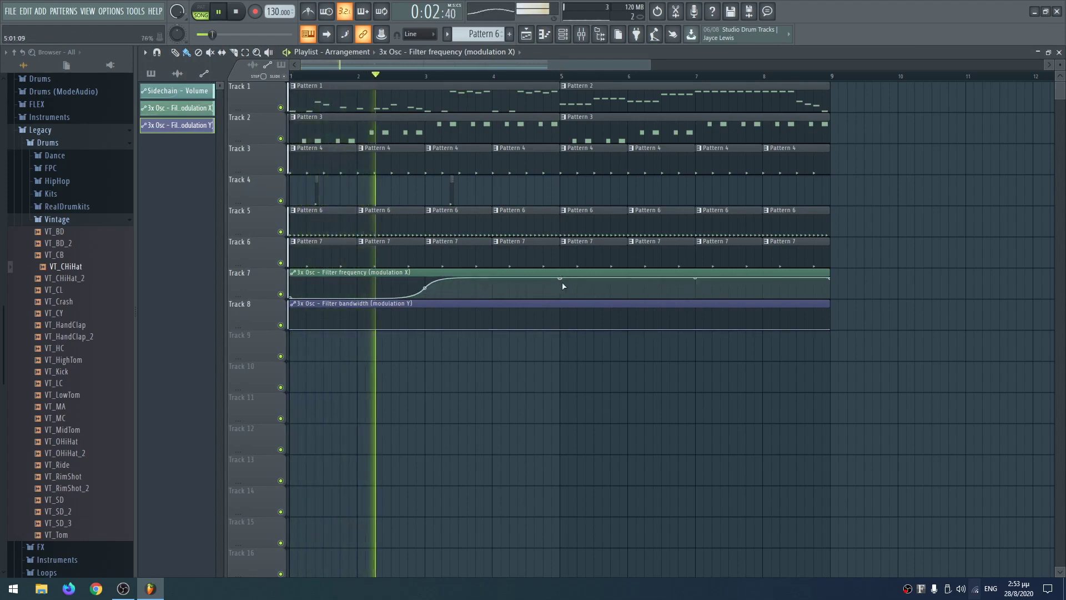
right_click(559, 277)
left_click(589, 339)
key("space")
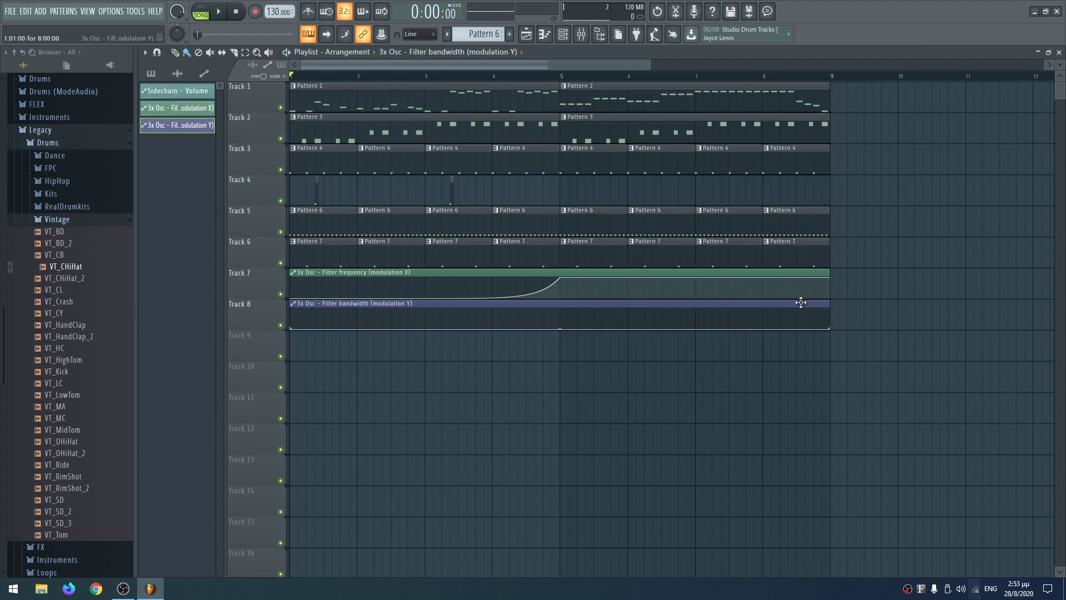
Step: Ramp the filter bandwidth clip down from bar 1 to bar 5, and straighten the filter frequency clip's rise during playback
right_click(827, 330)
left_click(868, 398)
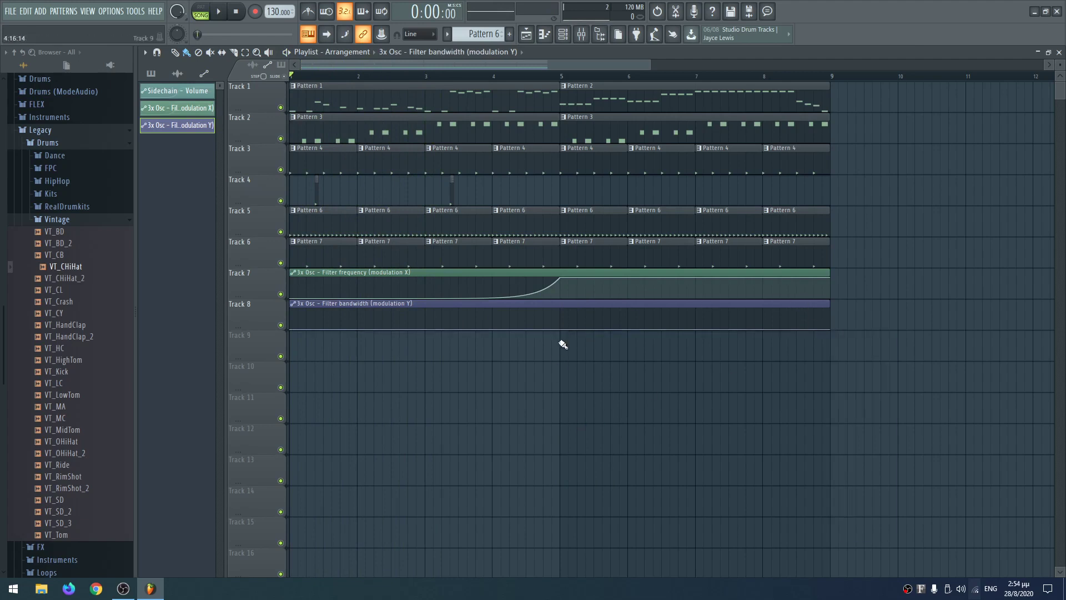
left_click_drag(561, 301, 550, 342)
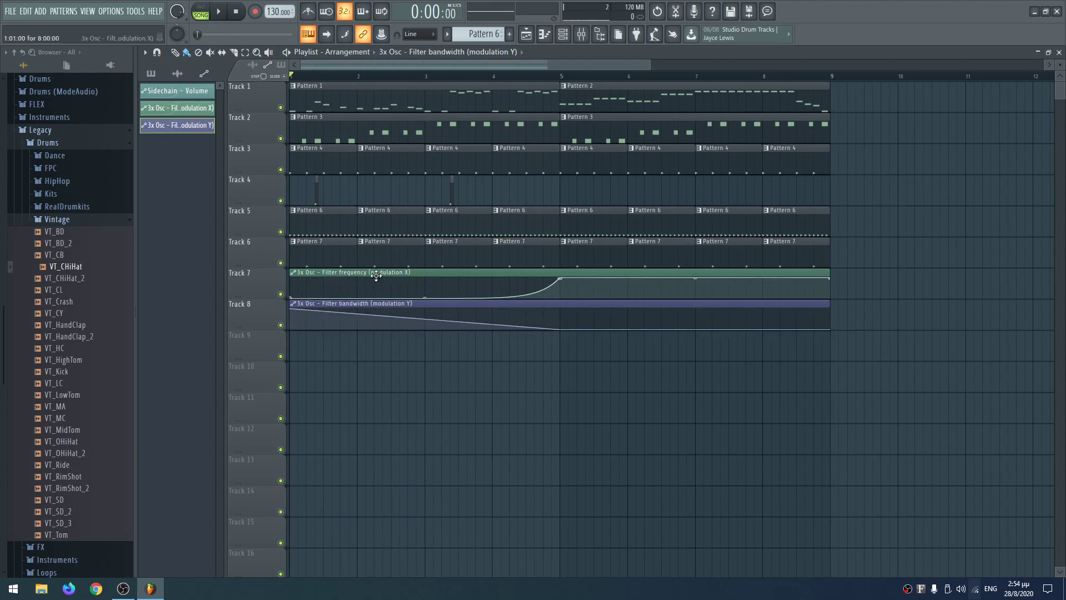
key("space")
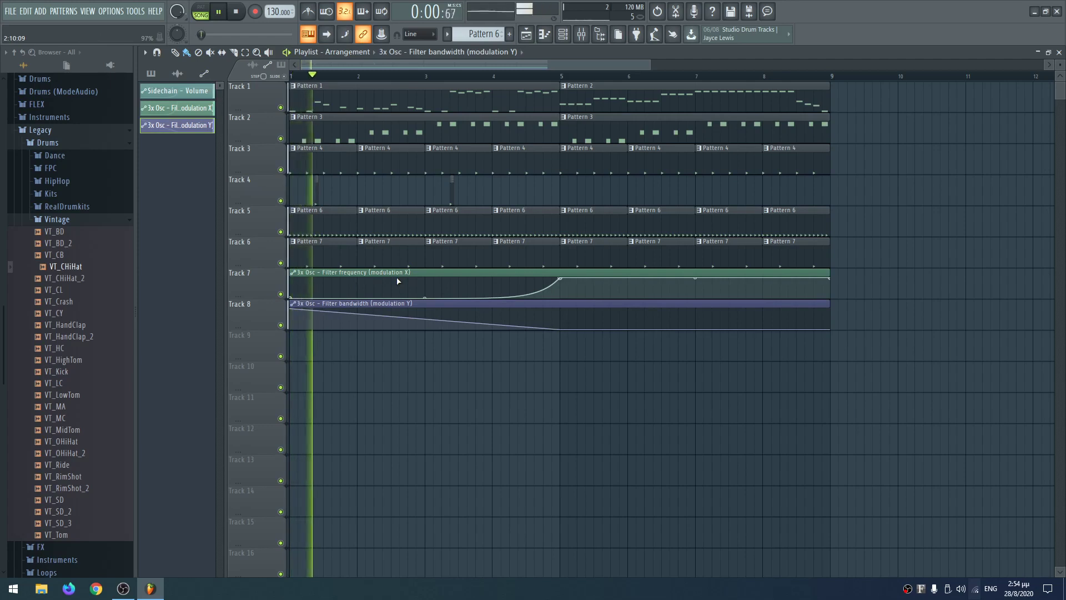
right_click(425, 298)
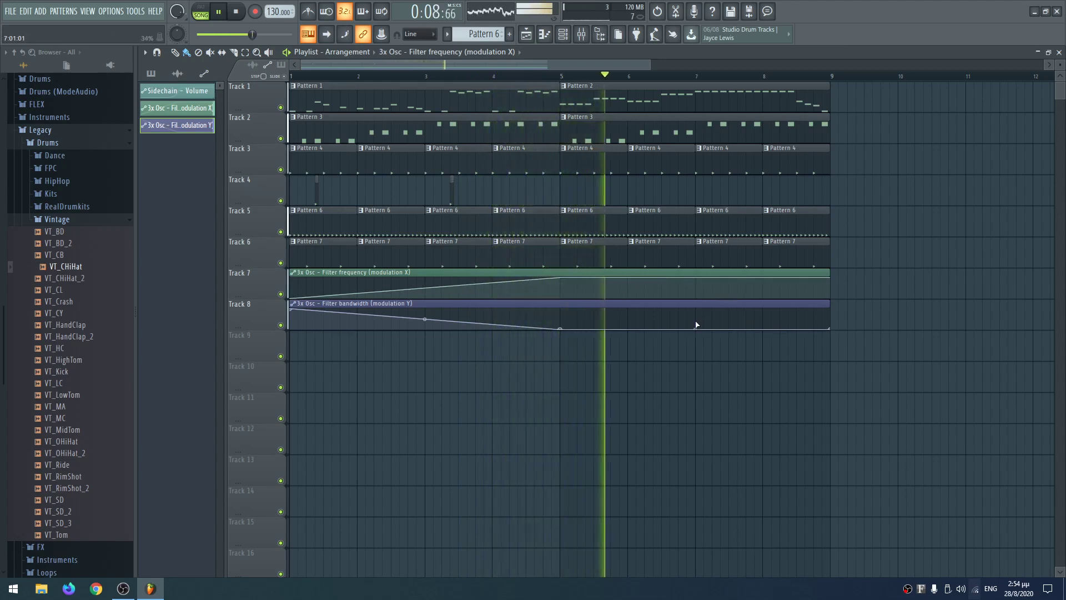
Step: Ramp the filter bandwidth clip up from bar 7 to its end at bar 9, and lower the filter frequency clip's end point
left_click_drag(829, 328, 828, 309)
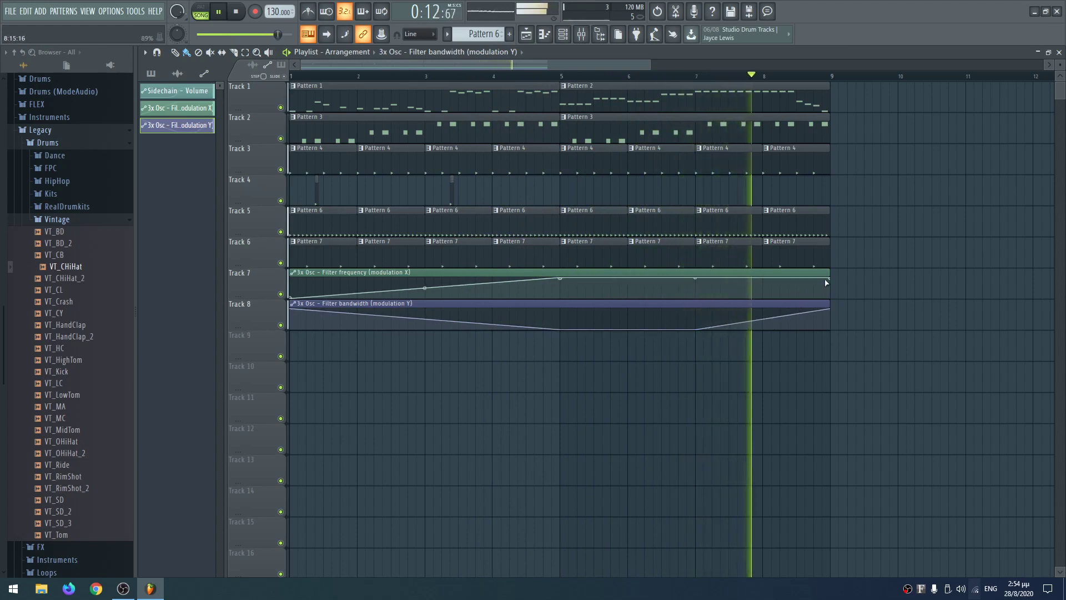
key("space")
left_click_drag(827, 283, 832, 283)
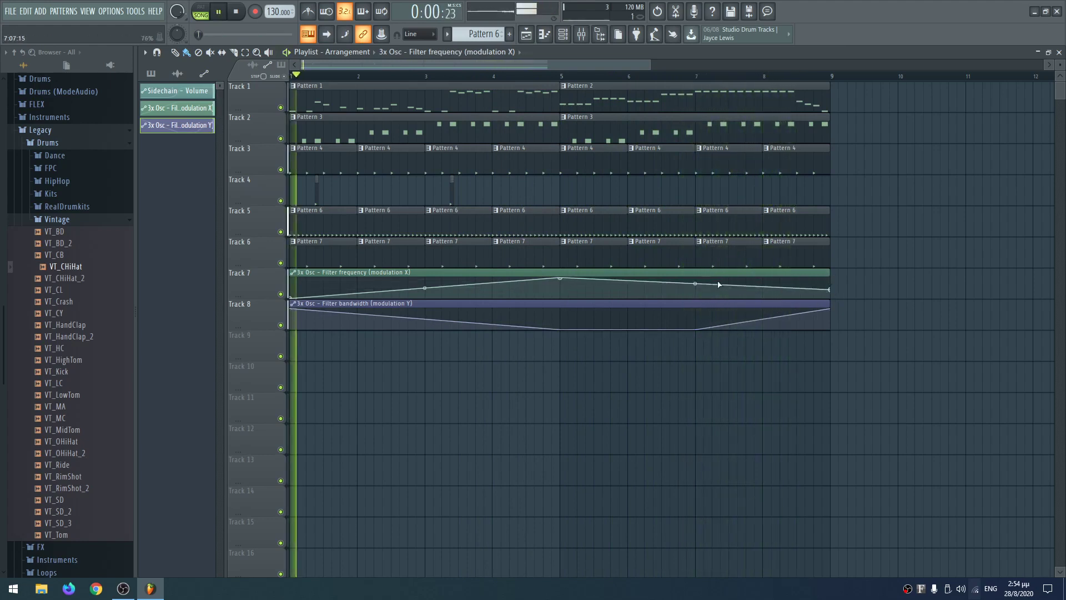
Step: Move all the drum clips on Tracks 4 to 6 so they start at bar 9, and play the song from before bar 7
left_click(698, 76)
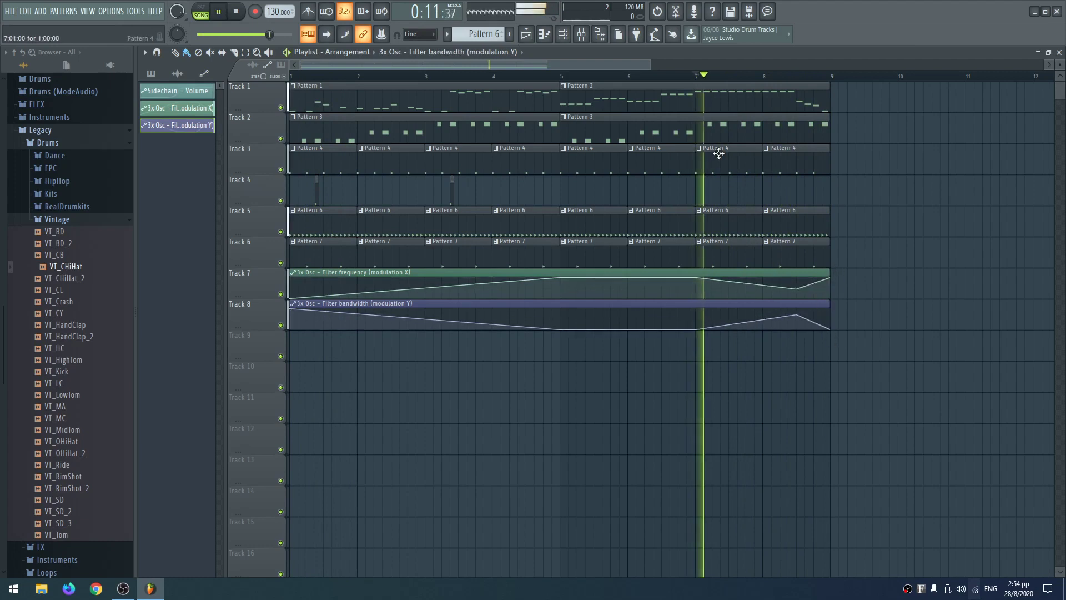
left_click_drag(850, 205, 238, 244)
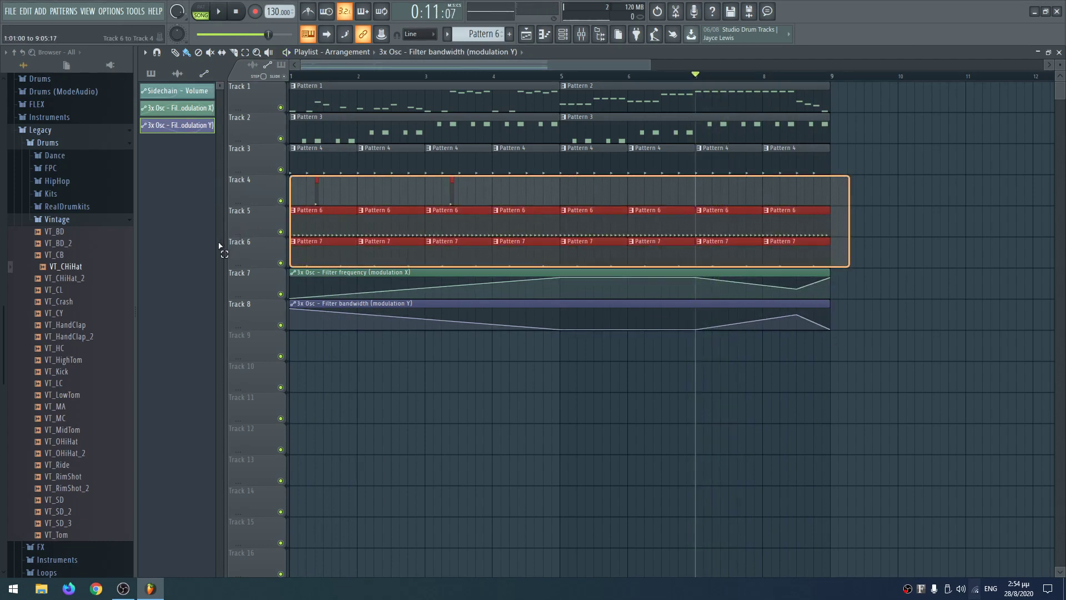
left_click_drag(319, 222, 857, 196)
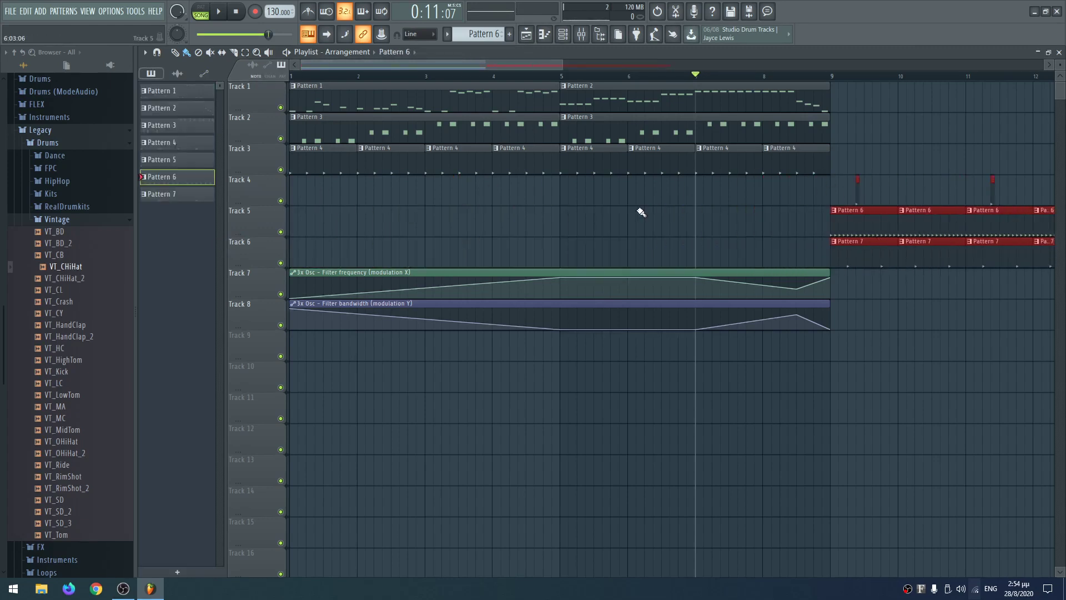
key("space")
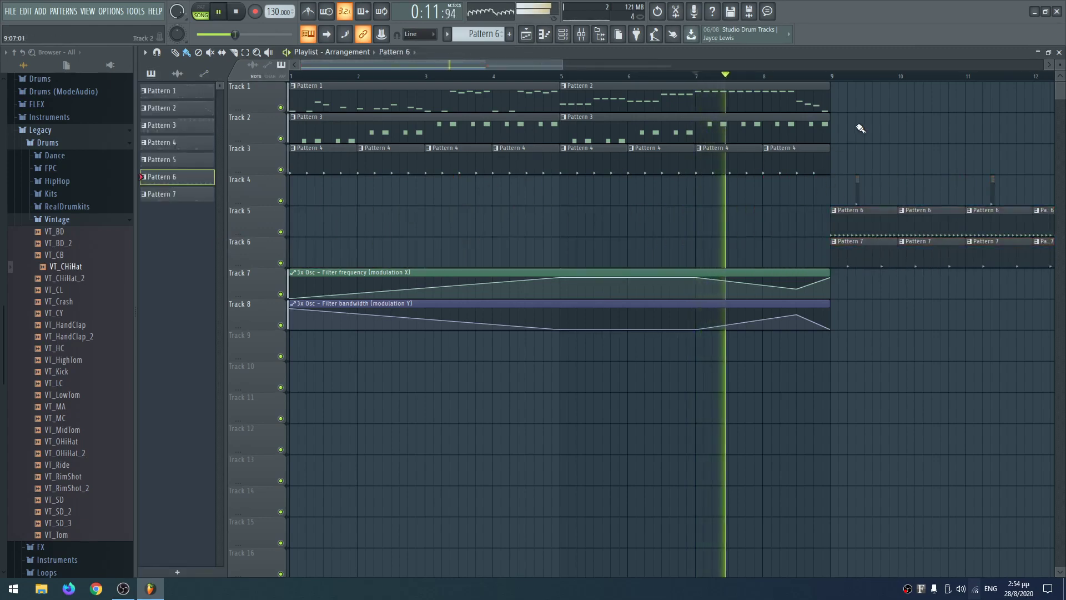
Step: Copy the Pattern 1, 3 and 4 clips in bars 1 to 4 of Tracks 1 to 3 to bar 9 and again to bar 13
left_click_drag(502, 236, 397, 82)
left_click_drag(539, 204, 876, 100)
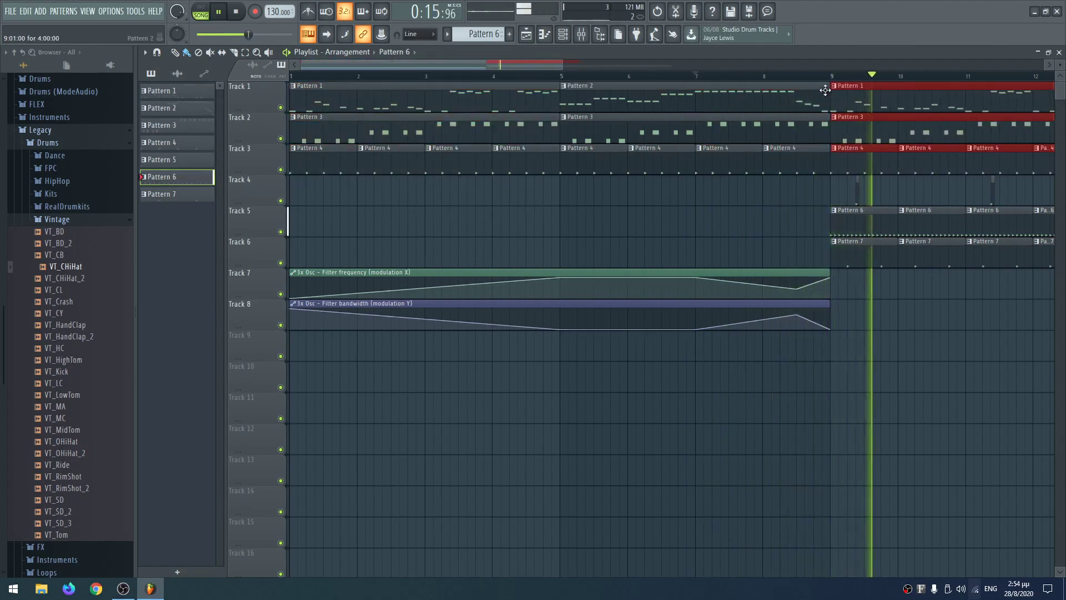
scroll(661, 172, "down", 3)
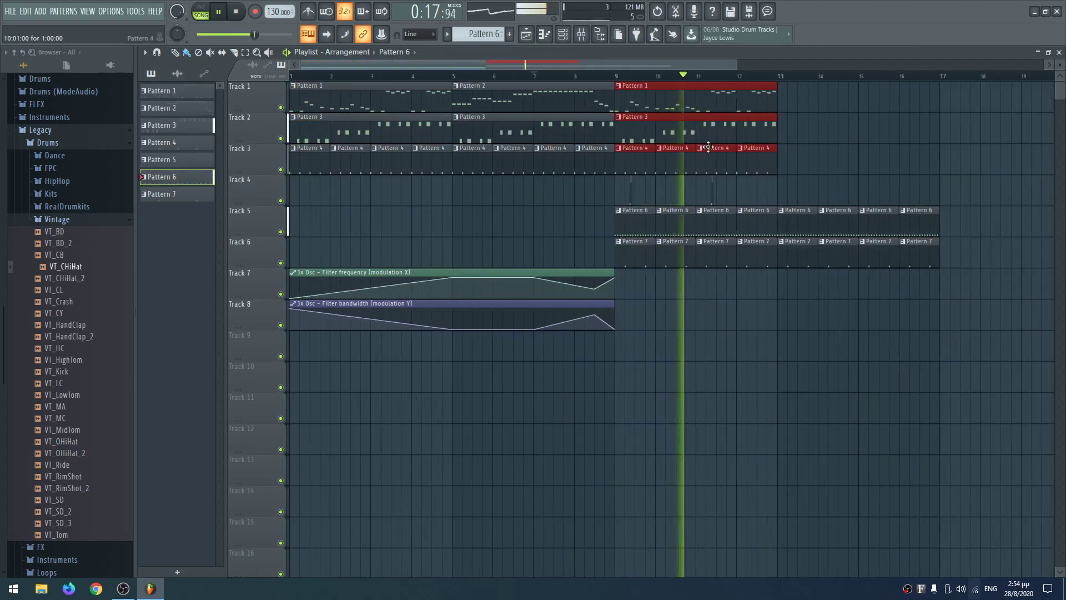
left_click_drag(752, 165, 916, 136)
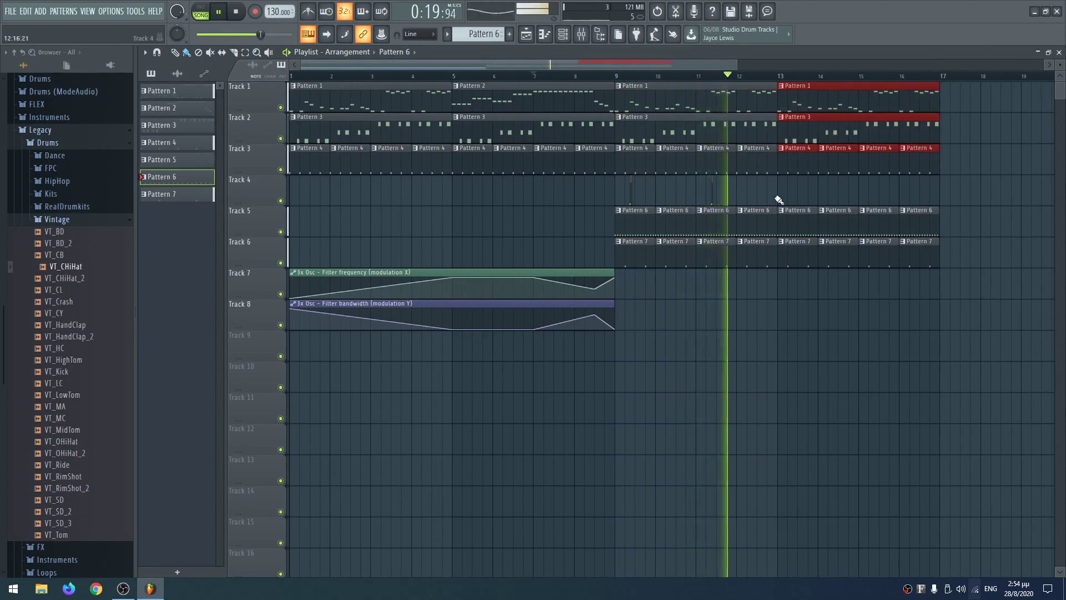
Step: Duplicate the short clips on Track 4 so one plays in every bar from bar 9 through bar 16
left_click_drag(762, 175, 806, 207)
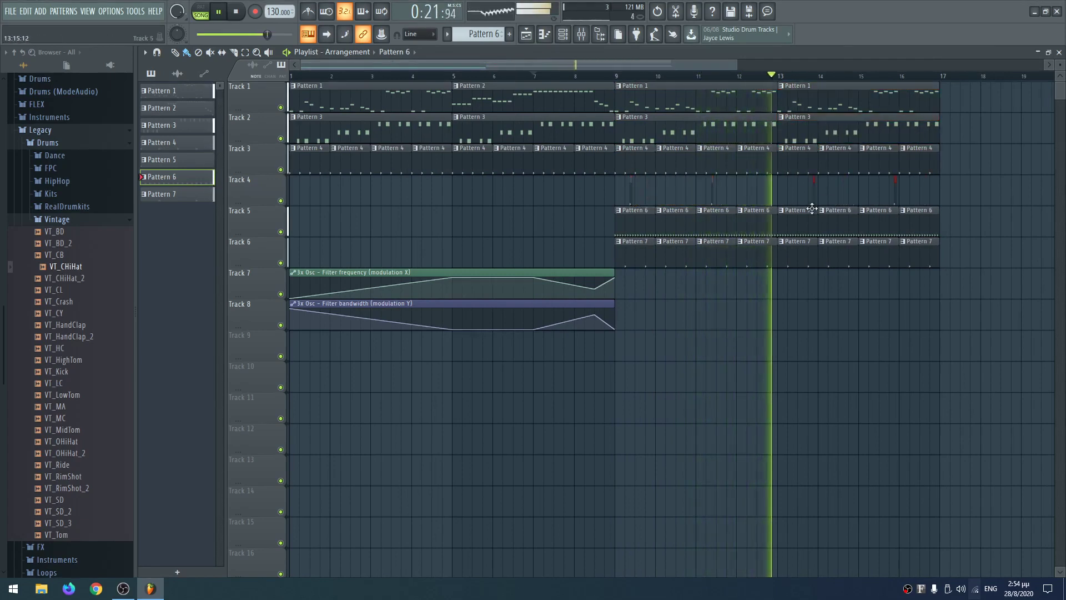
left_click(768, 195)
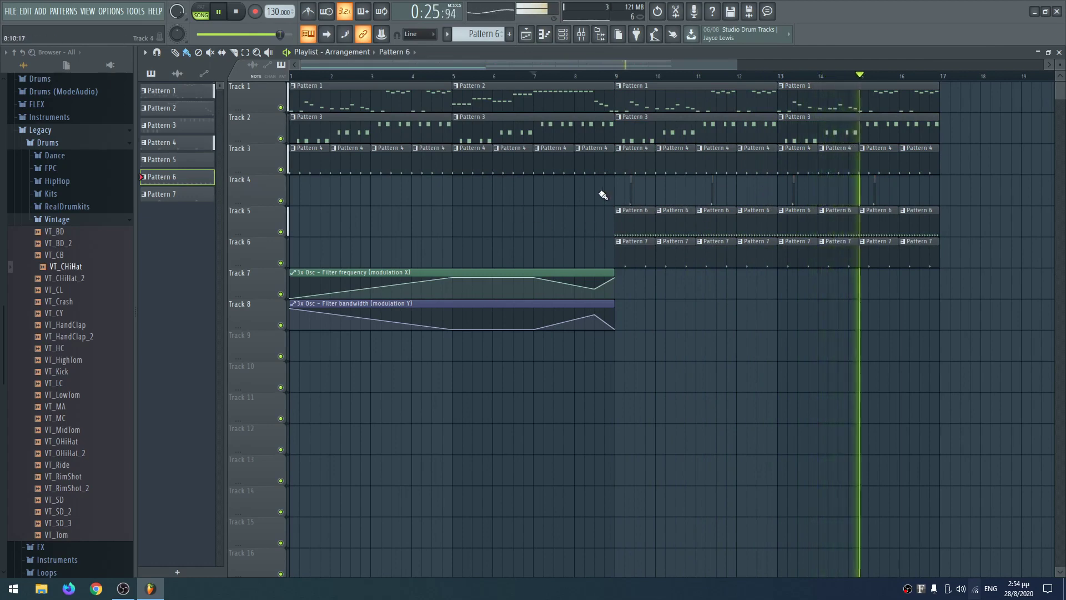
left_click_drag(599, 195, 923, 198)
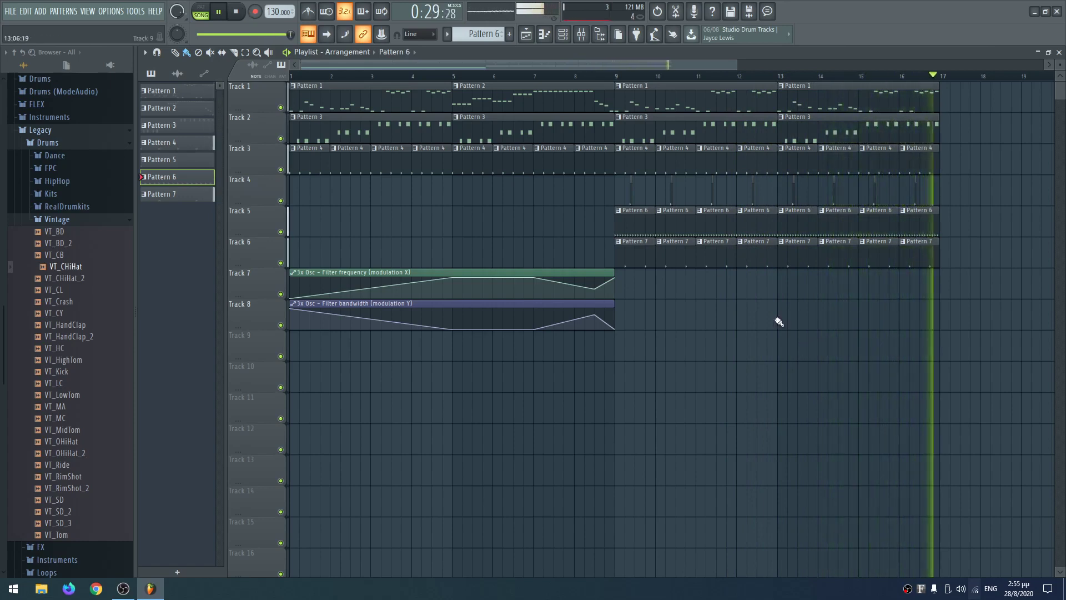
Step: Stop playback and copy the Pattern 2, 3 and 4 clips in bars 5 to 8 of Tracks 1 to 3 to bar 17
key("space")
left_click_drag(463, 208, 594, 82)
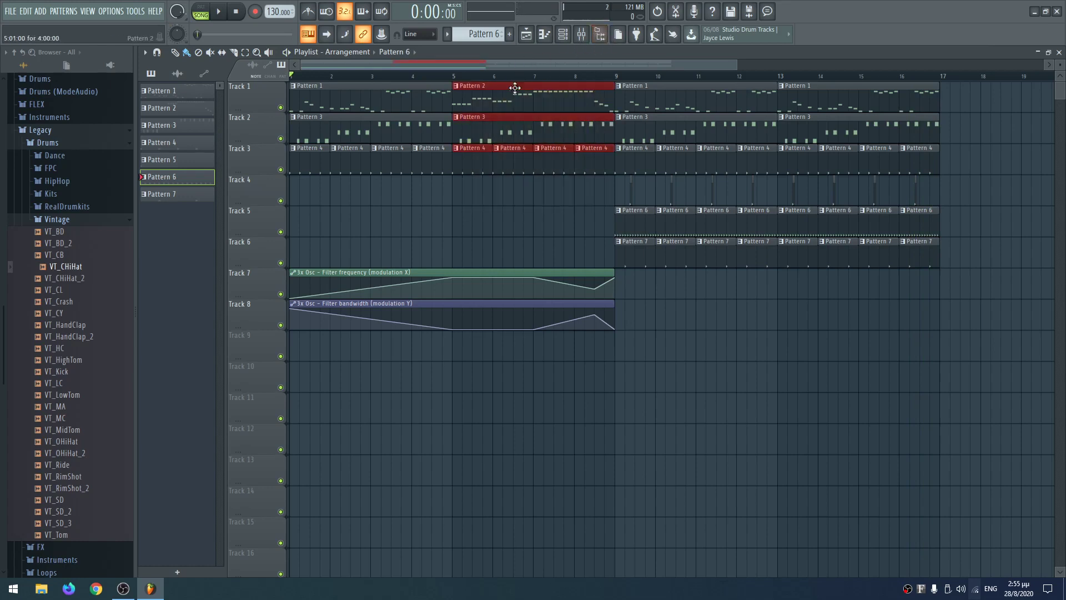
left_click_drag(516, 87, 992, 93)
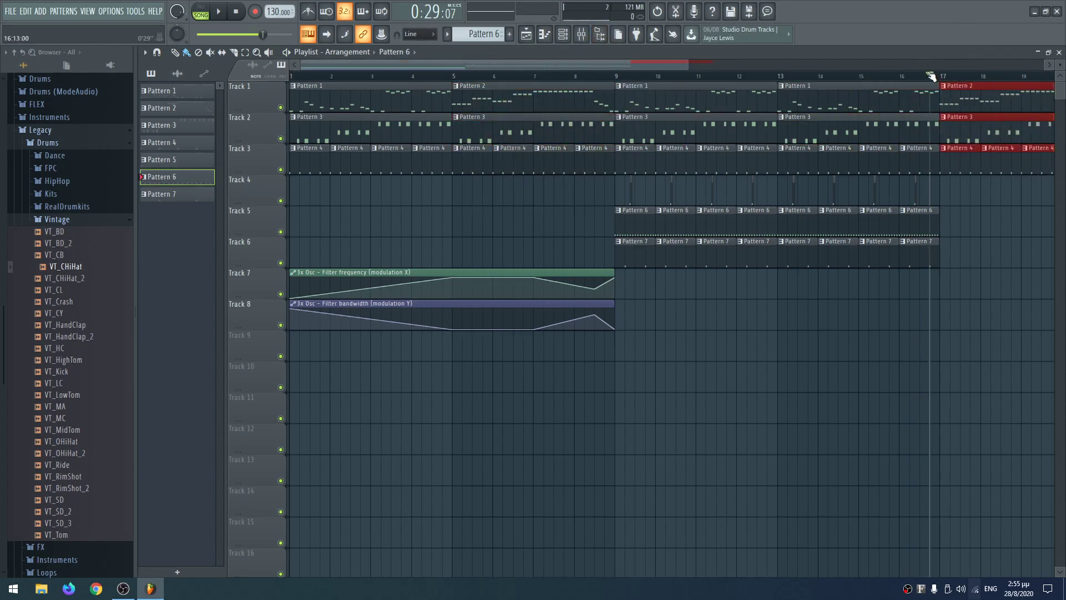
Step: Copy the drum clips in bars 13 to 16 of Tracks 4 to 6 to bar 17 during playback, deselect them and stop
key("space")
left_click_drag(983, 173, 783, 289)
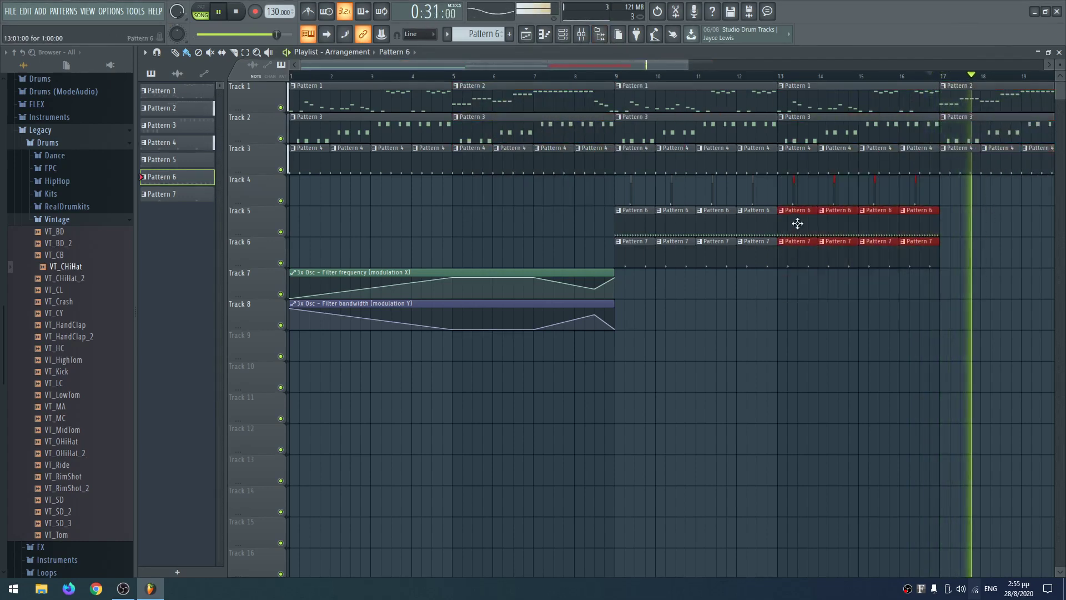
left_click_drag(797, 223, 964, 209)
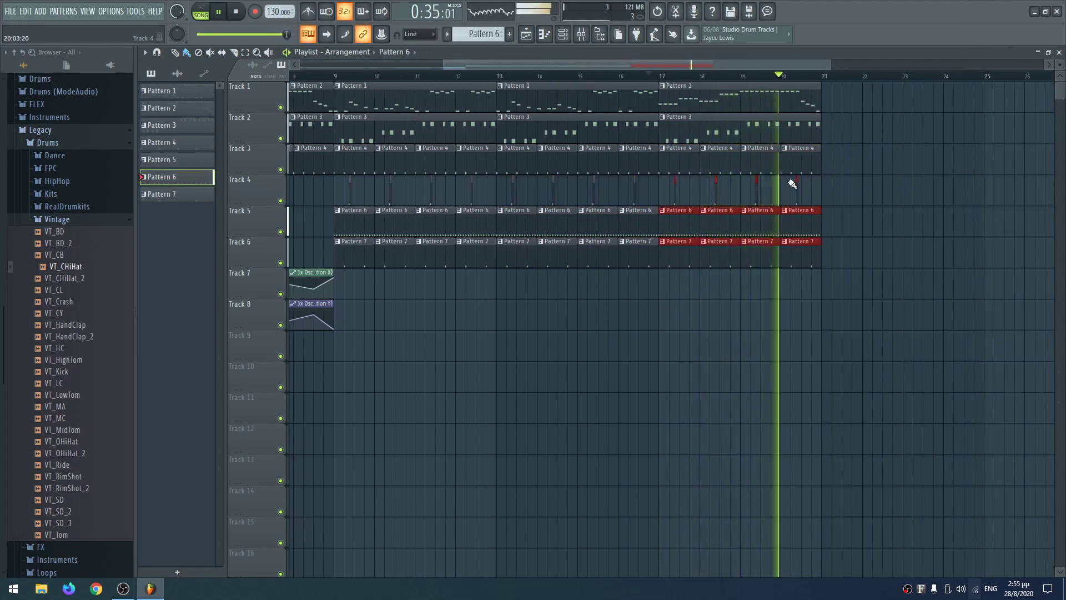
left_click(869, 165, "ctrl")
key("space")
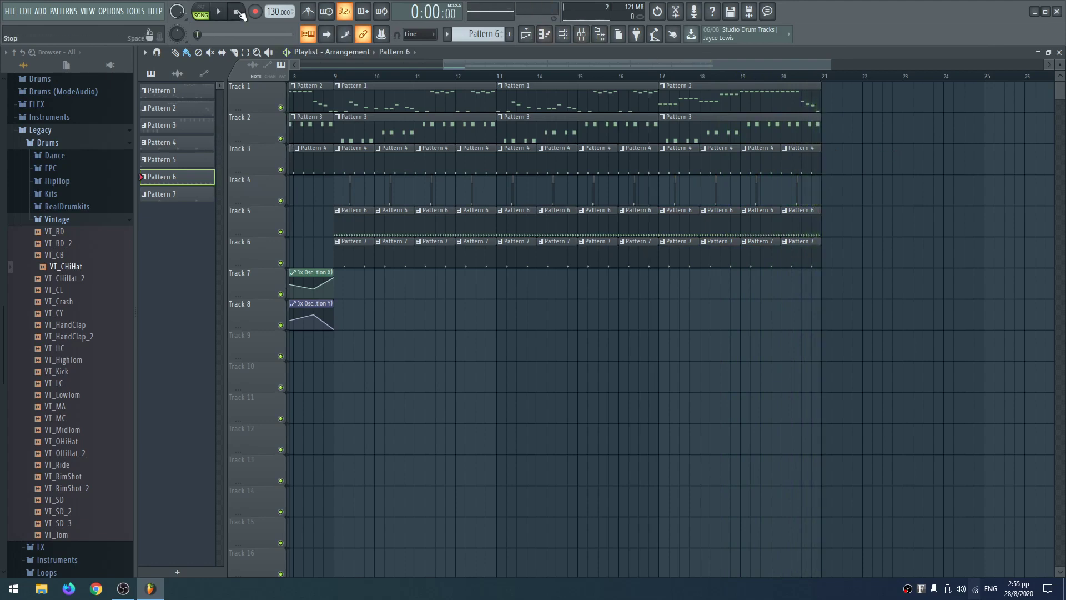
left_click_drag(396, 217, 1045, 504)
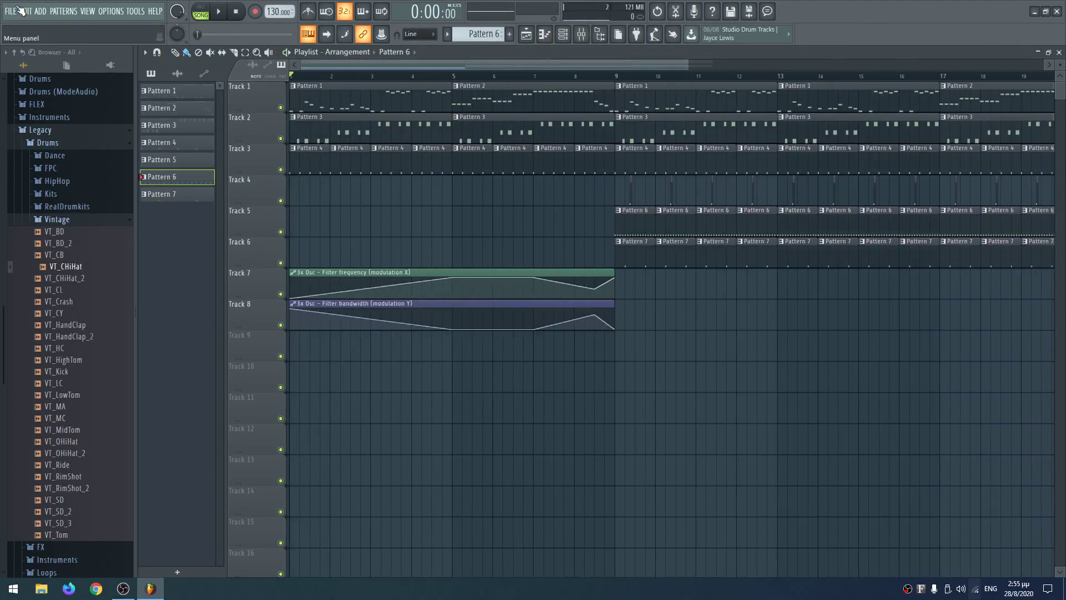